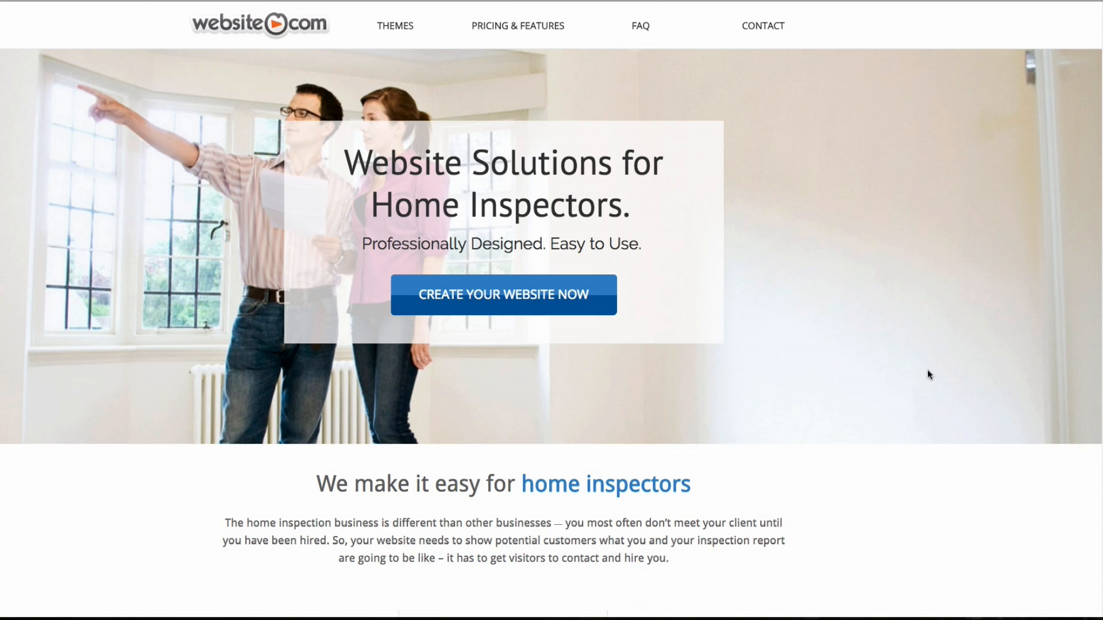
# Open the Smart Choice Inspections theme demo and start signing up with that design
pyautogui.click(512, 312)
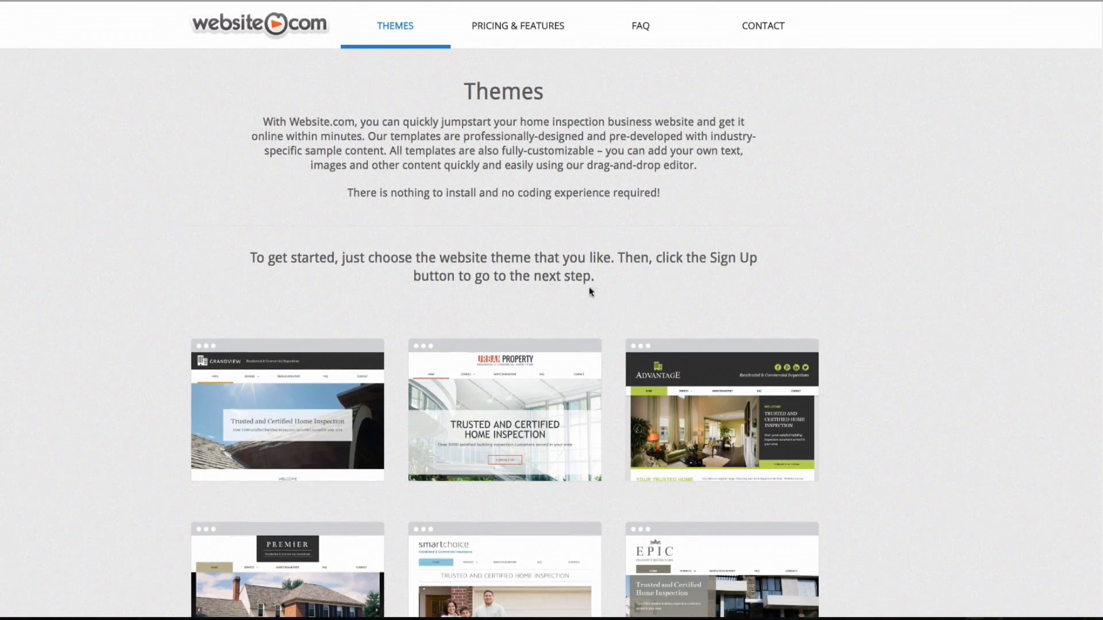
pyautogui.scroll(-6, 560, 289)
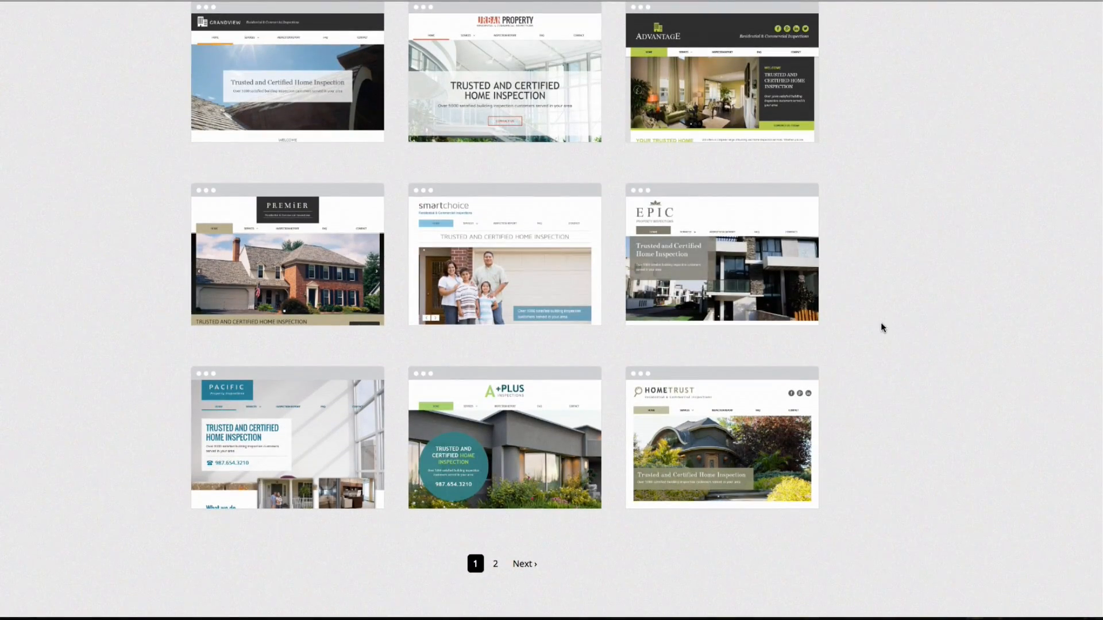
pyautogui.moveTo(503, 272)
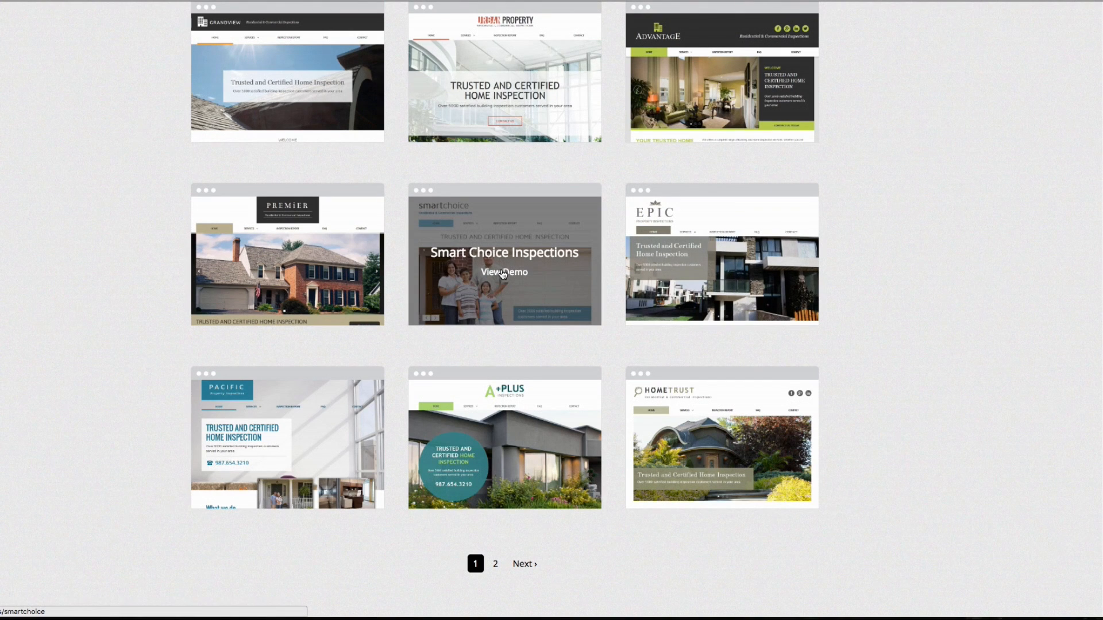
pyautogui.click(503, 272)
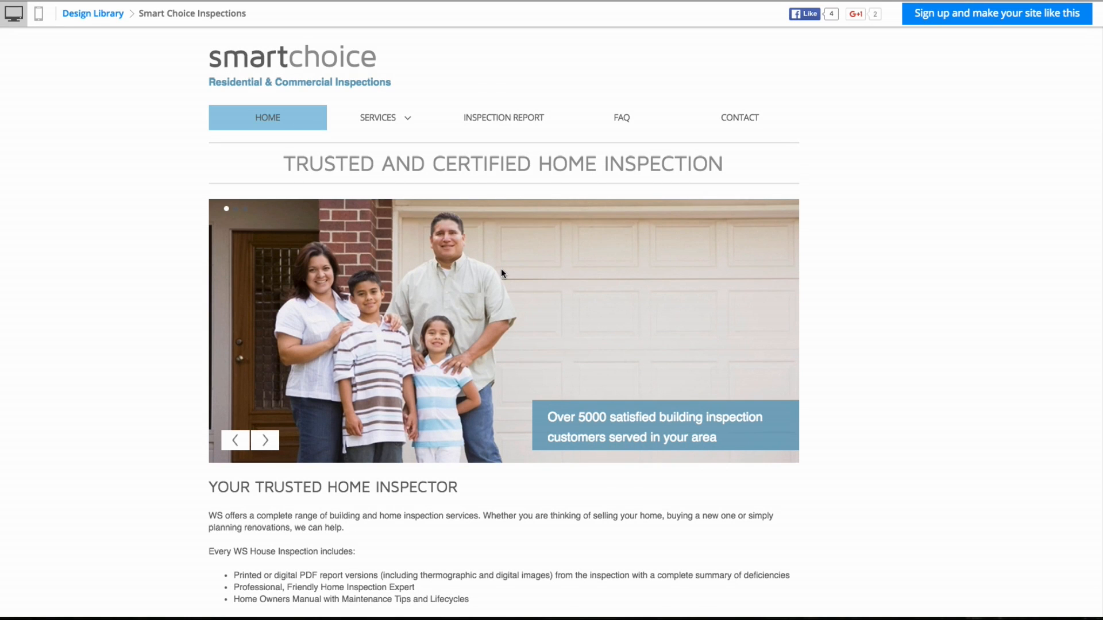
pyautogui.click(944, 16)
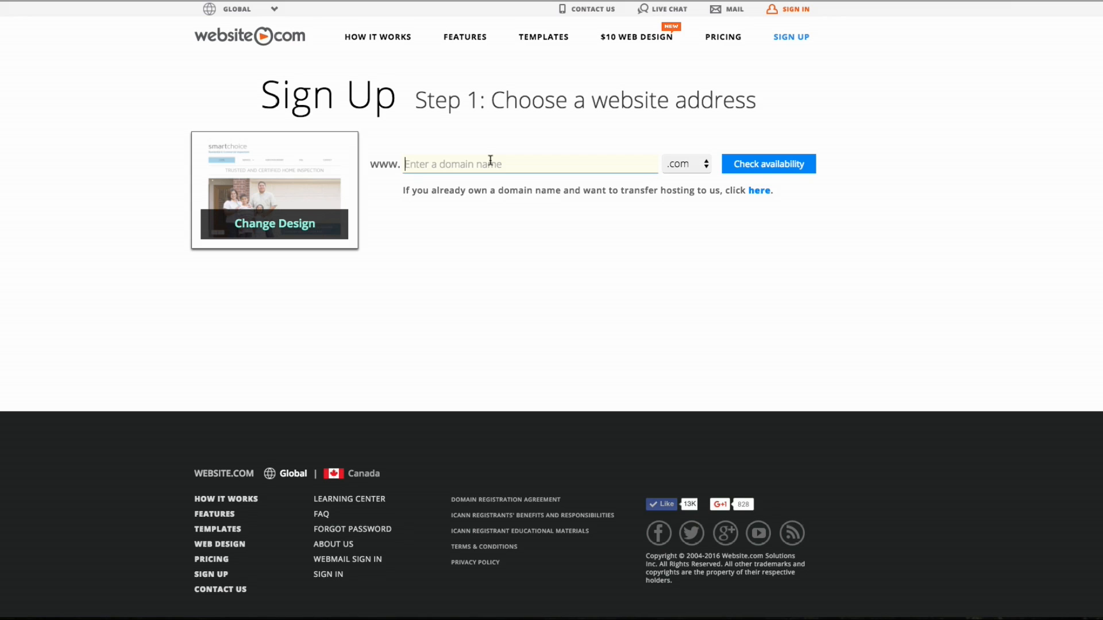
# Confirm mcarthurhomeinspections.com is available and continue with that .com address
pyautogui.write('mcarthurhomeinspections.')
pyautogui.press('BackSpace')
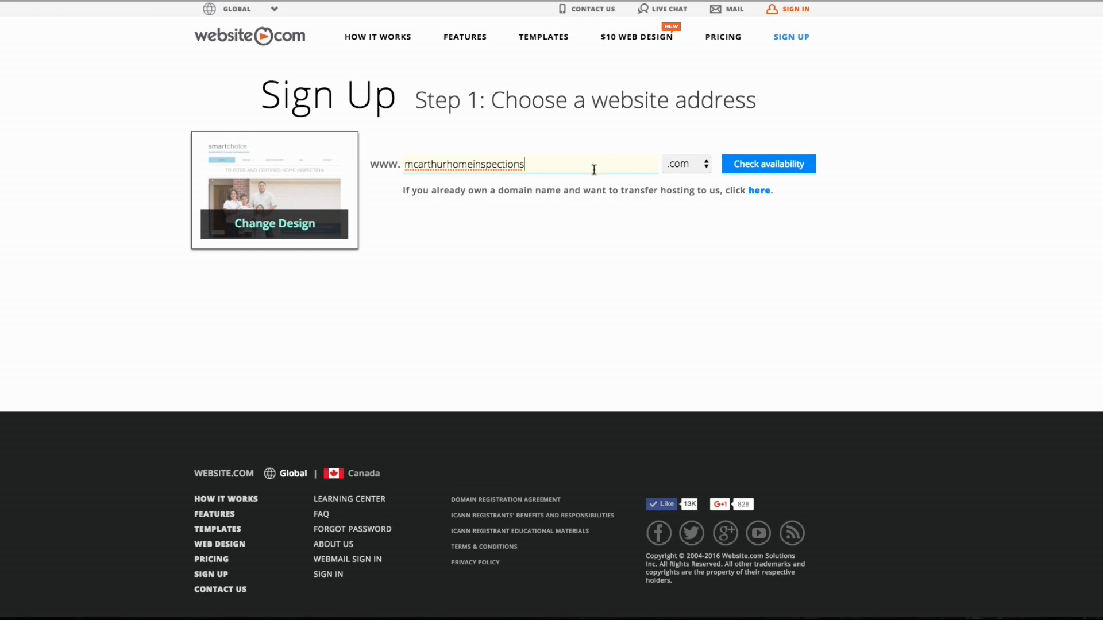
pyautogui.click(764, 166)
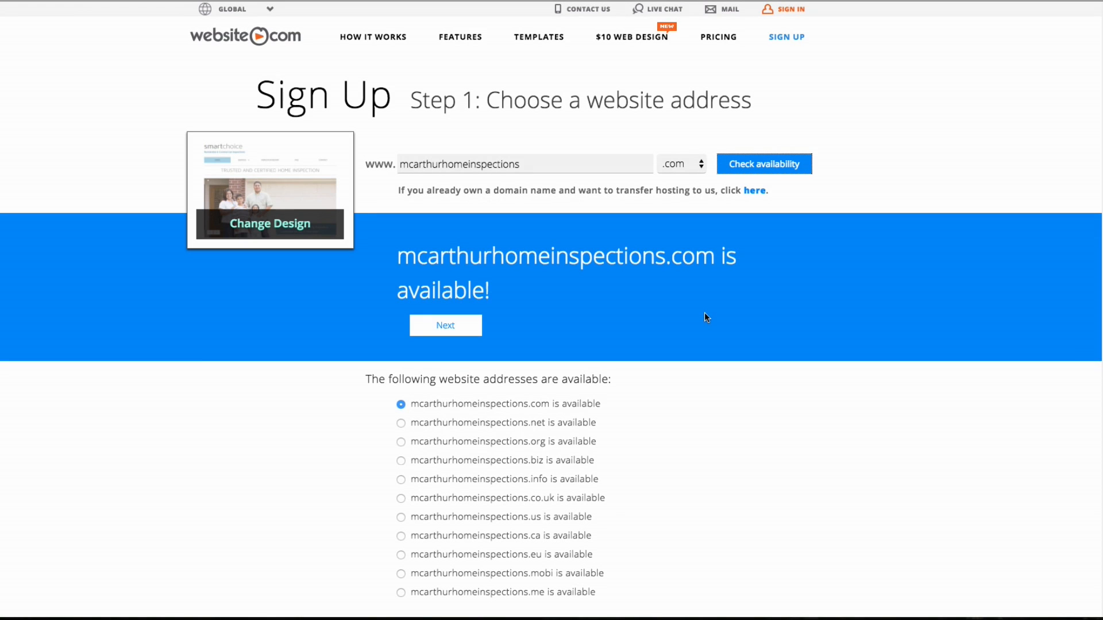
pyautogui.click(442, 328)
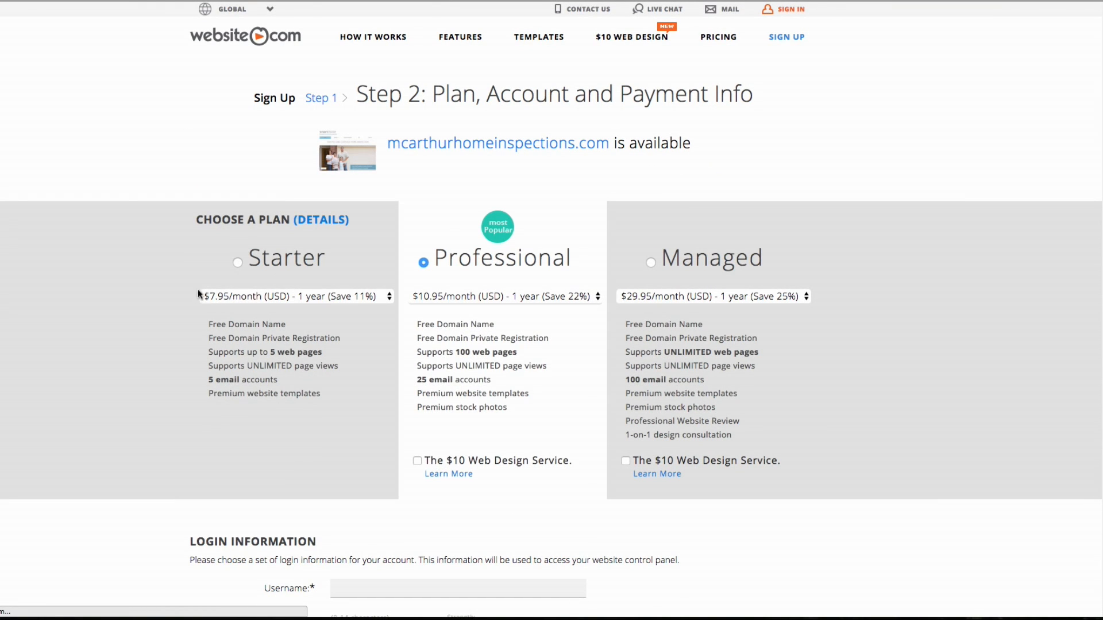
# Fill in the login details: username, password twice, and the first-job city security question and answer
pyautogui.scroll(-5, 584, 267)
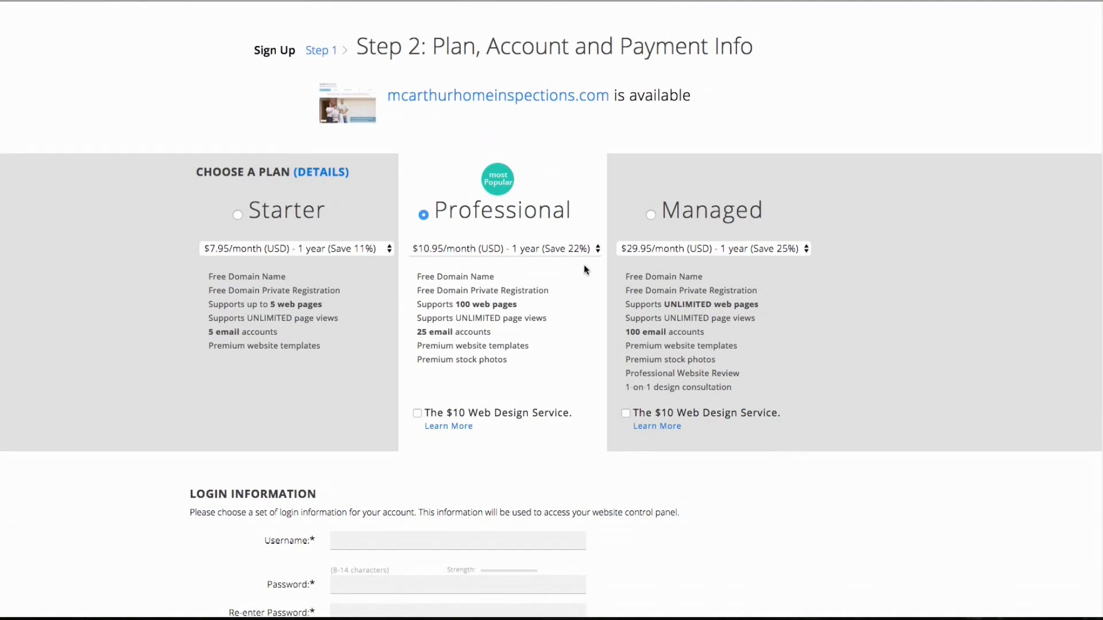
pyautogui.scroll(-4, 584, 269)
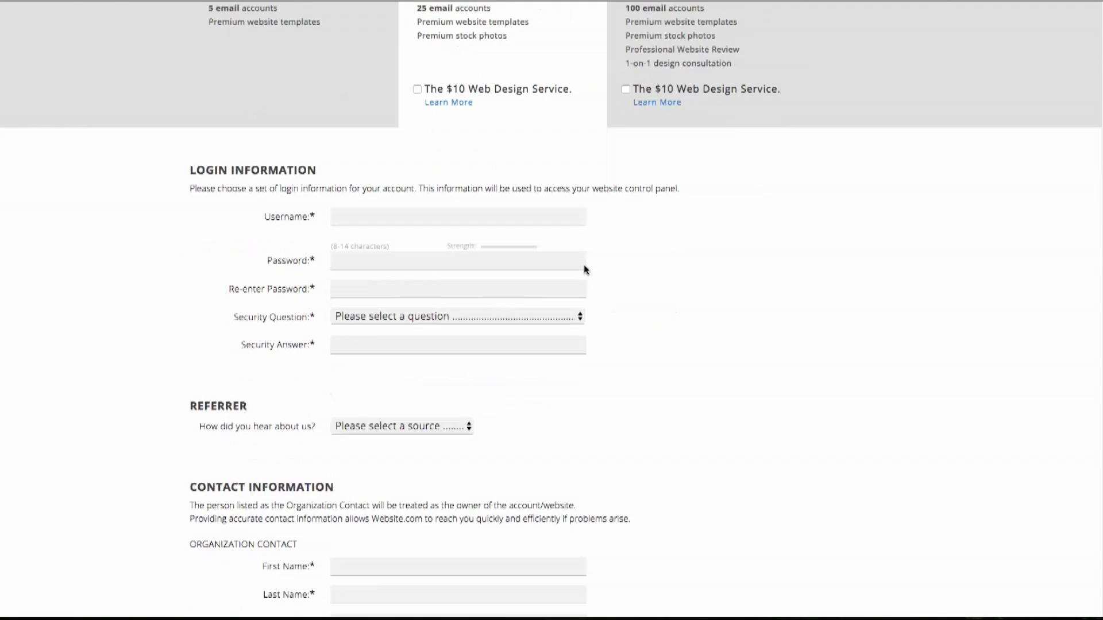
pyautogui.click(483, 216)
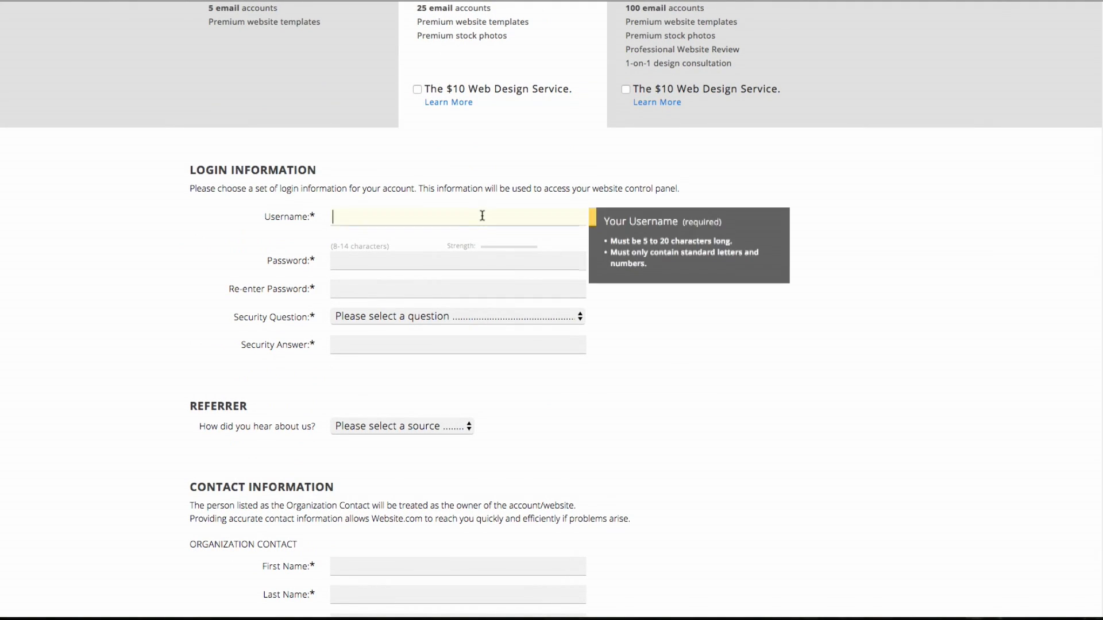
pyautogui.write('c')
pyautogui.press('BackSpace')
pyautogui.write('McarthurInspections')
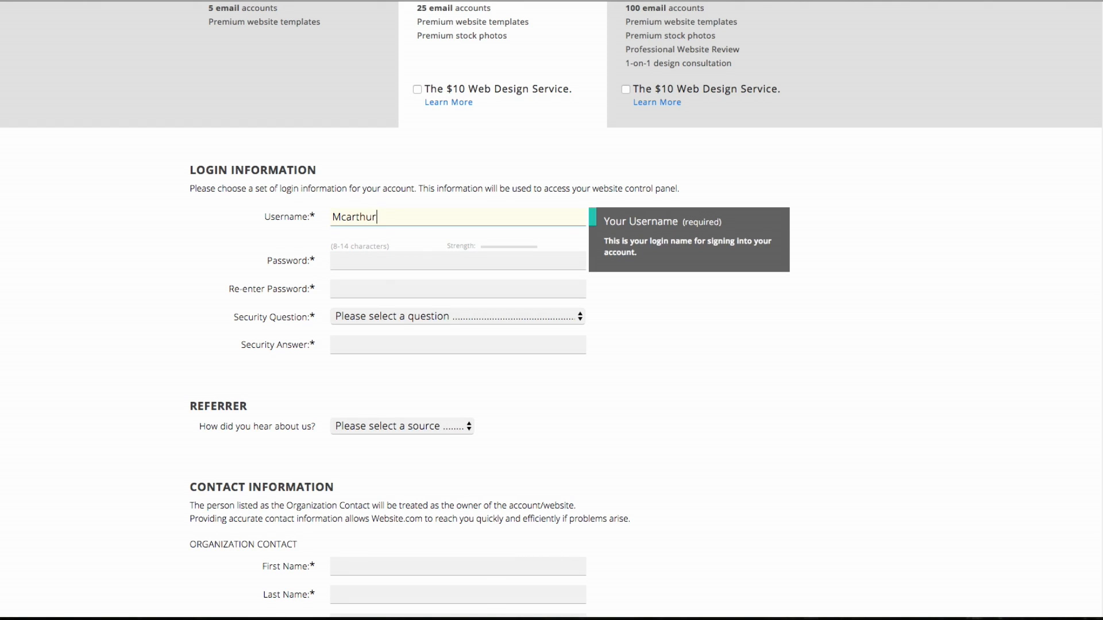
pyautogui.press('Tab')
pyautogui.write('•••••••••••••')
pyautogui.press('Tab')
pyautogui.write('•••••••••••••')
pyautogui.click(519, 317)
pyautogui.click(460, 441)
pyautogui.click(374, 347)
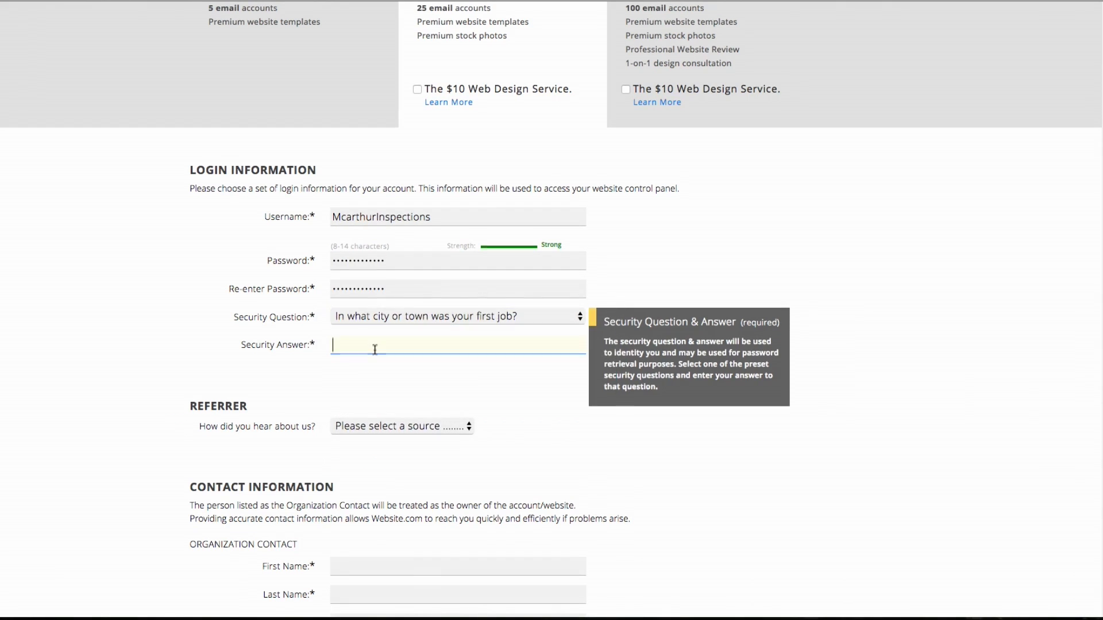
# Enter the contact's name, e-mail, organization, address, city, British Columbia, postal code and phone
pyautogui.scroll(-4, 399, 424)
pyautogui.scroll(-2, 400, 423)
pyautogui.click(399, 220)
pyautogui.write('Domain')
pyautogui.press('Tab')
pyautogui.write('Admin')
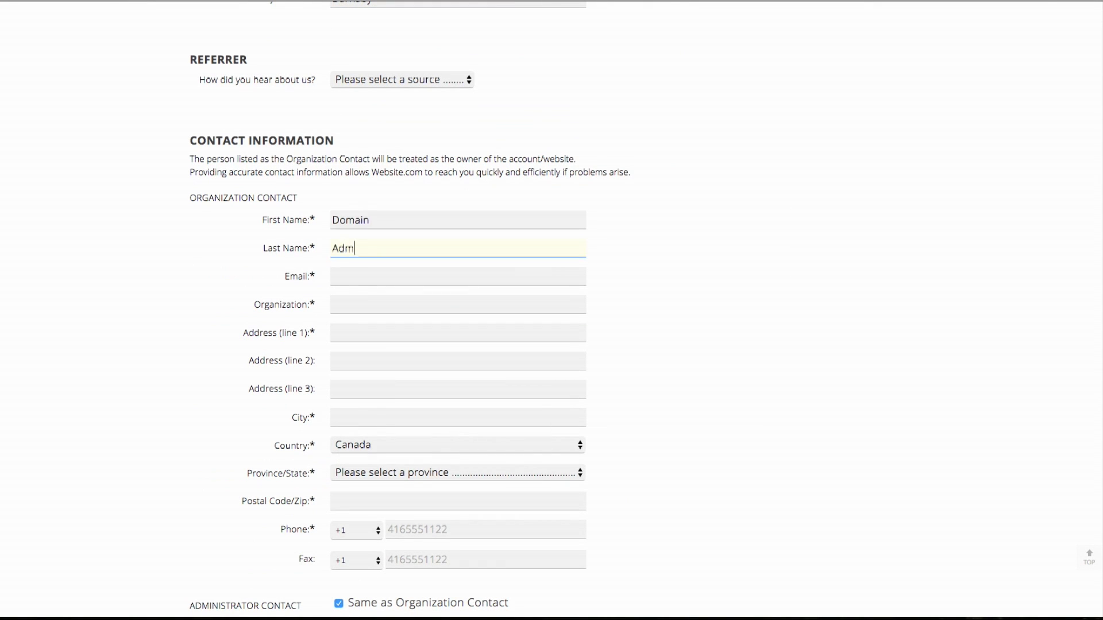
pyautogui.press('Tab')
pyautogui.write('admin@website.com')
pyautogui.press('Tab')
pyautogui.write('Mcarthur Home Inspections')
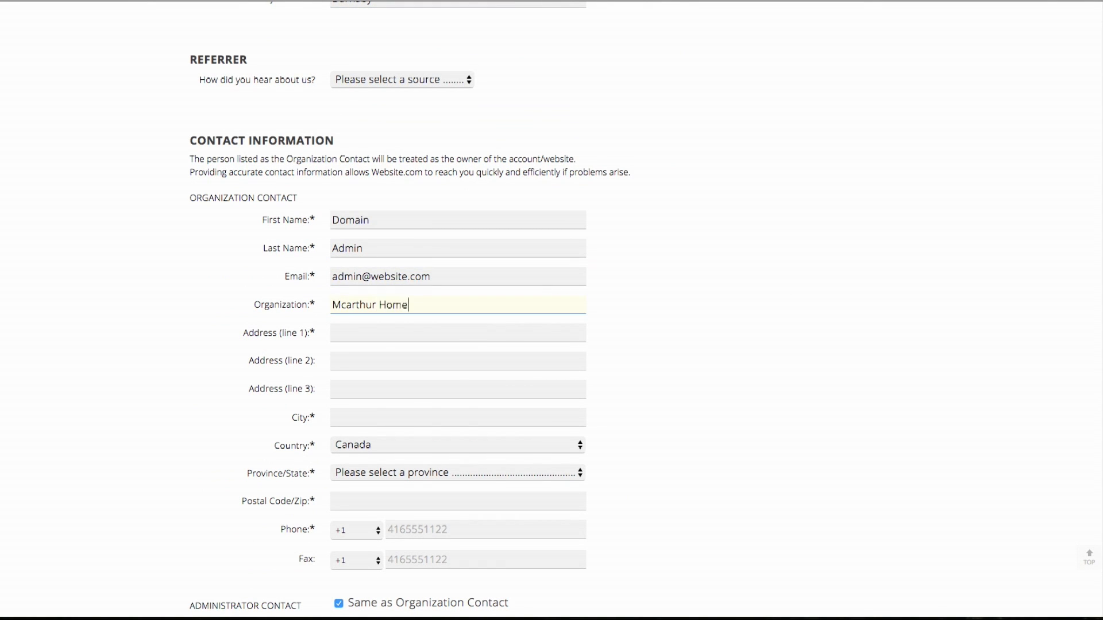
pyautogui.press('Tab')
pyautogui.press('Tab')
pyautogui.press('Tab')
pyautogui.press('Tab')
pyautogui.write('Burnaby')
pyautogui.click(443, 473)
pyautogui.click(374, 500)
pyautogui.press('Tab')
pyautogui.write('v5g4w9')
pyautogui.press('Tab')
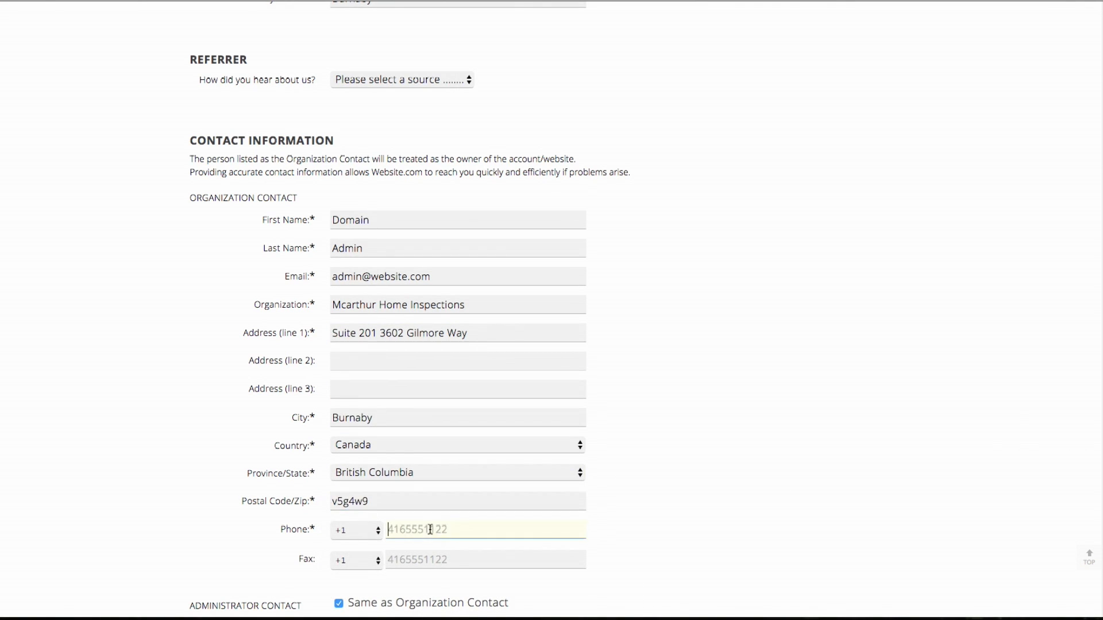
# Pay by VISA with the card number and expiry month, then create the account
pyautogui.scroll(-10, 552, 310)
pyautogui.click(334, 236)
pyautogui.click(377, 287)
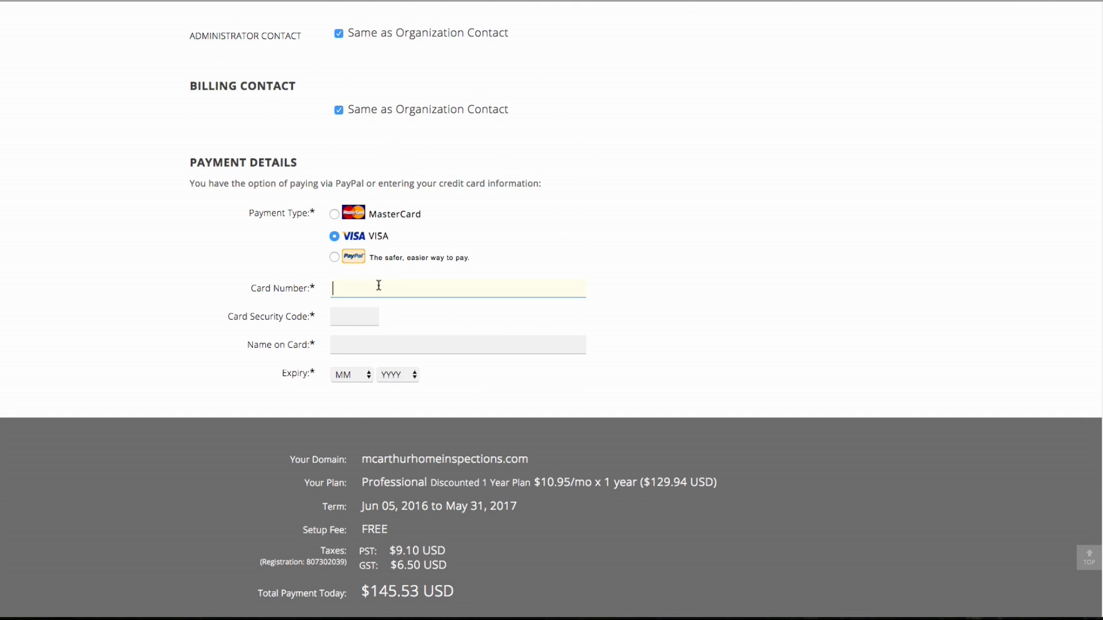
pyautogui.write('4')
pyautogui.press('Tab')
pyautogui.press('Tab')
pyautogui.click(346, 376)
pyautogui.click(357, 429)
pyautogui.scroll(-10, 547, 398)
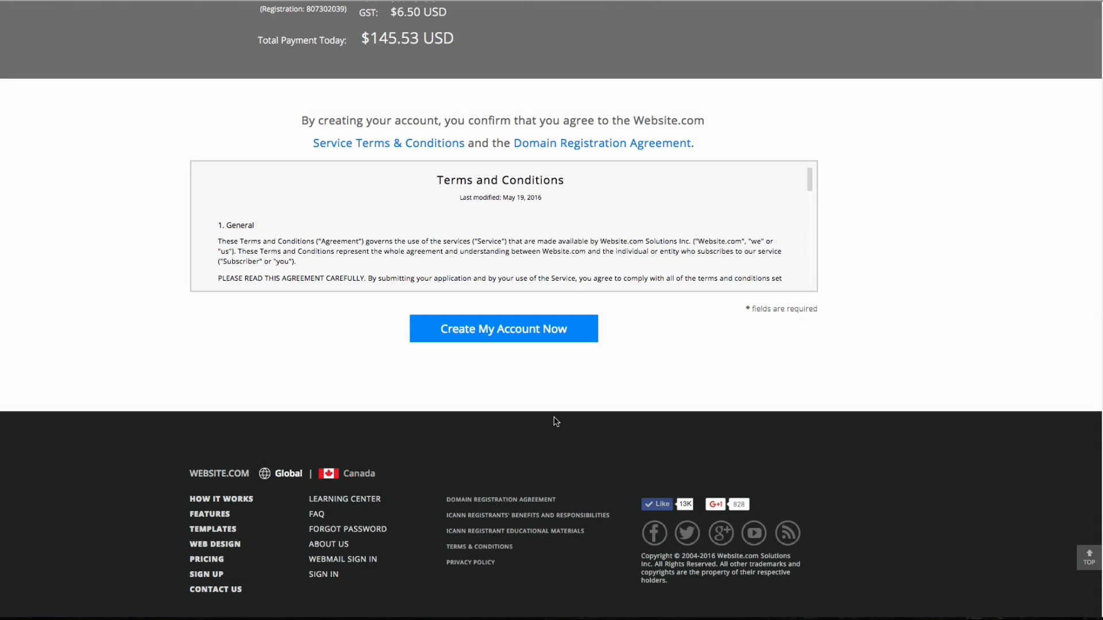
pyautogui.click(503, 328)
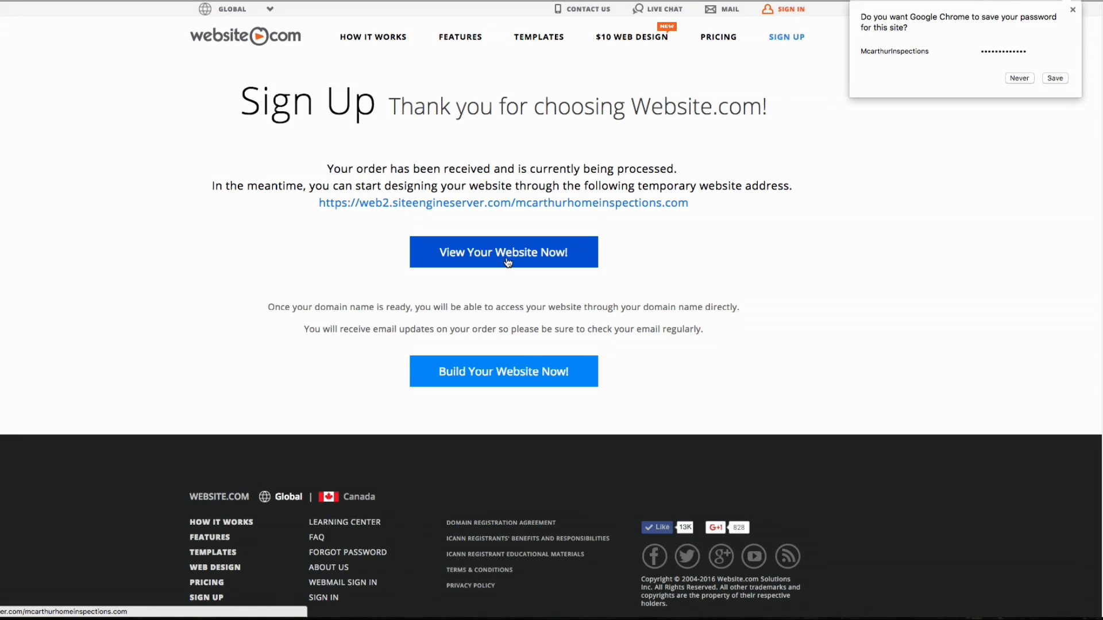
# Launch the website editor for the new site from the thank-you page
pyautogui.click(503, 375)
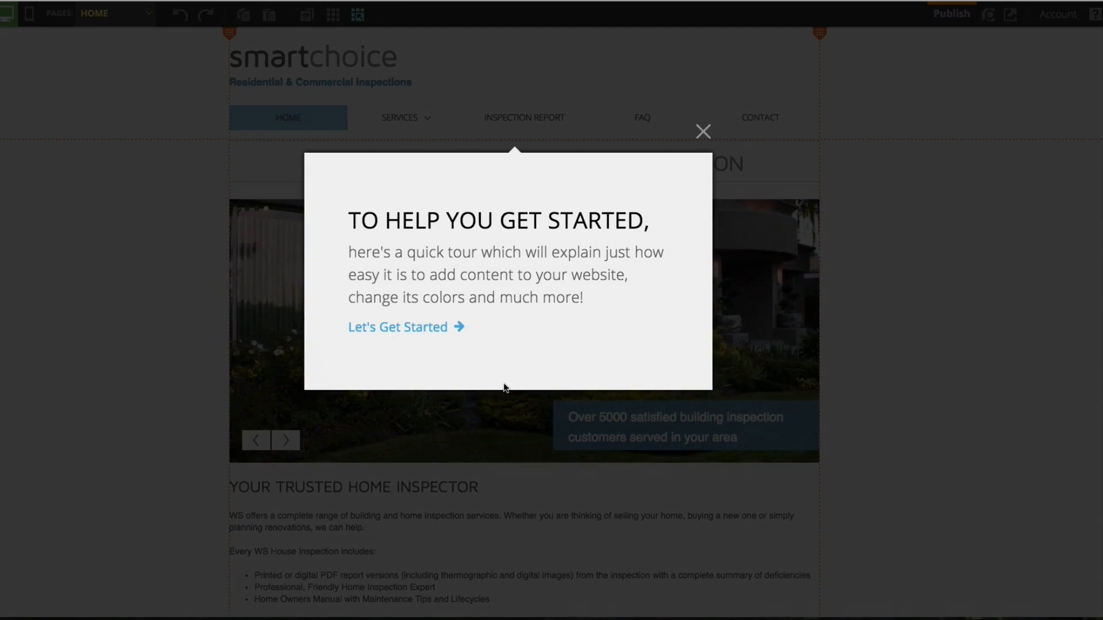
# Run through the editor's six-step guided tour and close it with DONE
pyautogui.click(550, 321)
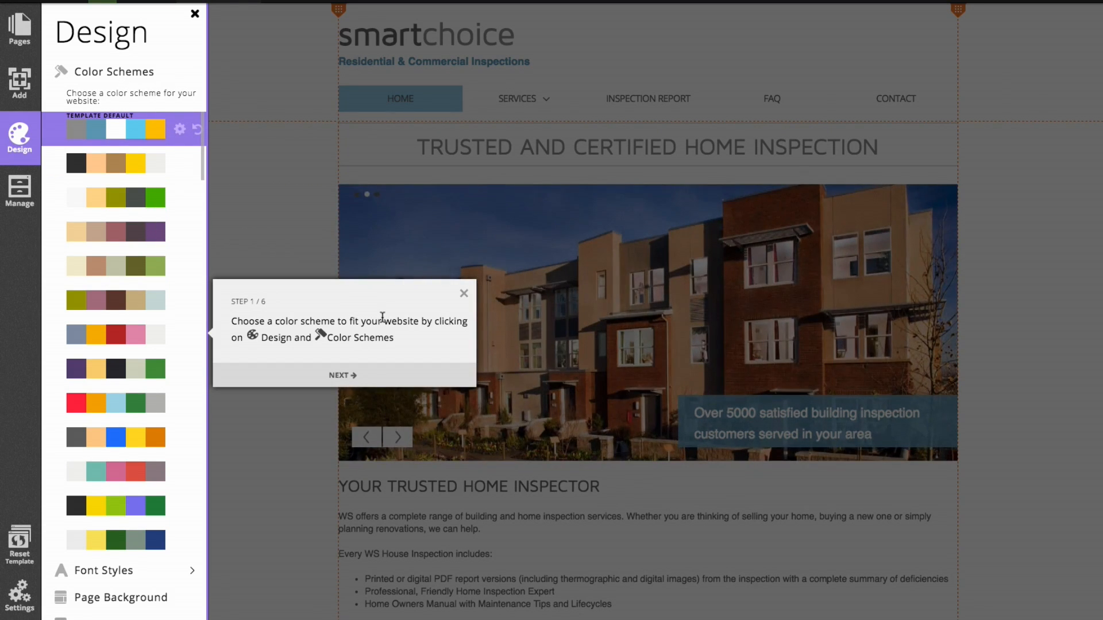
pyautogui.click(351, 376)
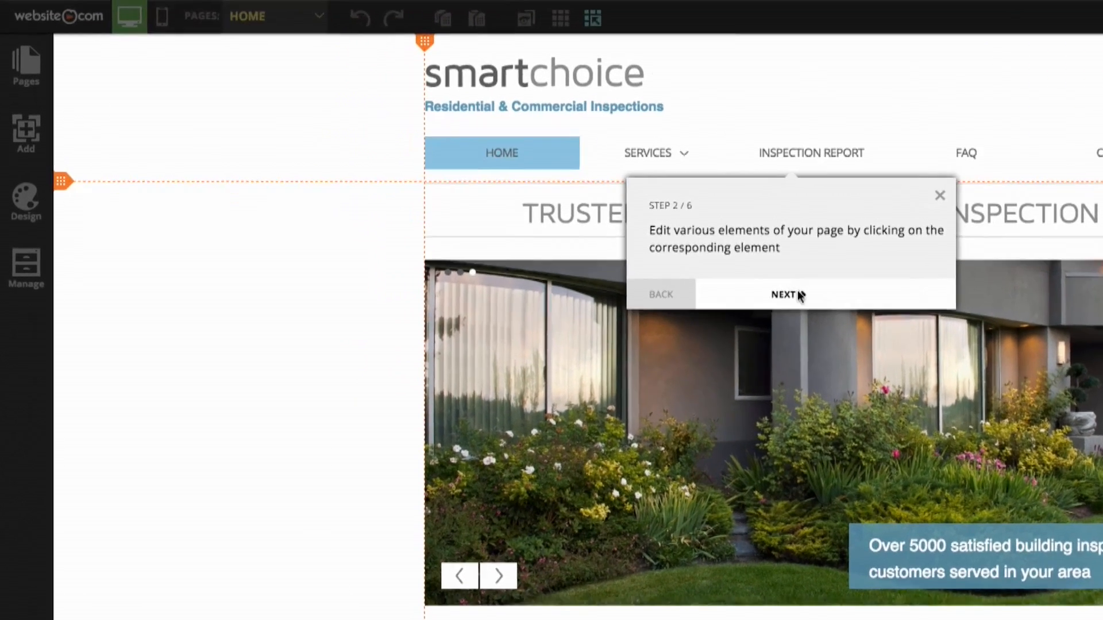
pyautogui.click(800, 295)
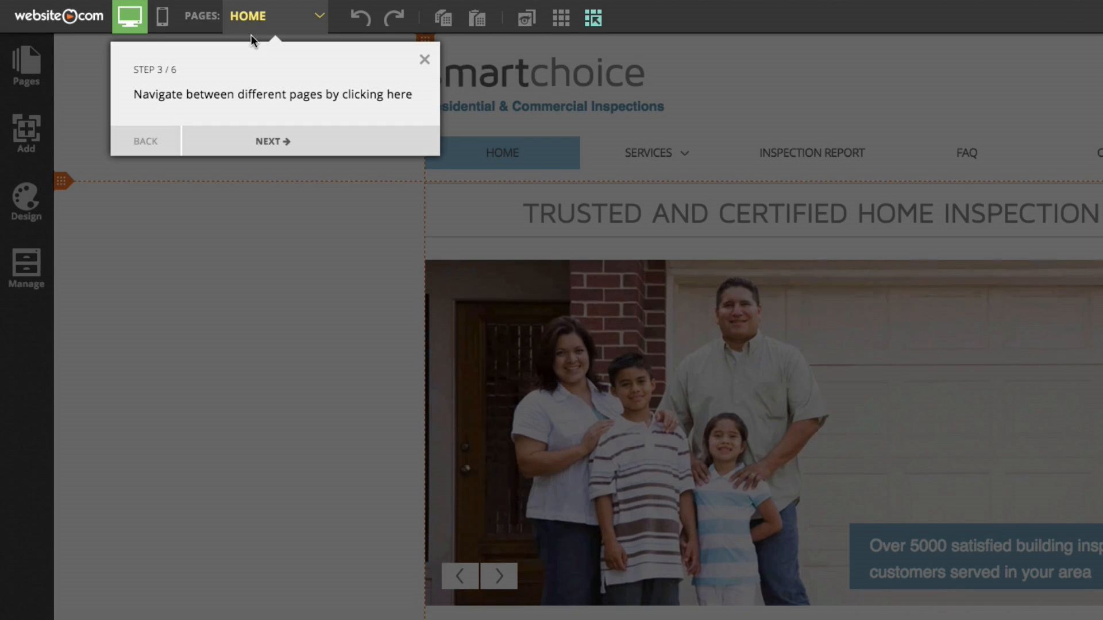
pyautogui.click(282, 141)
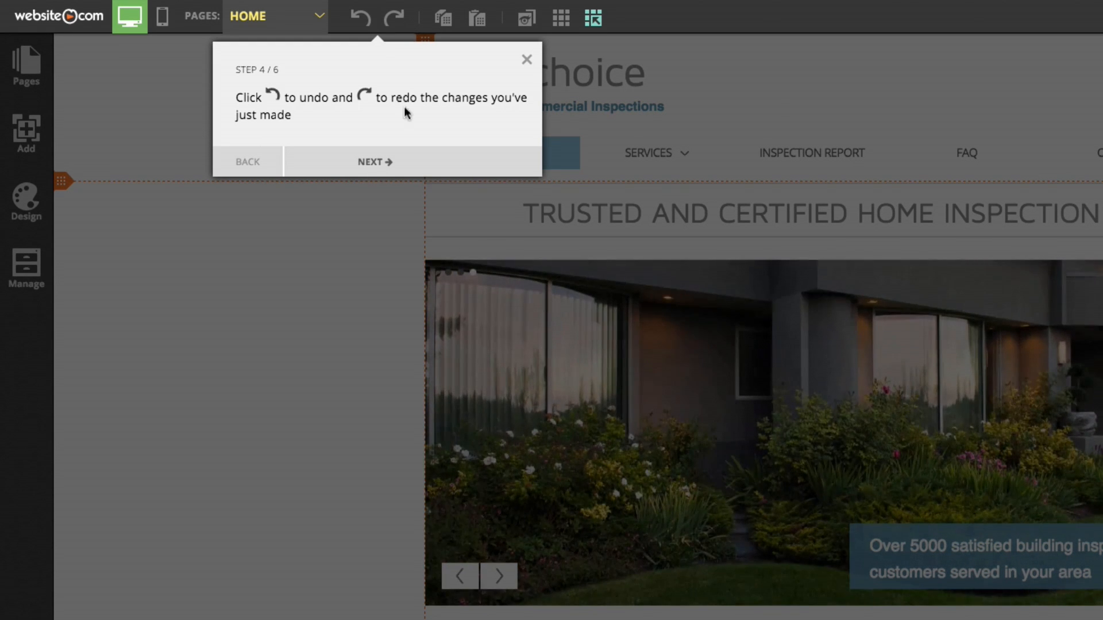
pyautogui.click(400, 160)
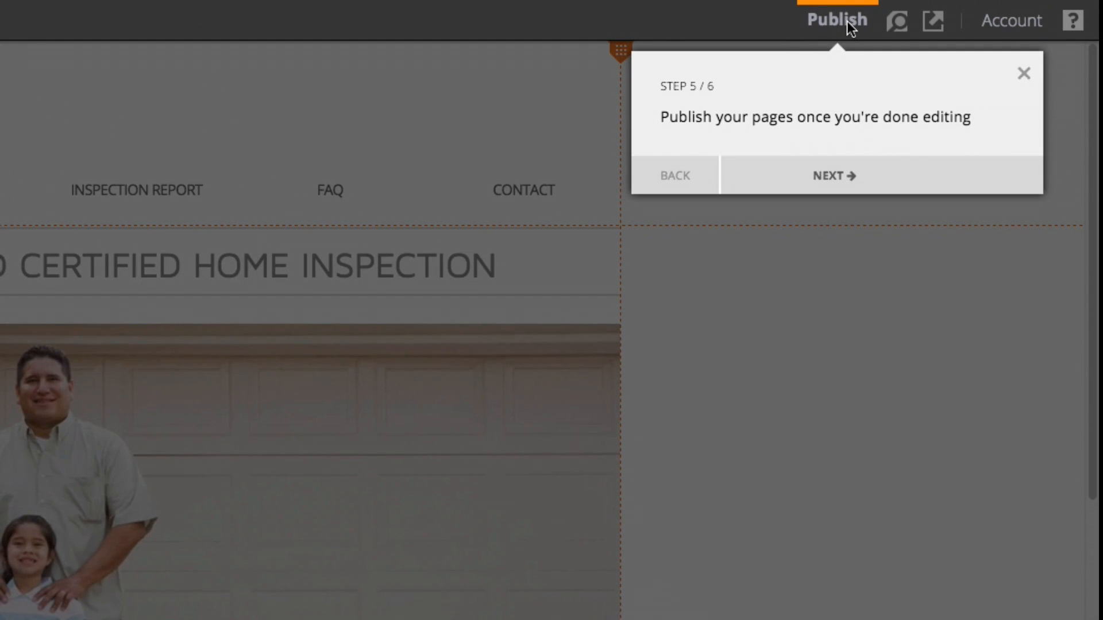
pyautogui.click(876, 188)
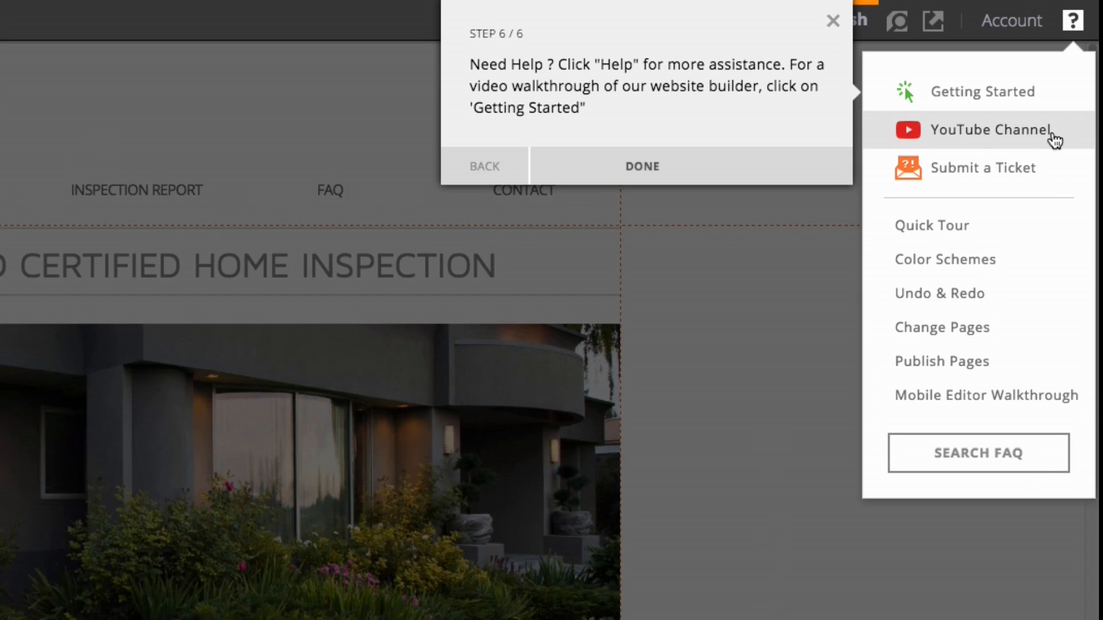
pyautogui.click(707, 167)
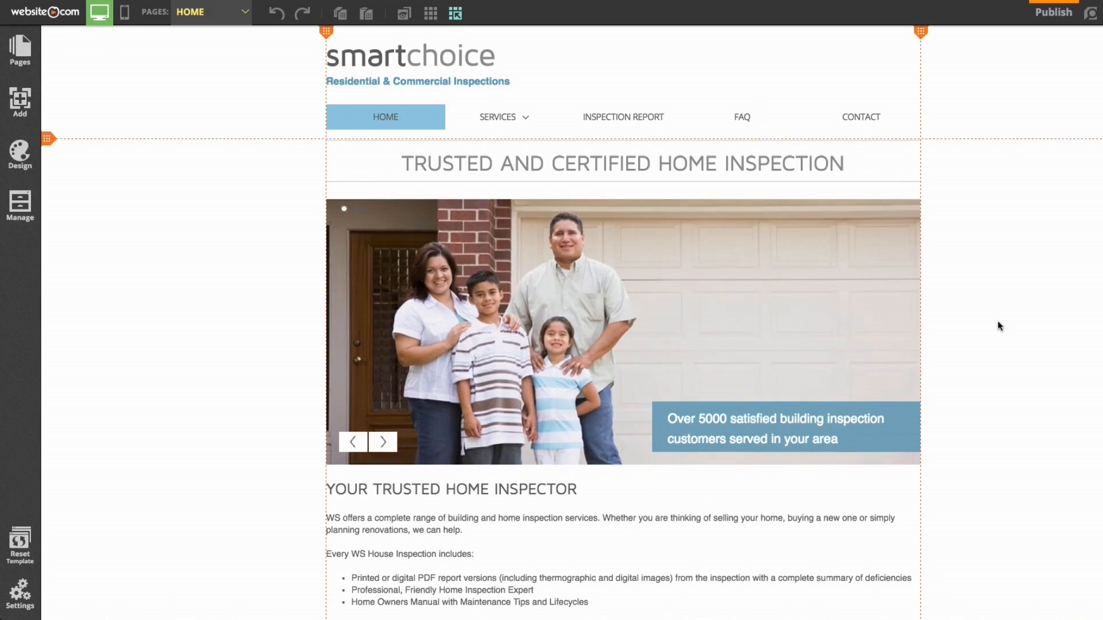
# Delete the family photo slideshow below the main heading and confirm the warning
pyautogui.scroll(-2, 998, 322)
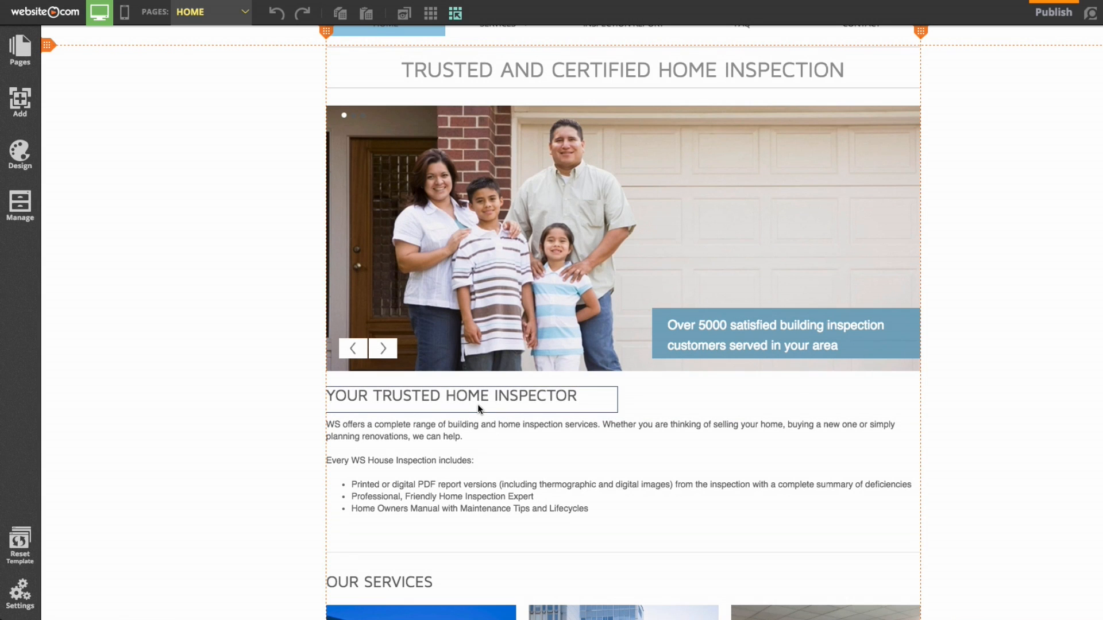
pyautogui.scroll(1, 479, 409)
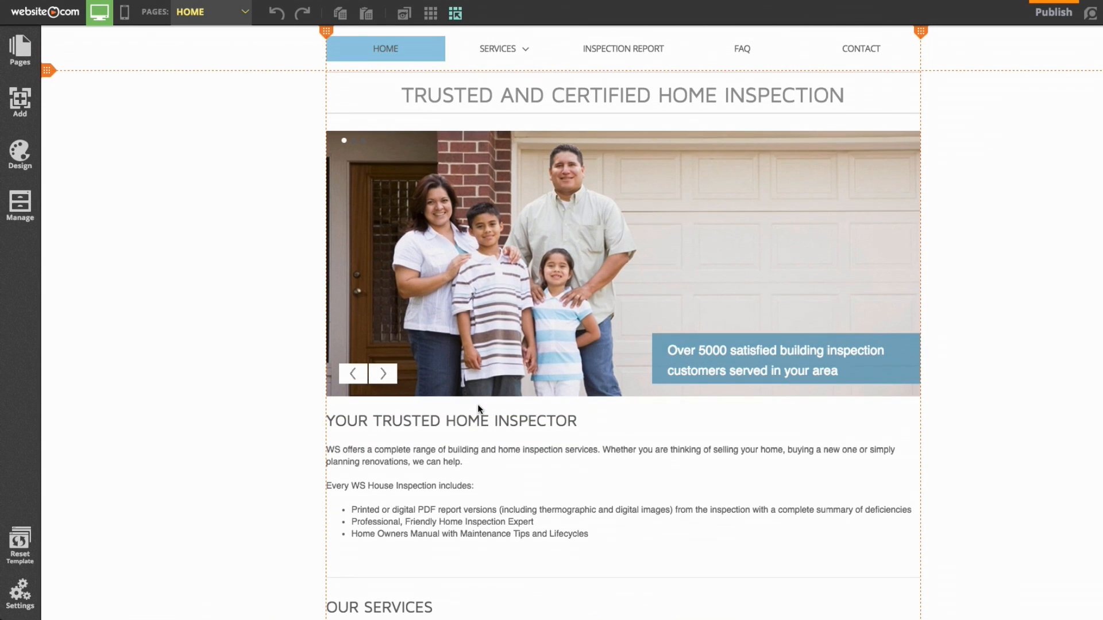
pyautogui.scroll(1, 478, 404)
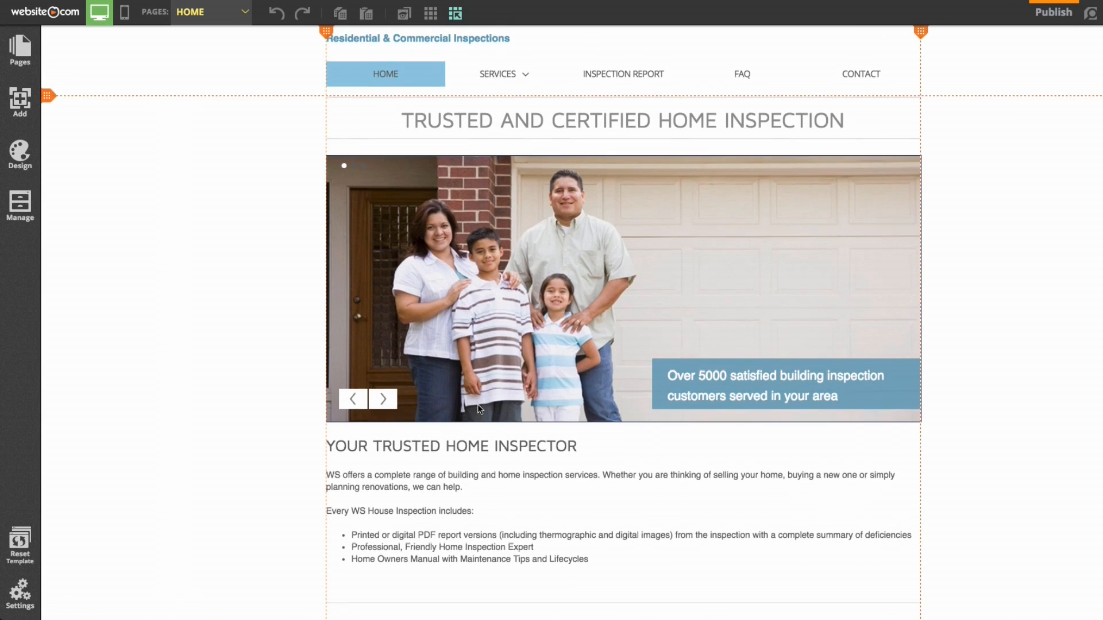
pyautogui.scroll(2, 477, 405)
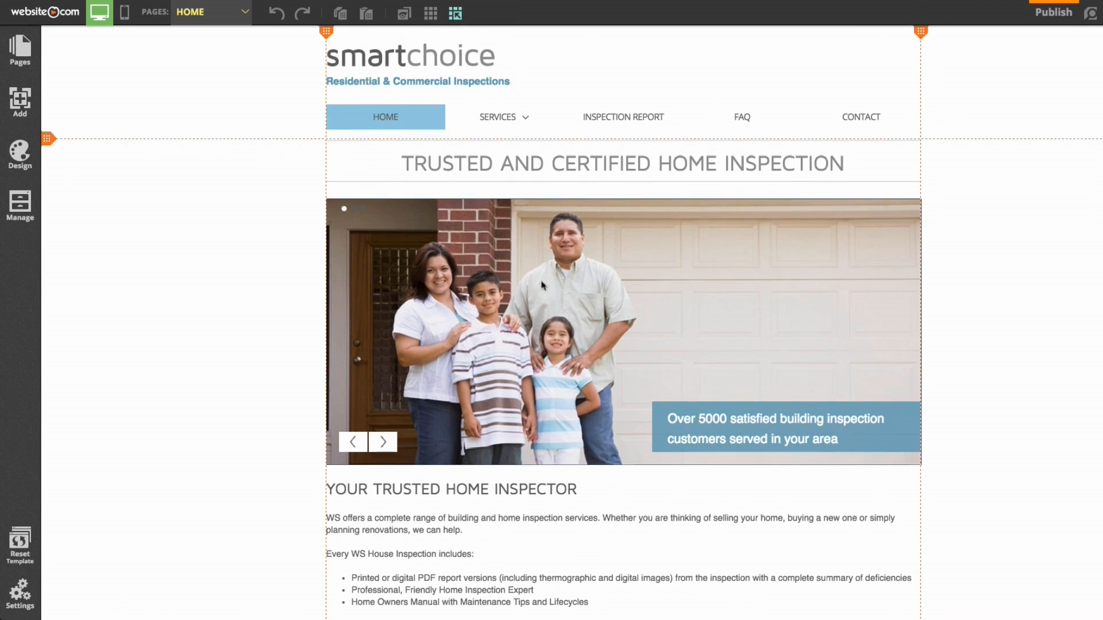
pyautogui.click(592, 332)
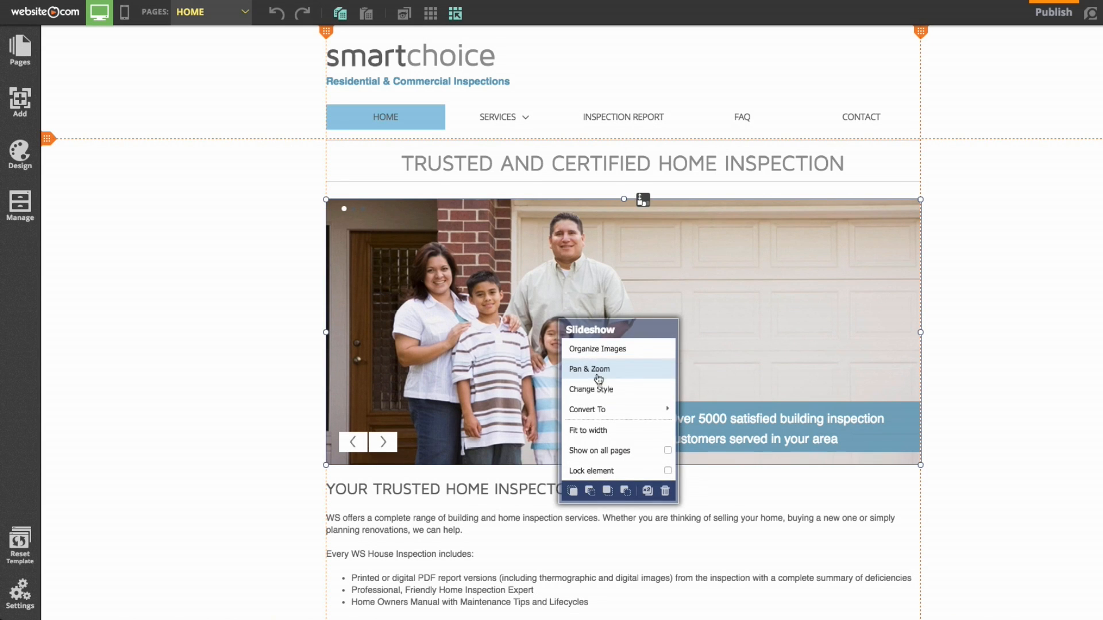
pyautogui.press('Delete')
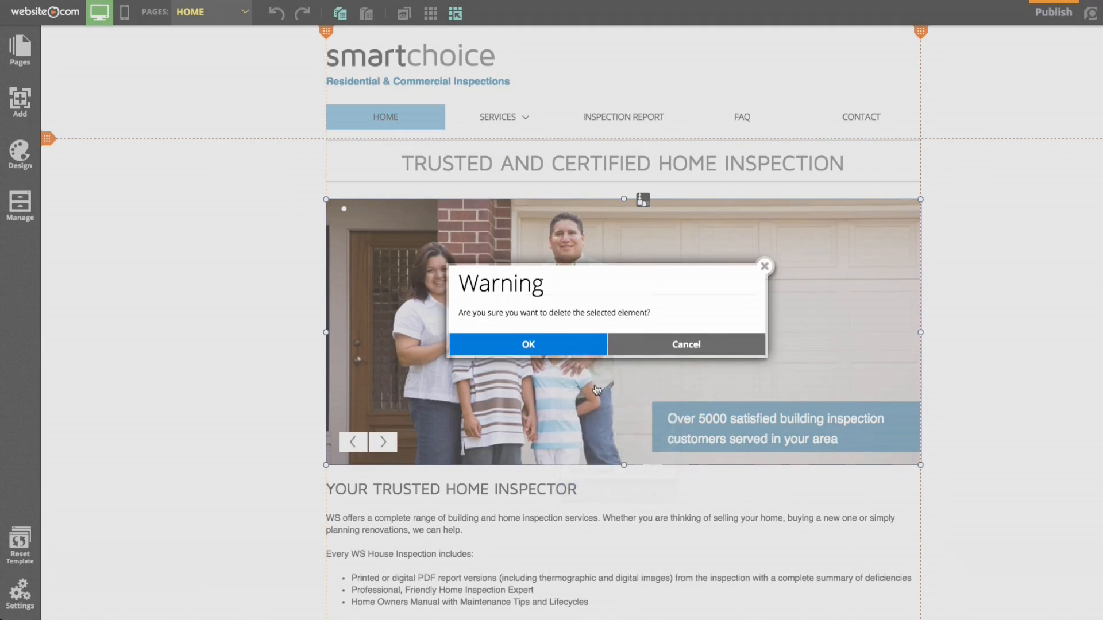
pyautogui.click(548, 345)
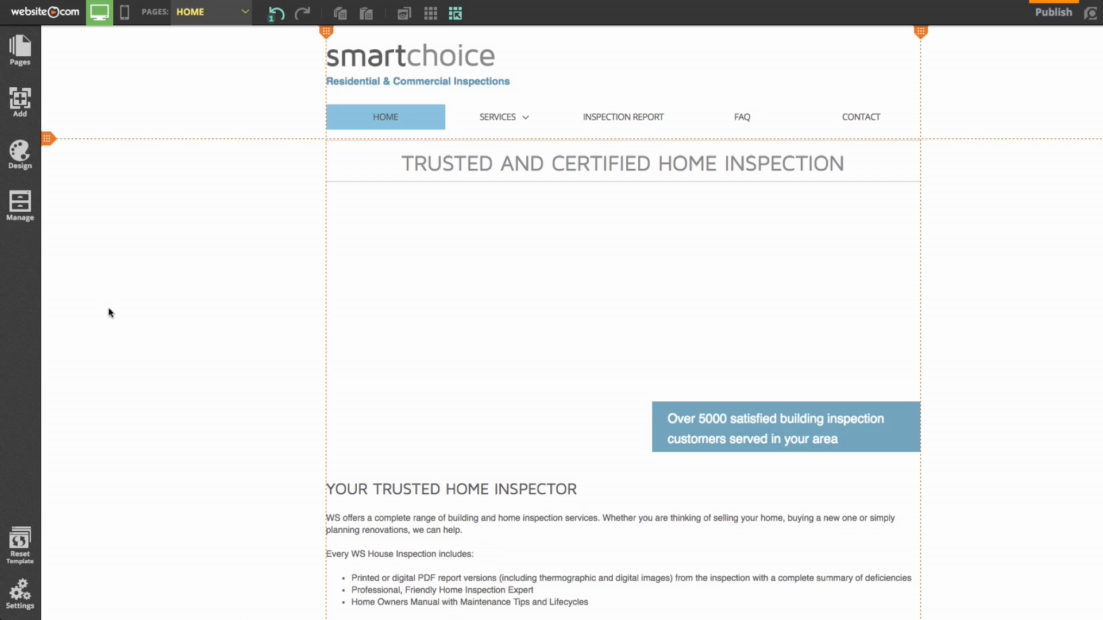
# Add a single image element, upload House.JPG from the computer, and place it
pyautogui.click(23, 106)
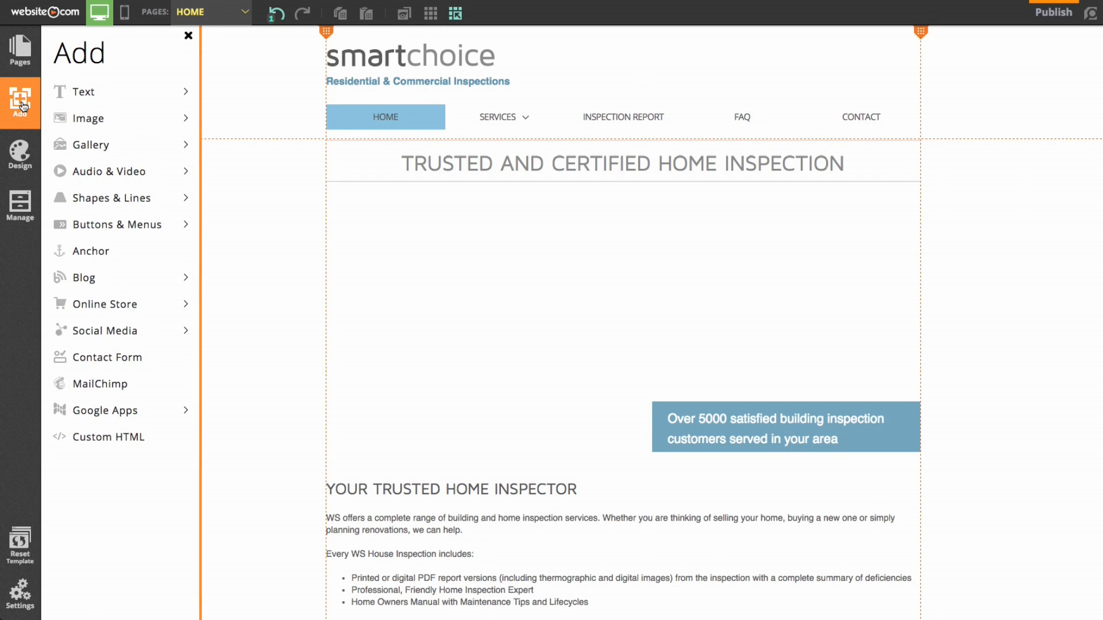
pyautogui.click(105, 126)
pyautogui.click(113, 149)
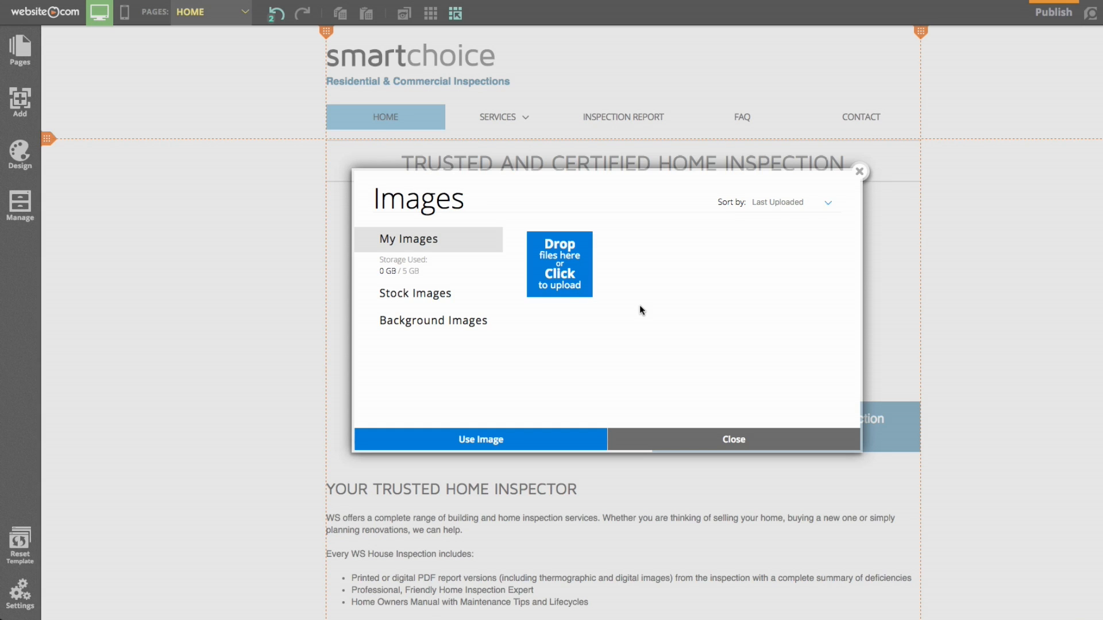
pyautogui.click(556, 274)
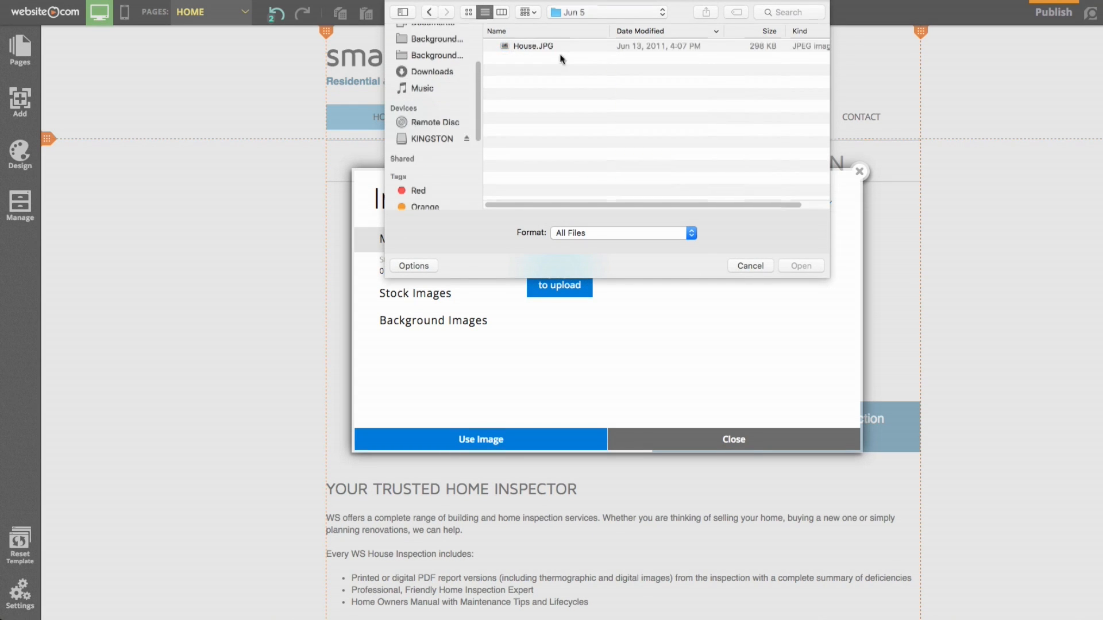
pyautogui.click(555, 46)
pyautogui.click(799, 265)
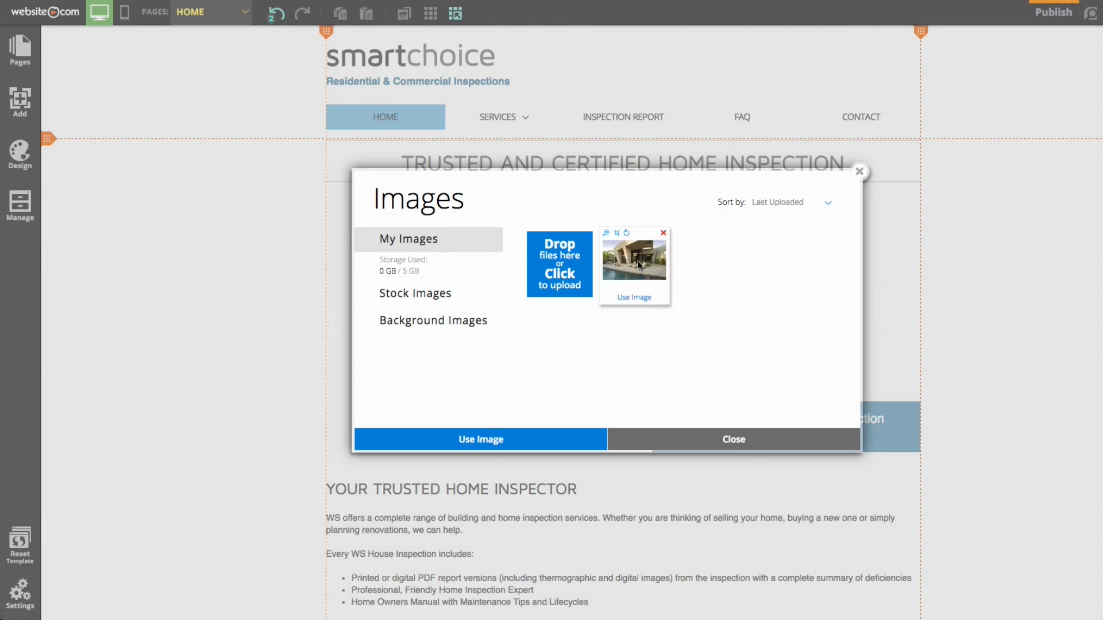
pyautogui.doubleClick(638, 261)
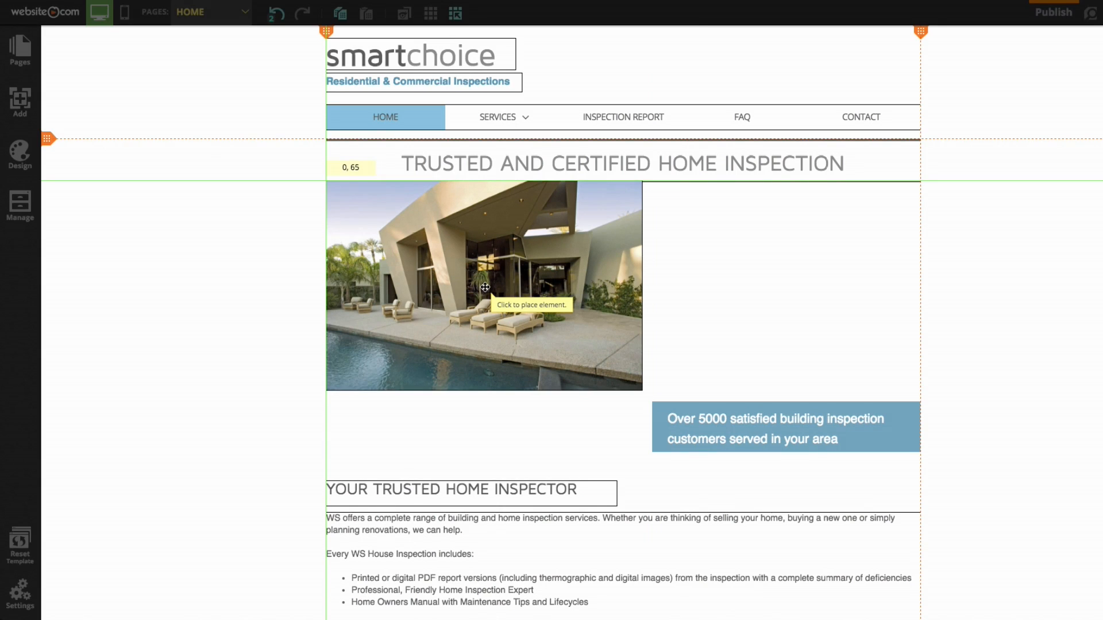
# Drop the house photo under the heading, resize it to 940 x 430, and send it to back
pyautogui.click(484, 287)
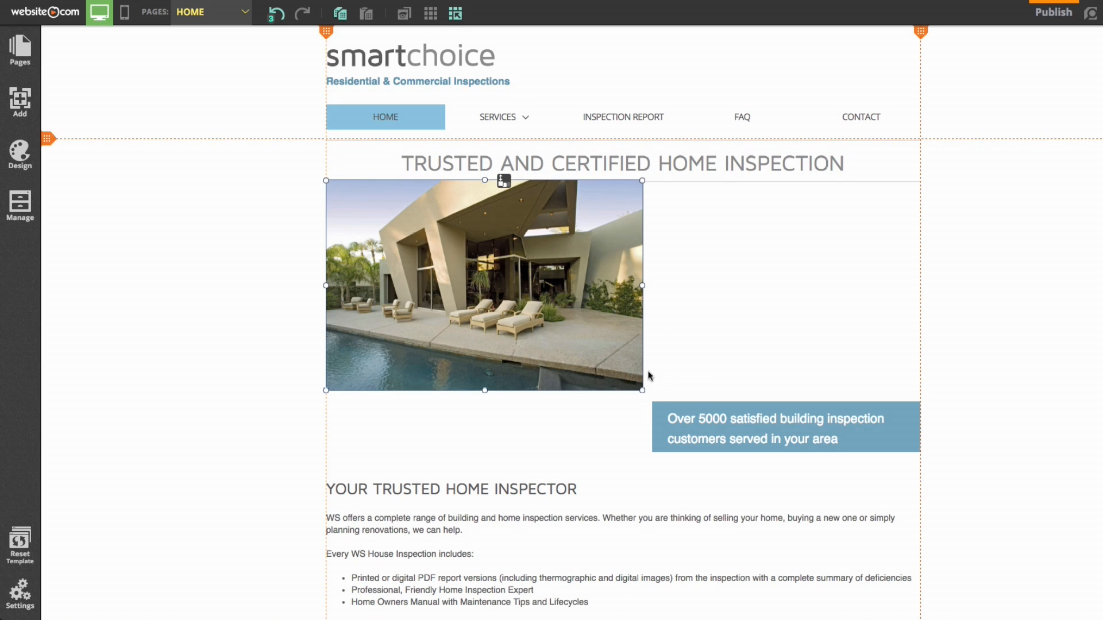
pyautogui.moveTo(642, 392); pyautogui.dragTo(919, 451)
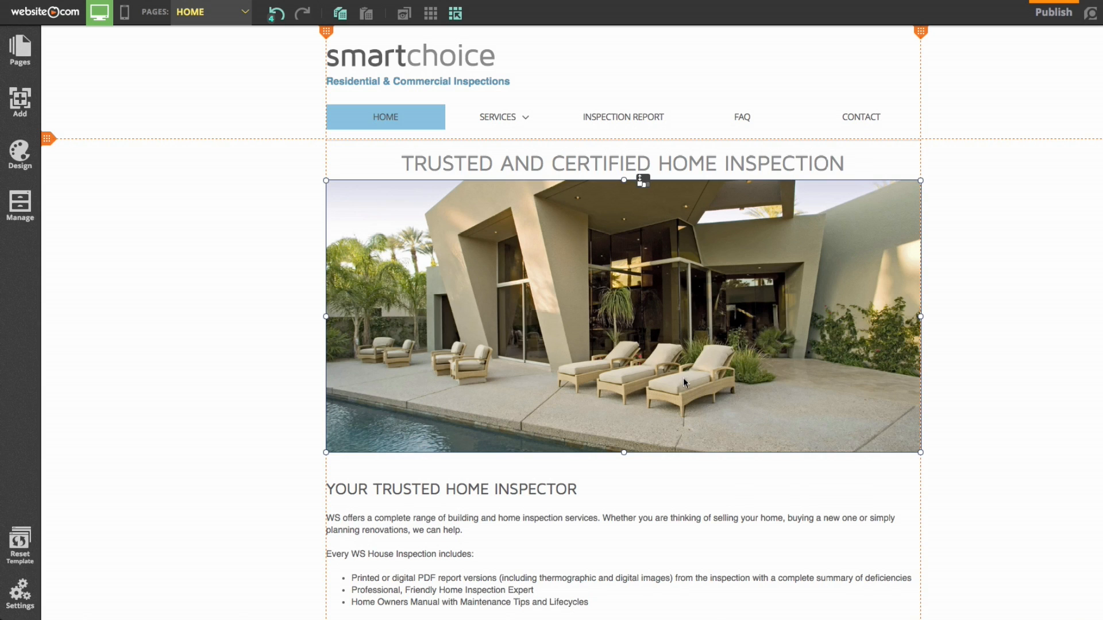
pyautogui.rightClick(653, 305)
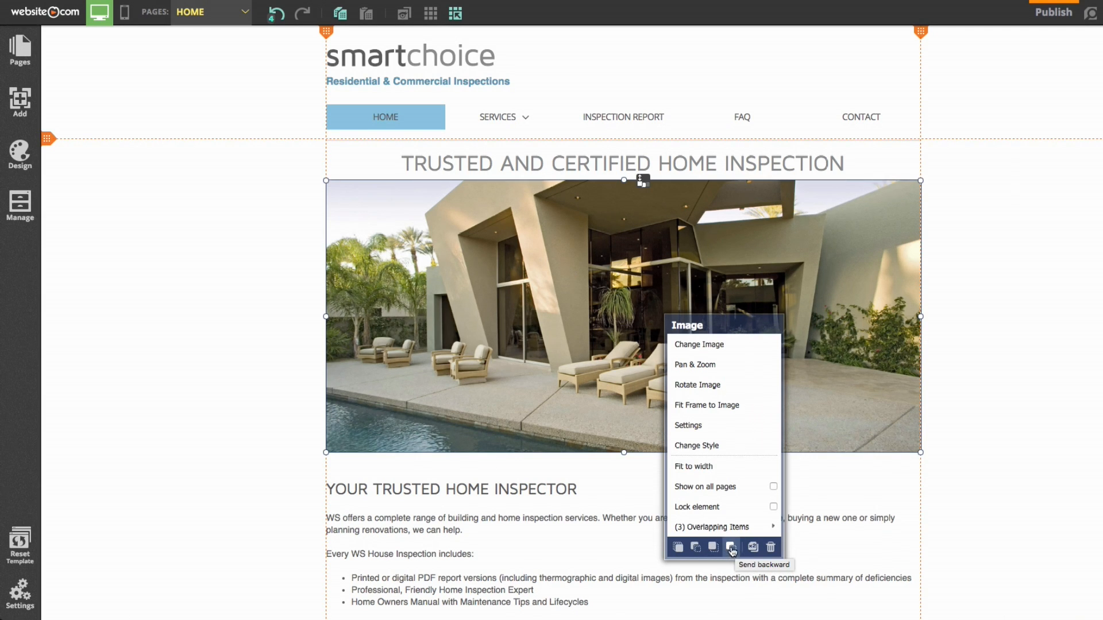
pyautogui.click(695, 548)
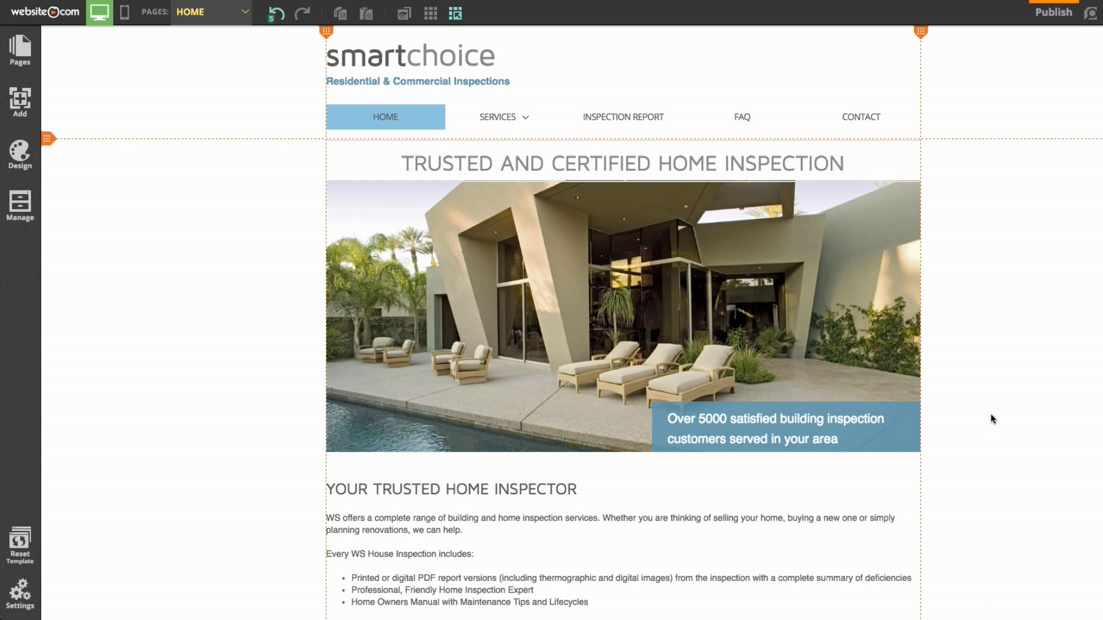
# Edit the logo text, replacing 'smart' with 'Mc' and 'choice' with 'Arthur'
pyautogui.click(401, 65)
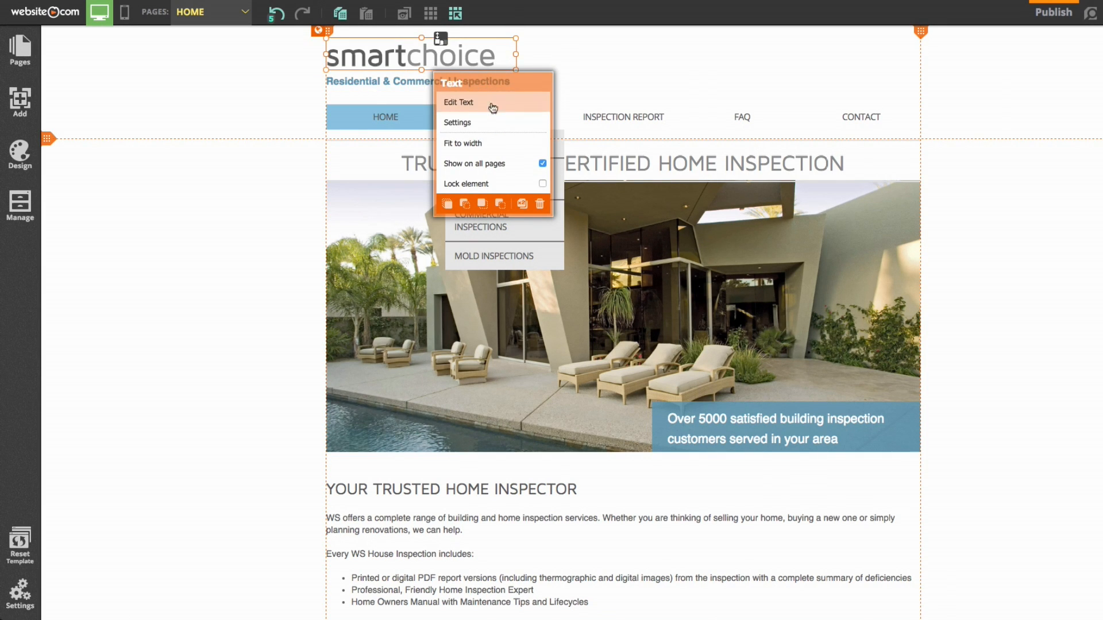
pyautogui.click(470, 106)
pyautogui.moveTo(406, 57); pyautogui.dragTo(322, 64)
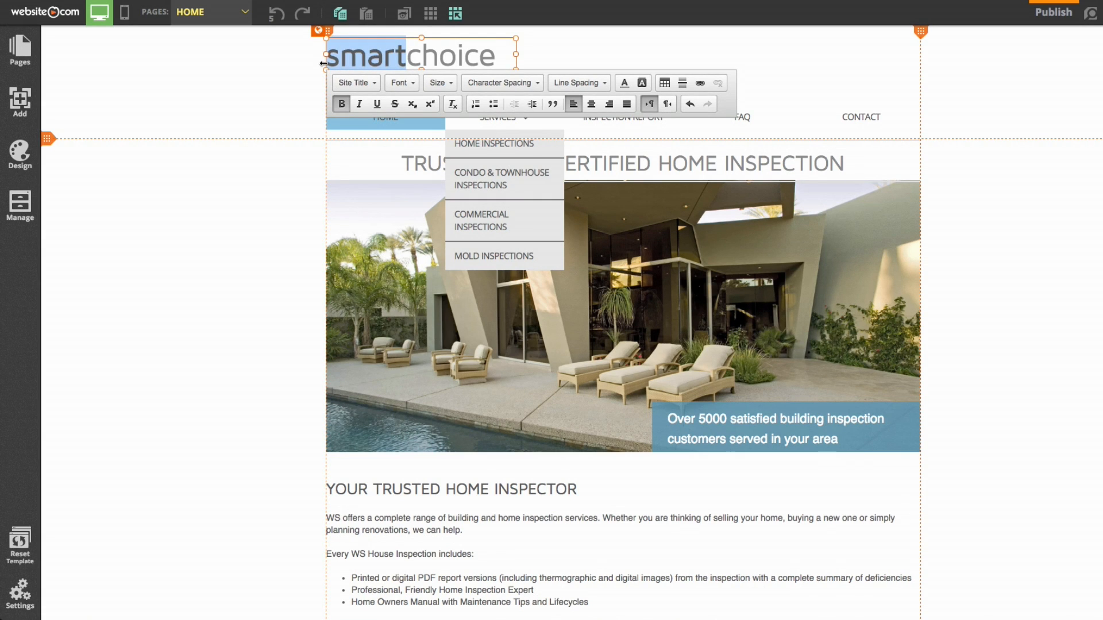
pyautogui.write('Mc')
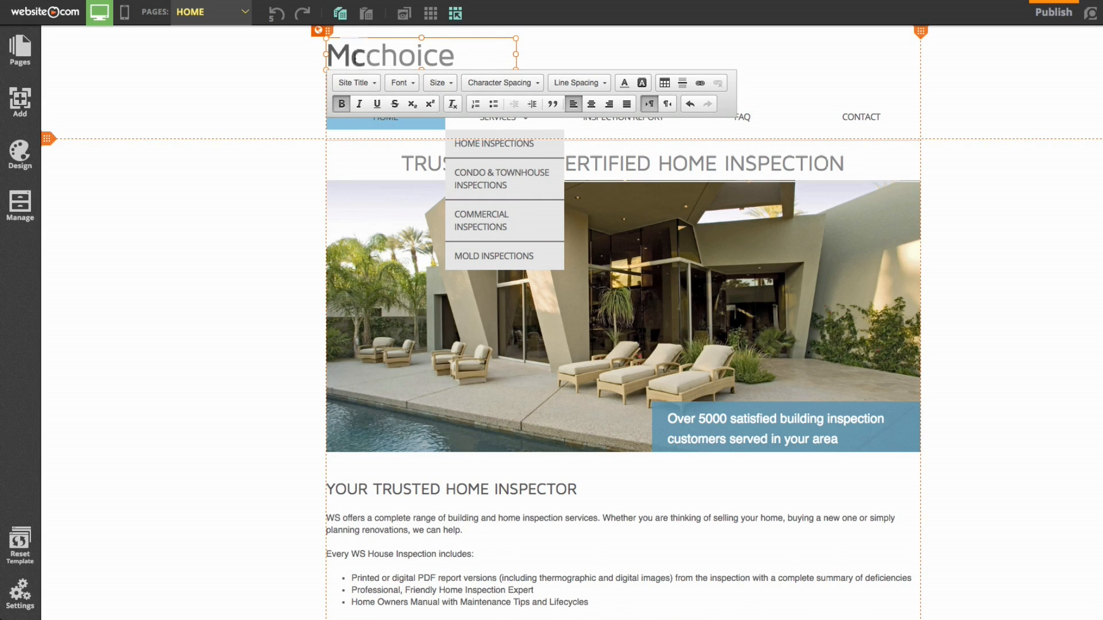
pyautogui.moveTo(479, 55); pyautogui.dragTo(369, 61)
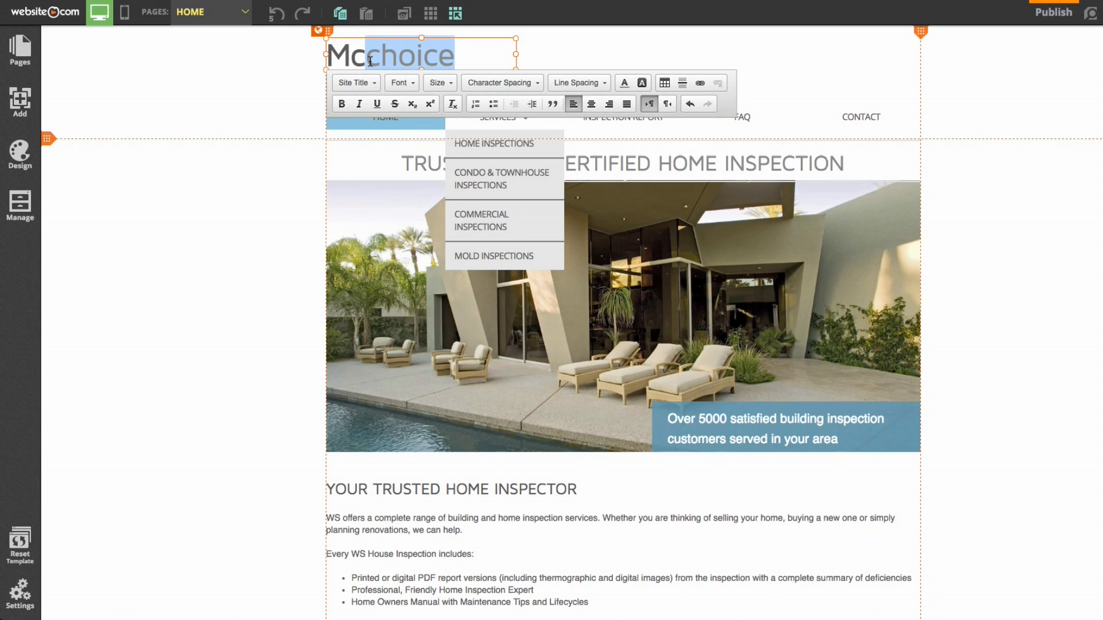
pyautogui.write('Arthur')
pyautogui.click(1095, 352)
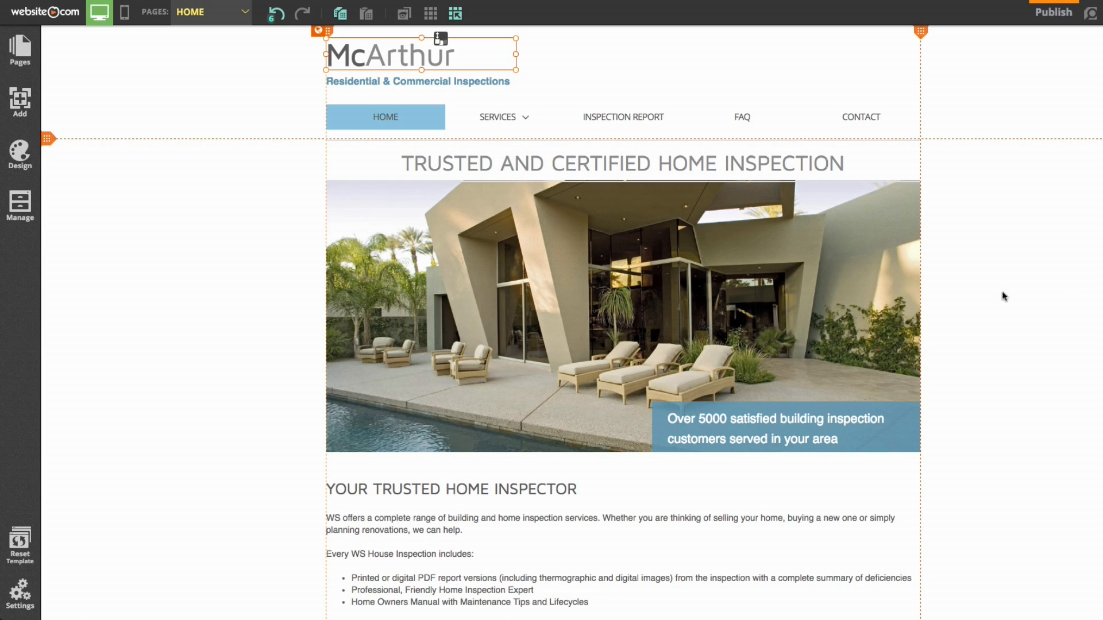
pyautogui.click(20, 152)
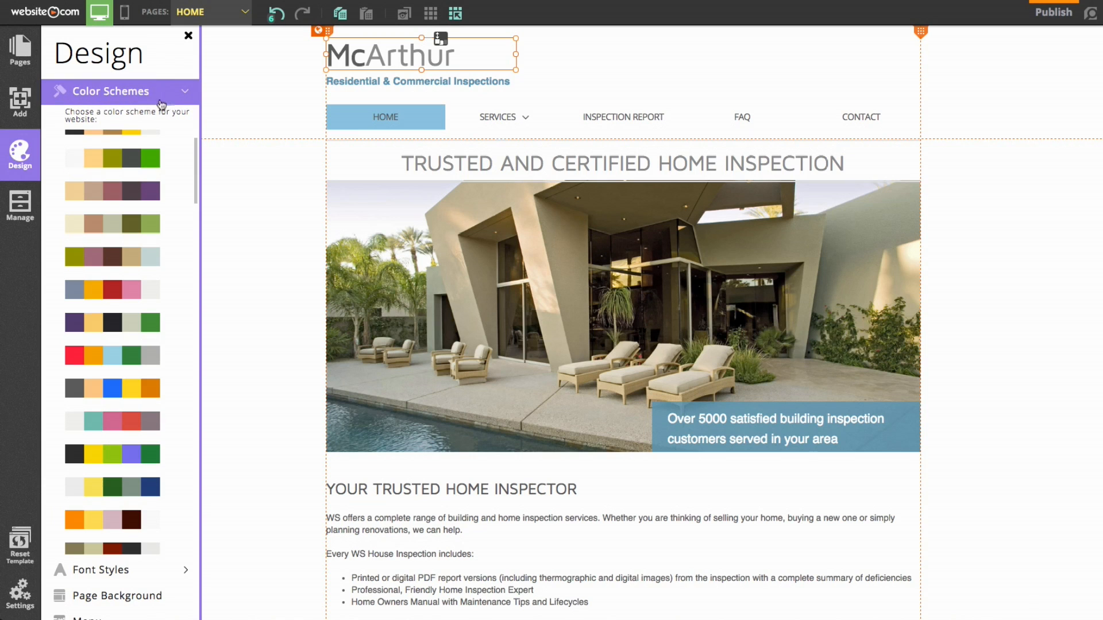
pyautogui.scroll(2, 138, 233)
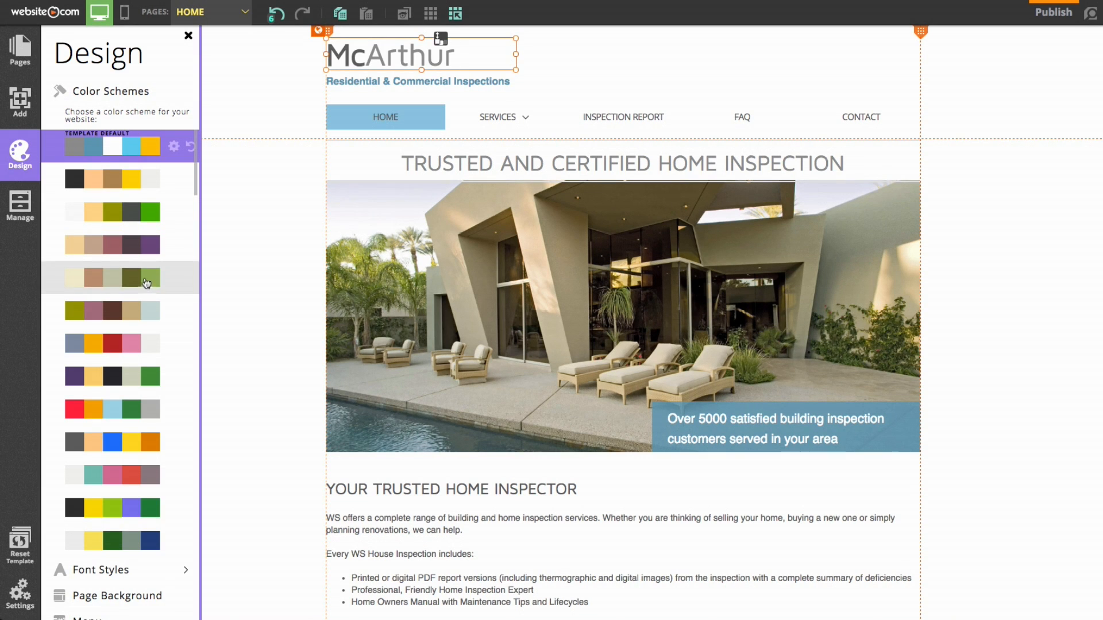
pyautogui.click(104, 410)
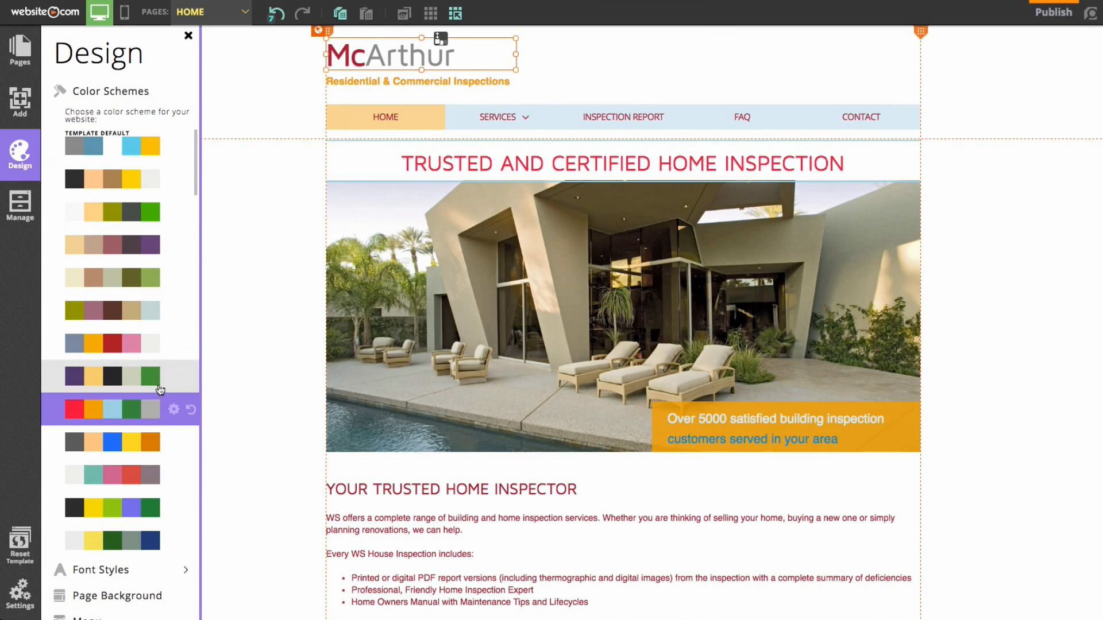
pyautogui.click(87, 486)
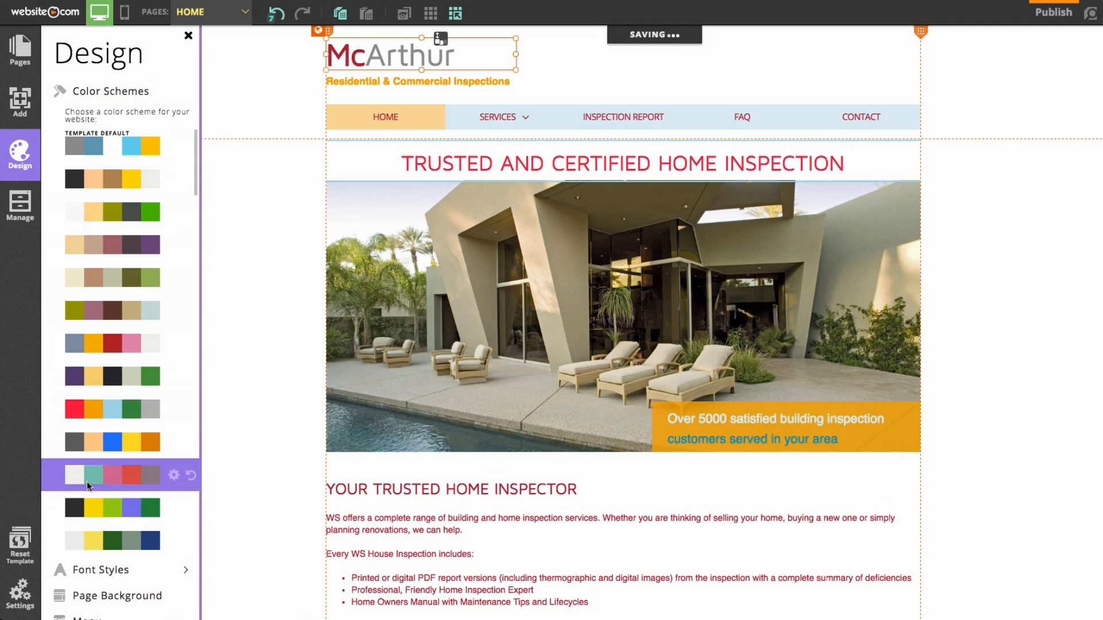
pyautogui.click(122, 513)
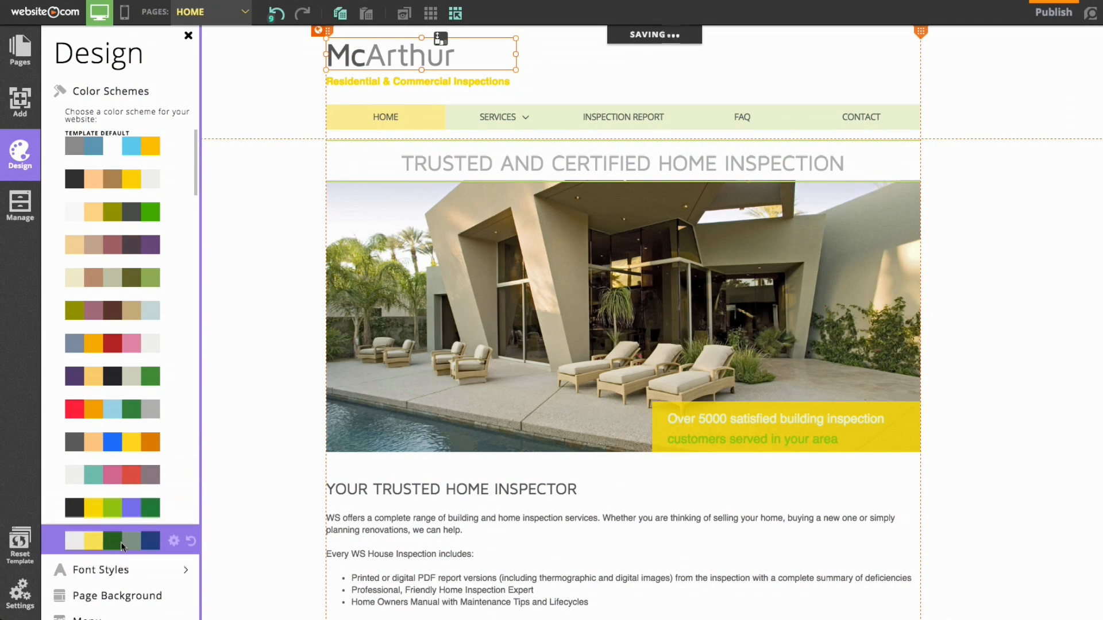
pyautogui.click(109, 349)
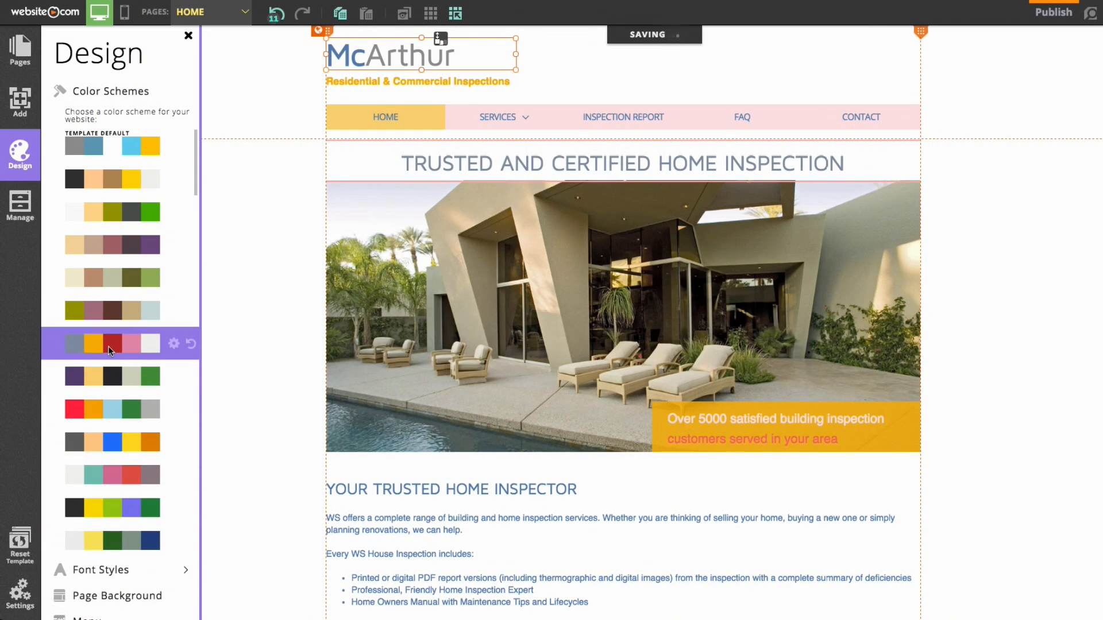
pyautogui.click(108, 155)
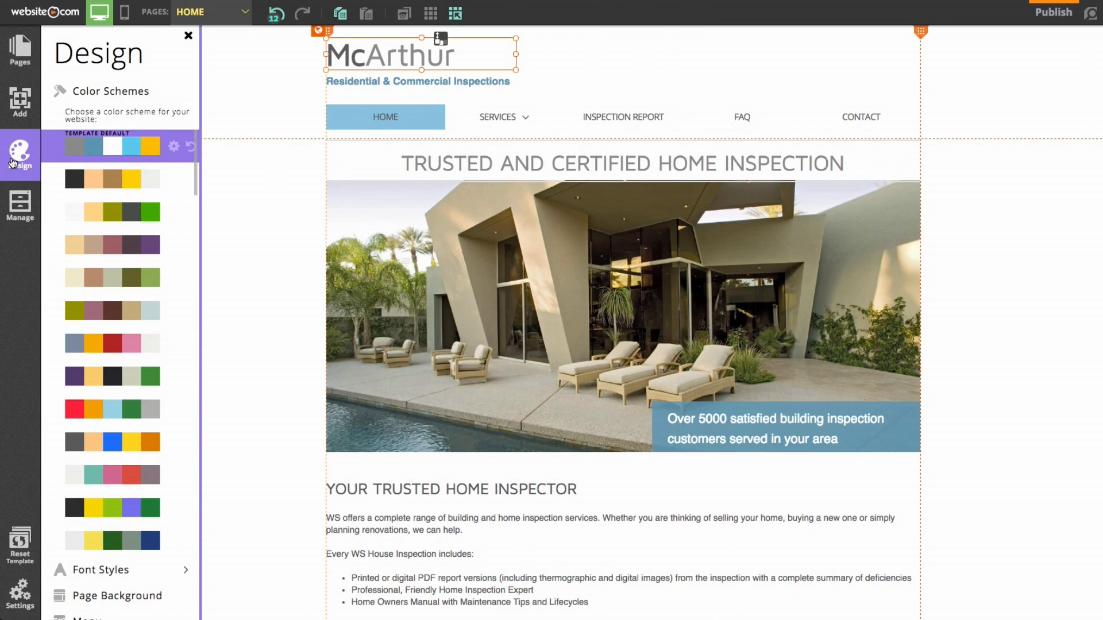
pyautogui.click(11, 163)
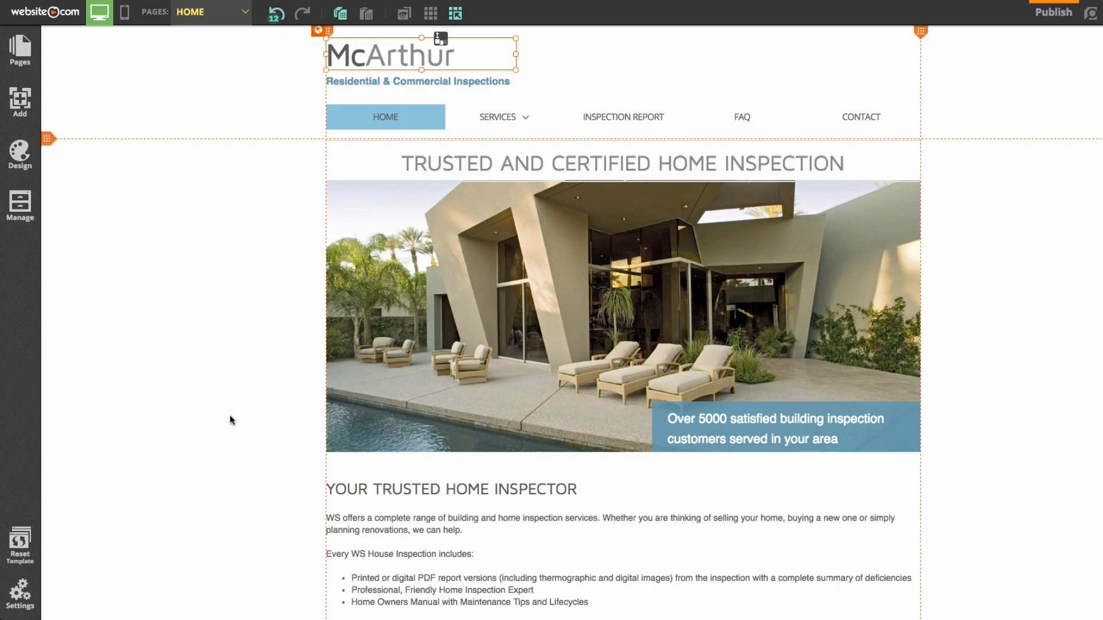
# Trash the YOUR TRUSTED HOME INSPECTOR heading and confirm its deletion
pyautogui.scroll(-4, 230, 419)
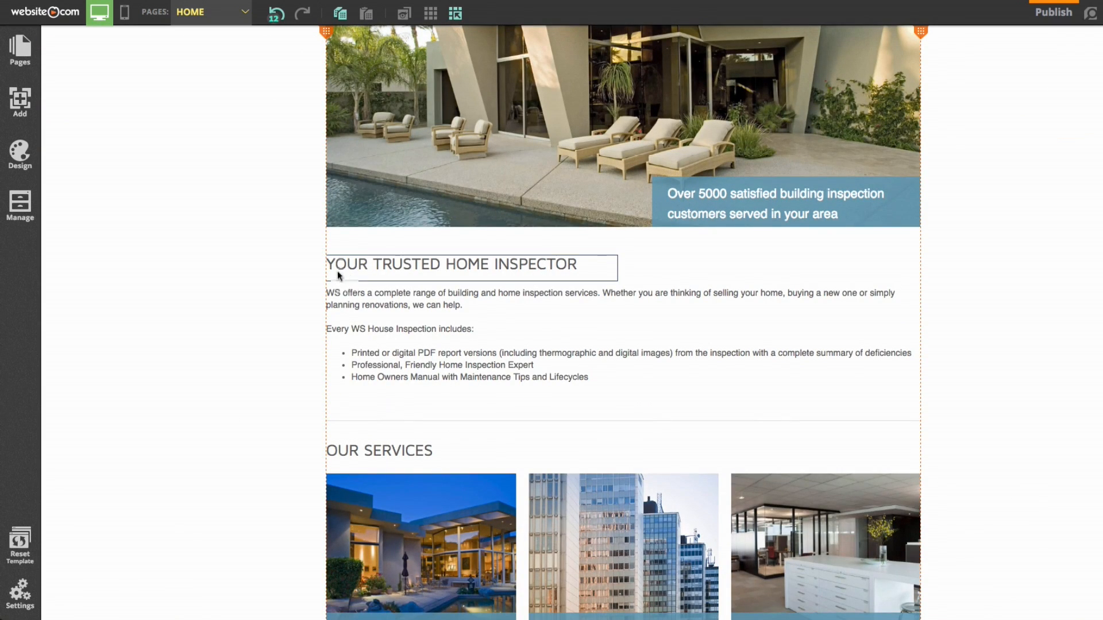
pyautogui.click(386, 271)
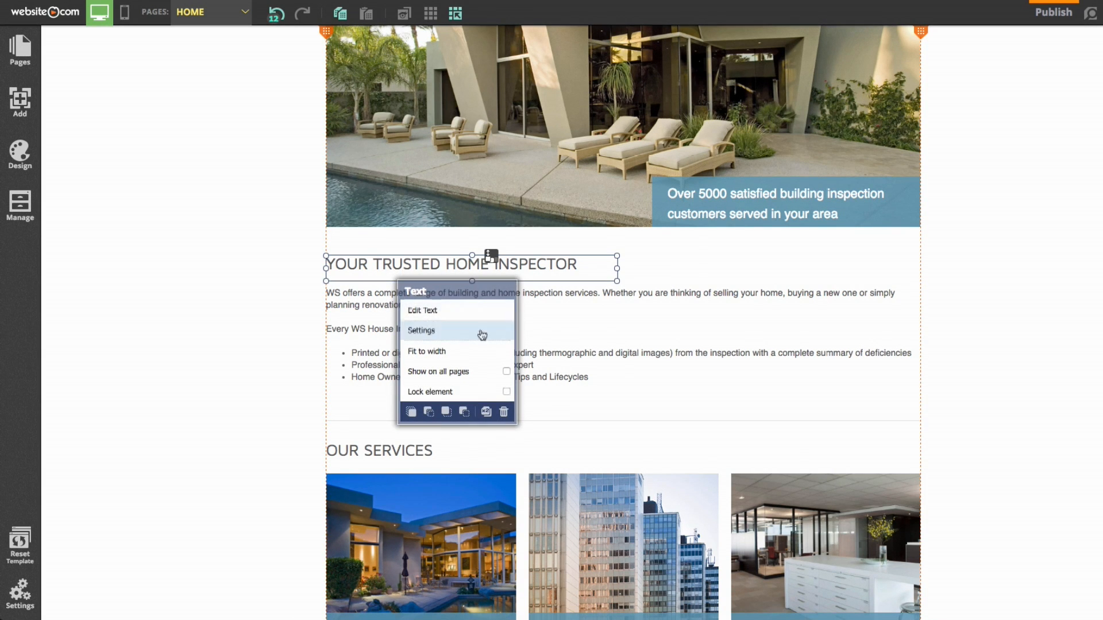
pyautogui.click(505, 413)
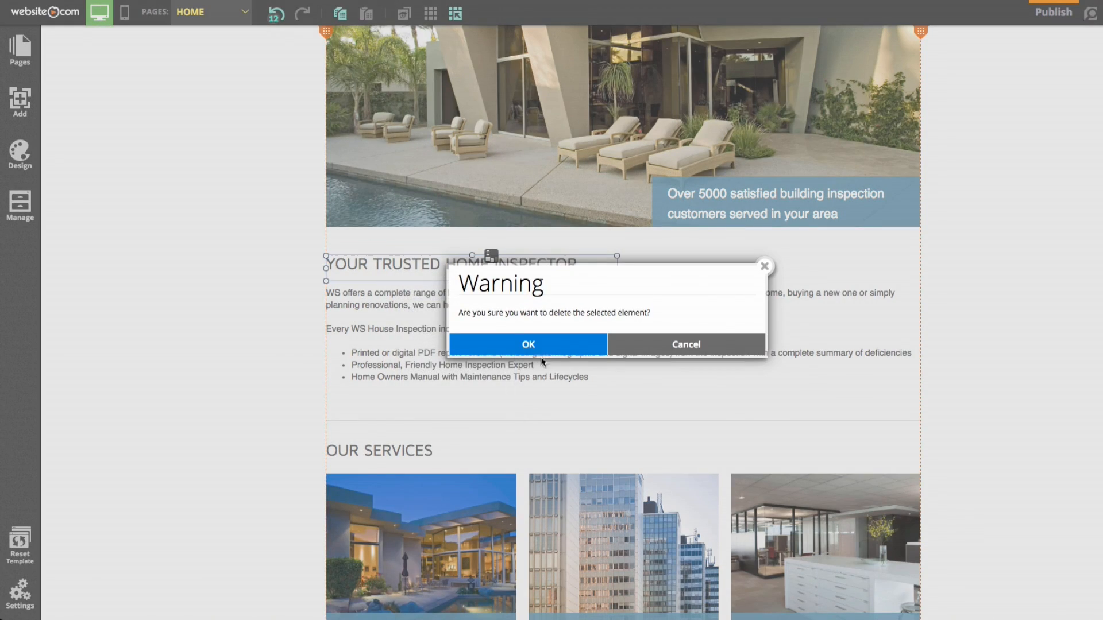
pyautogui.click(539, 350)
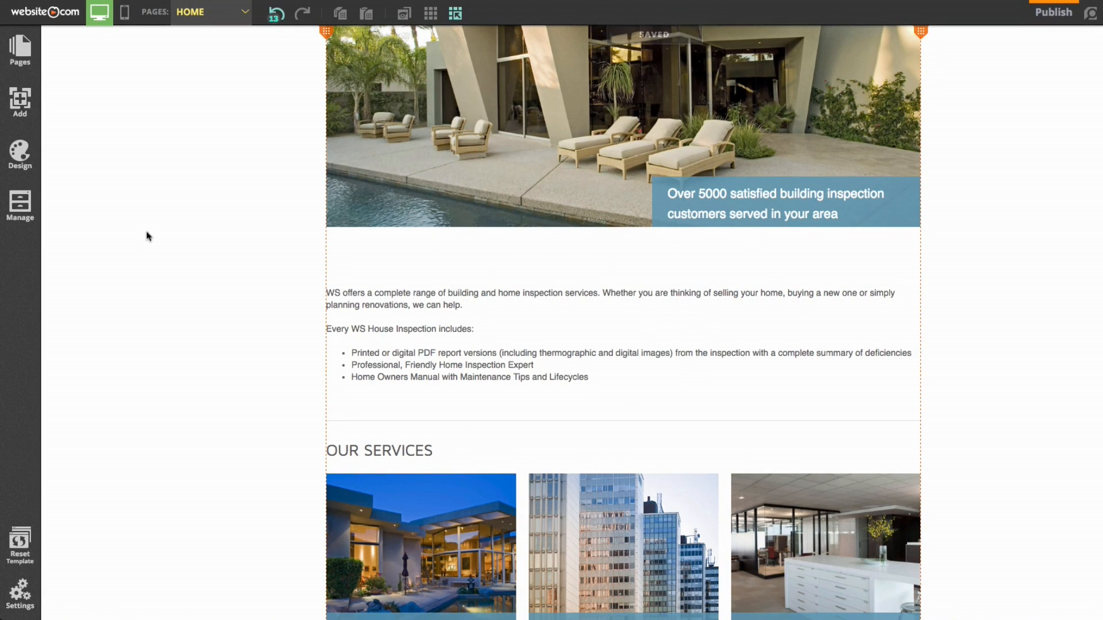
pyautogui.click(23, 104)
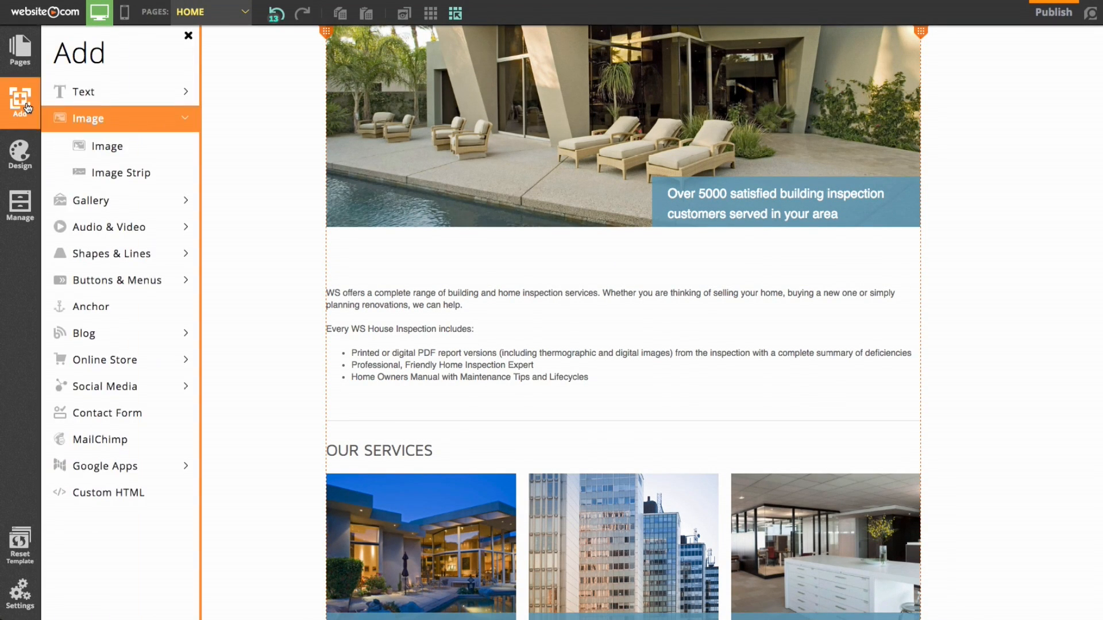
# Add a Title 1 heading above the intro paragraph and select its 'Title 1' placeholder text
pyautogui.click(94, 93)
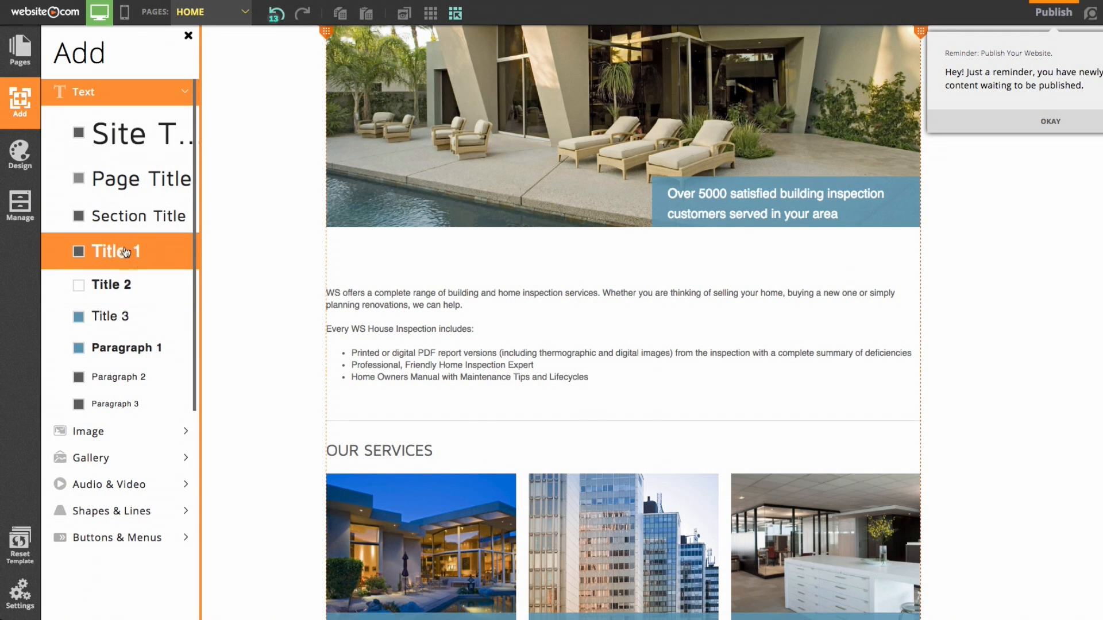
pyautogui.click(101, 257)
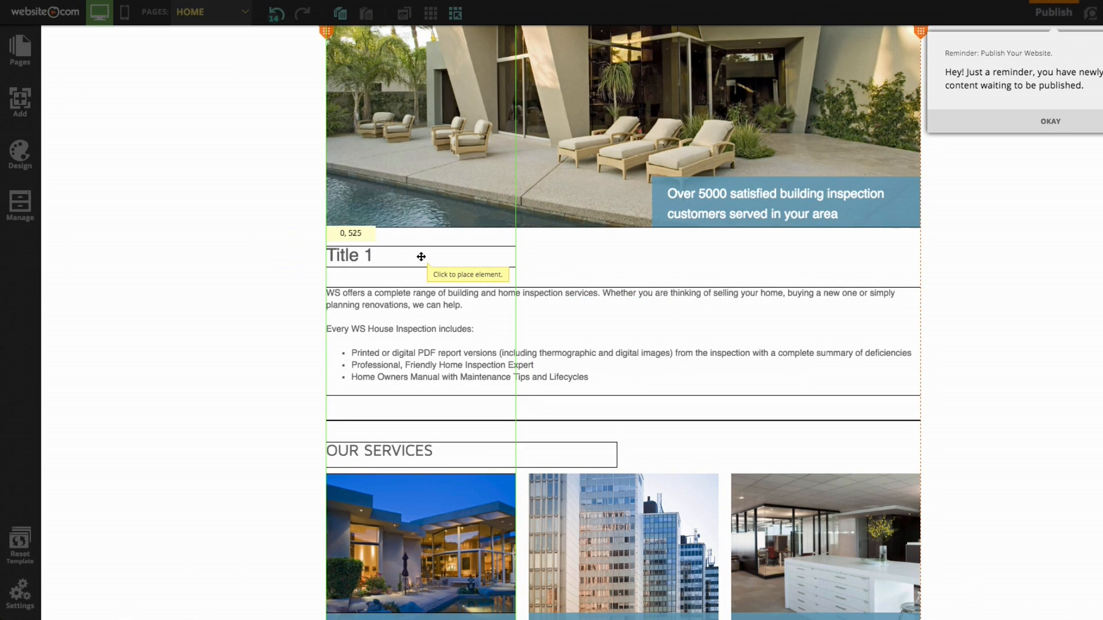
pyautogui.click(421, 257)
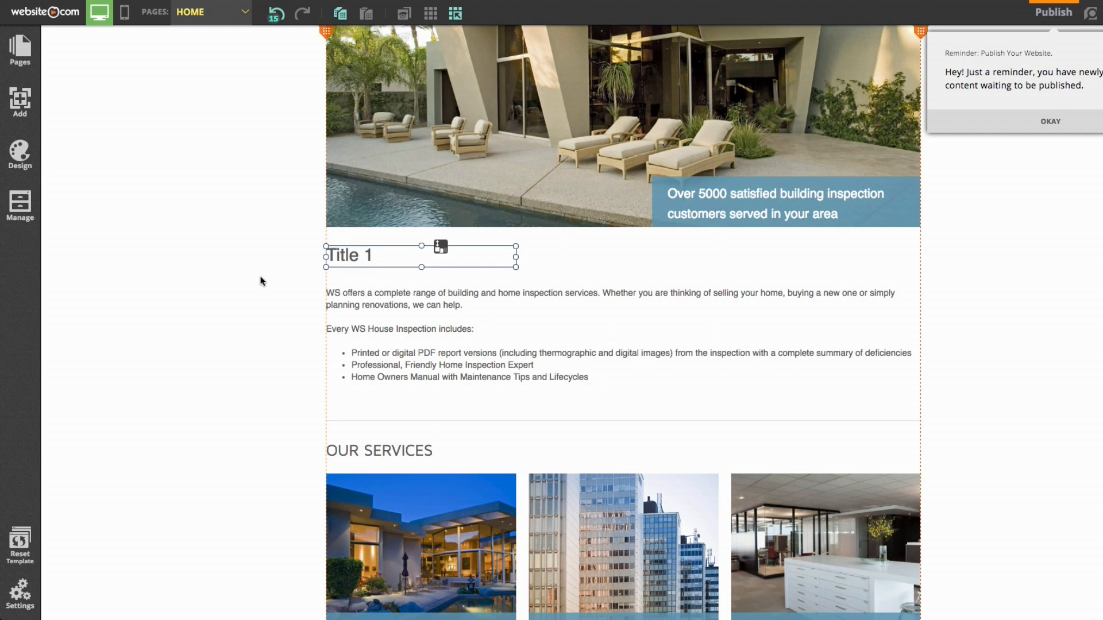
pyautogui.click(378, 260)
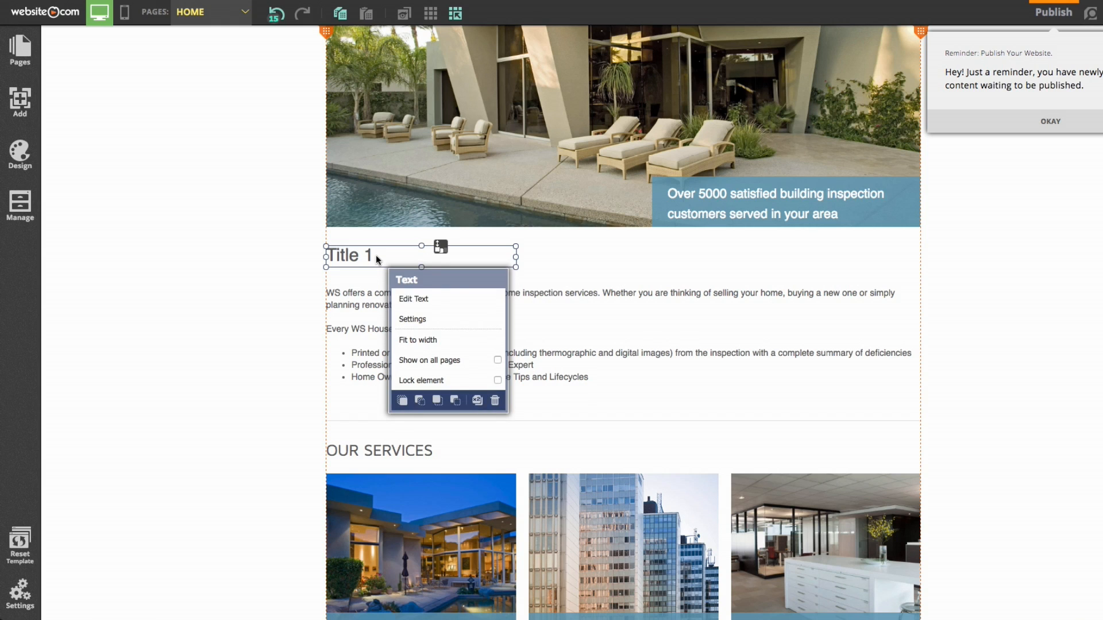
pyautogui.click(444, 298)
pyautogui.moveTo(376, 256); pyautogui.dragTo(293, 255)
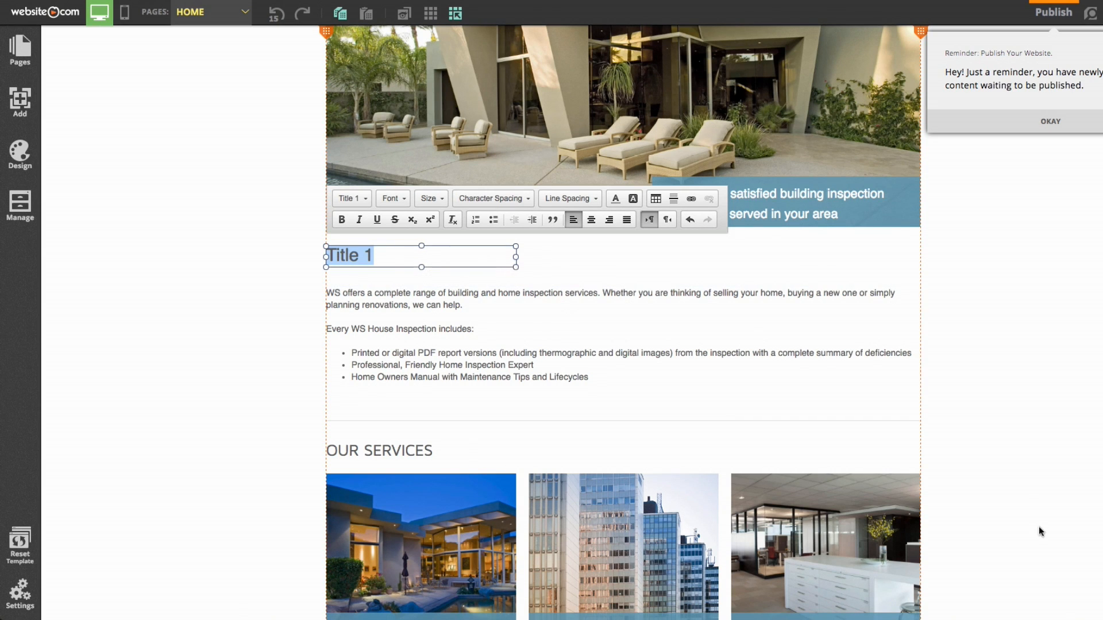
# Paste the 'number 1 choice for trusted home inspectors' sentence from TextEdit over the placeholder
pyautogui.moveTo(1025, 617)
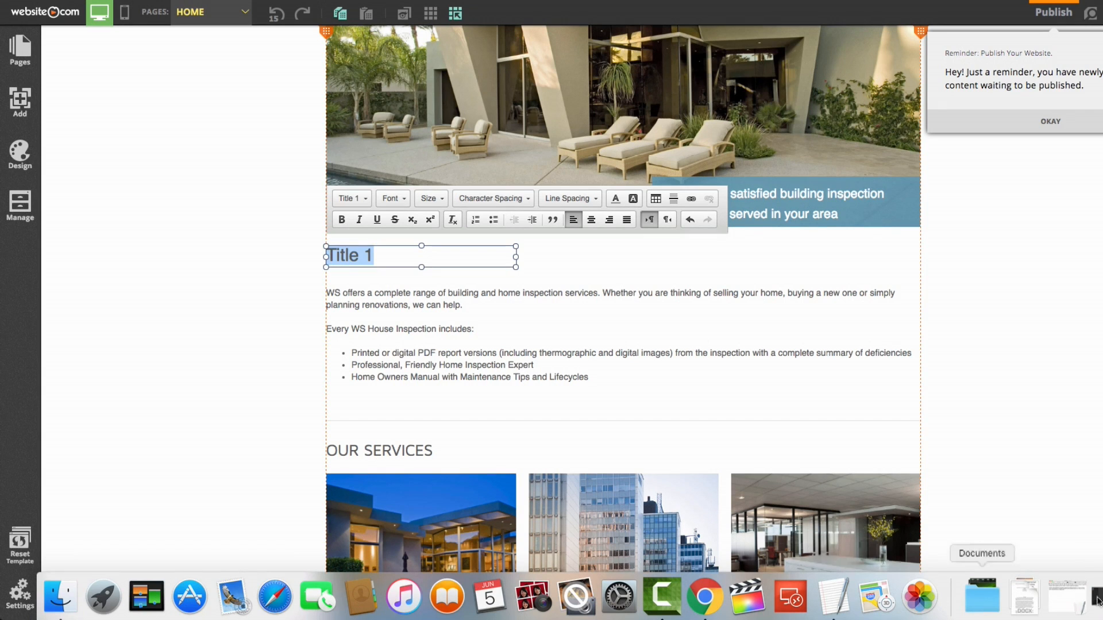
pyautogui.click(1068, 602)
pyautogui.moveTo(1037, 194); pyautogui.dragTo(718, 195)
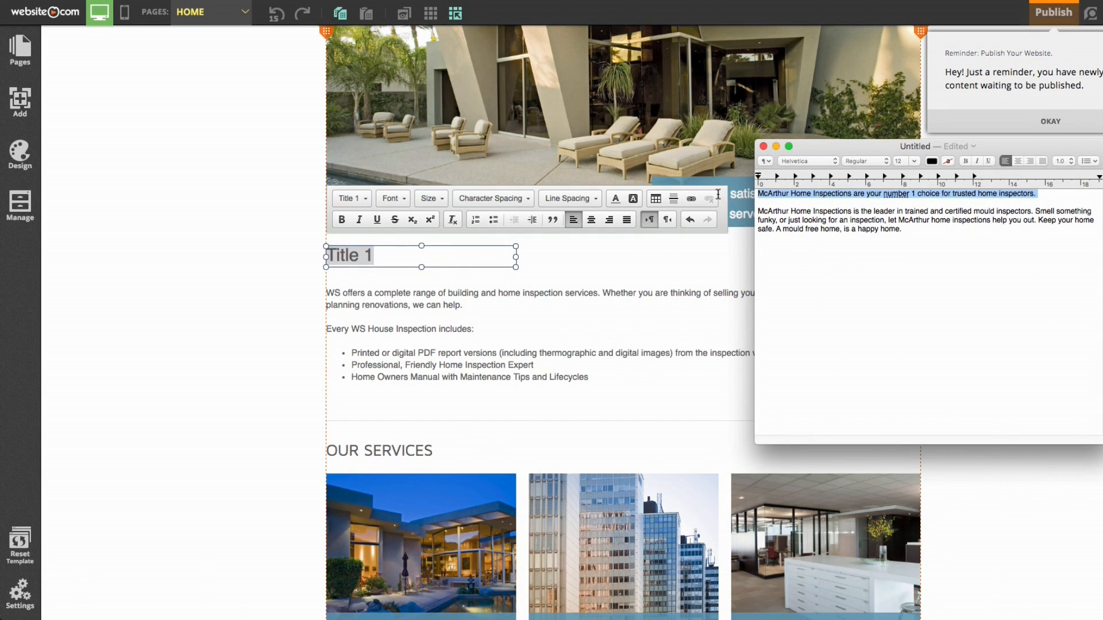
pyautogui.click(421, 261)
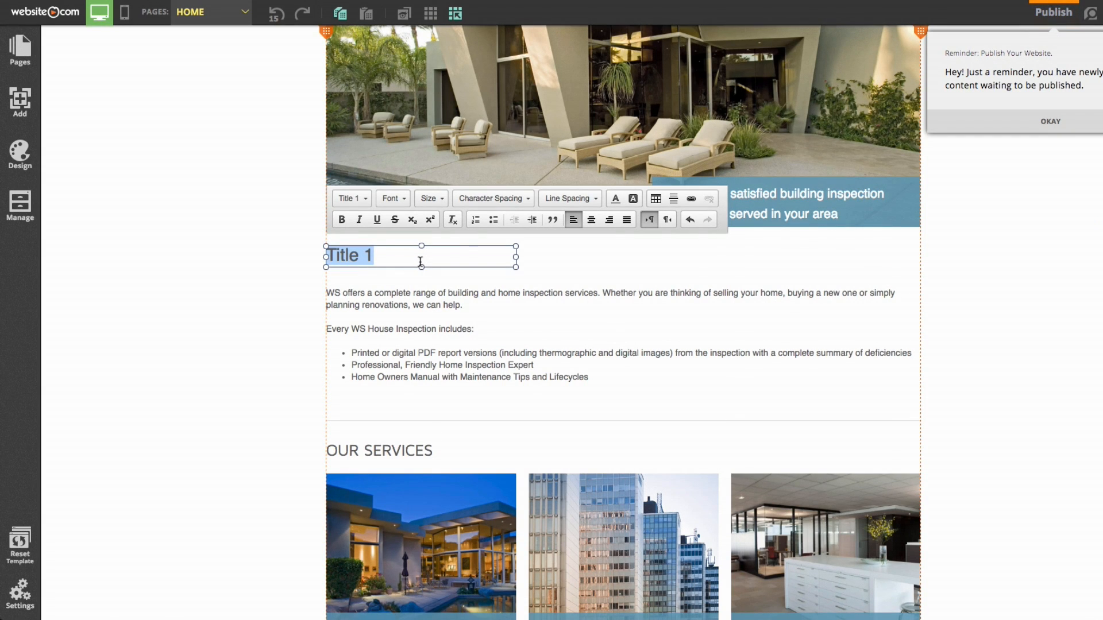
pyautogui.press('super+v')
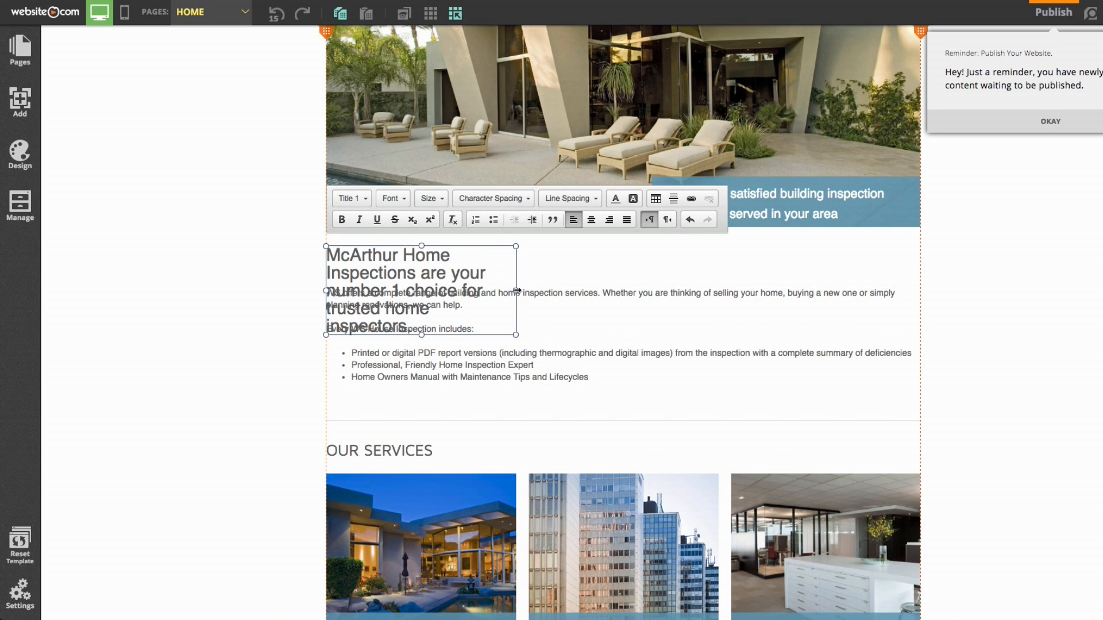
# Widen the heading box to full content width and shrink its height to fit
pyautogui.moveTo(516, 291); pyautogui.dragTo(919, 291)
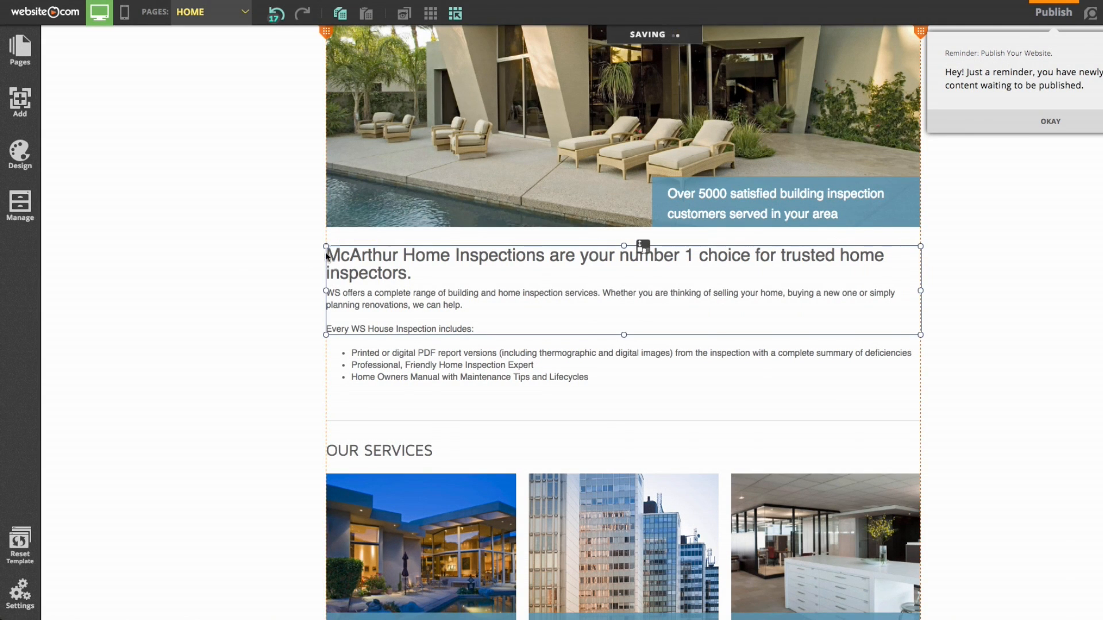
pyautogui.moveTo(624, 335); pyautogui.dragTo(578, 247)
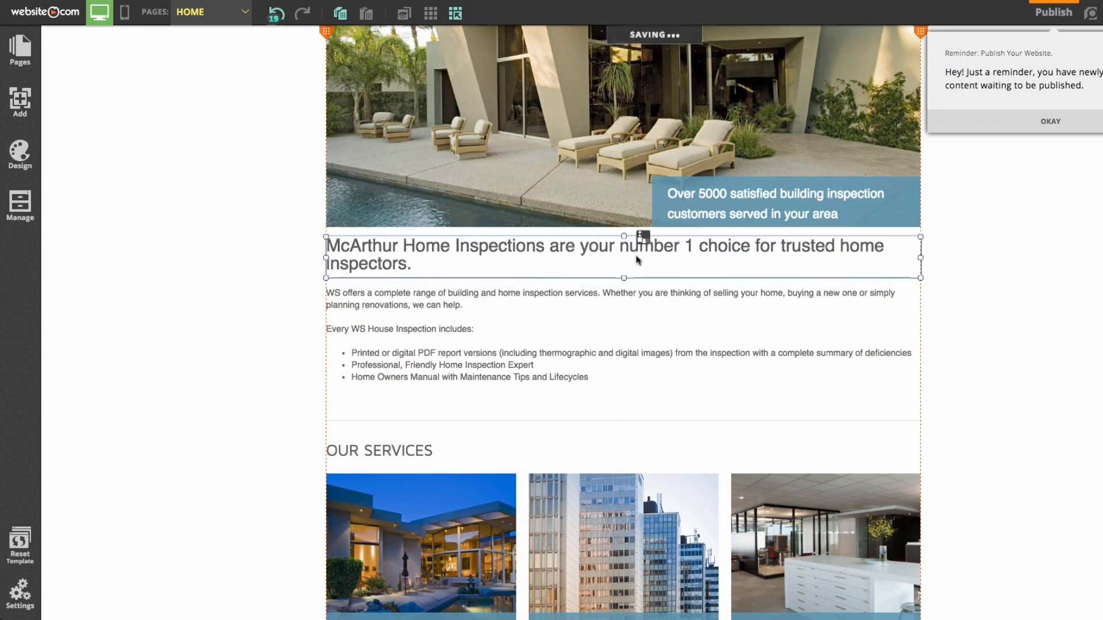
pyautogui.click(1029, 248)
pyautogui.scroll(-1, 1034, 230)
pyautogui.scroll(5, 1050, 172)
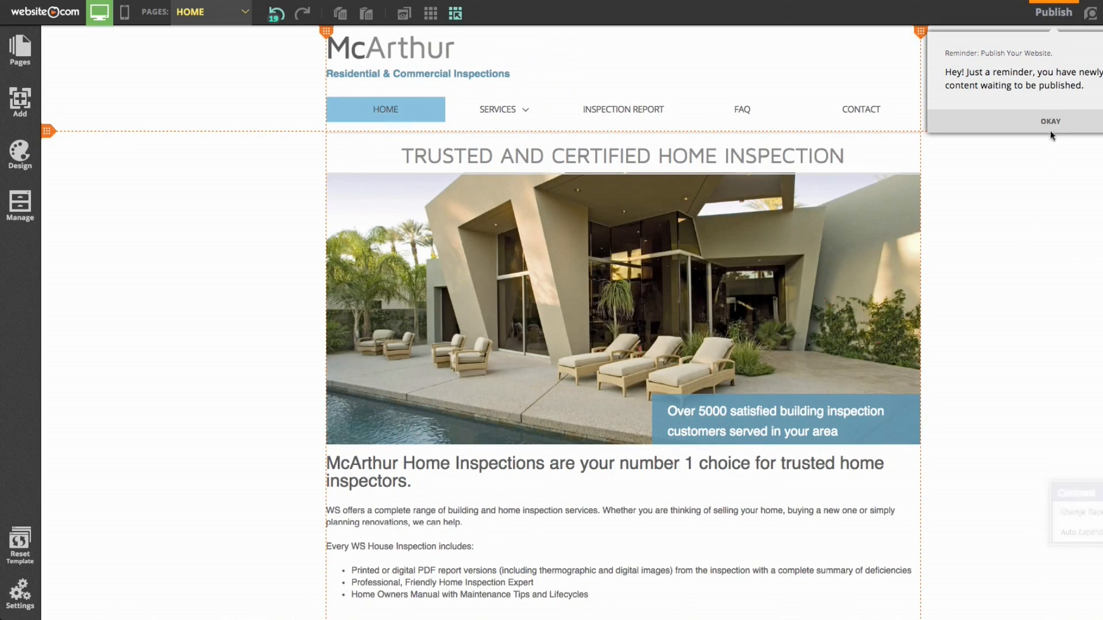
# Dismiss the publish reminder and close the list of elements to add
pyautogui.click(1051, 130)
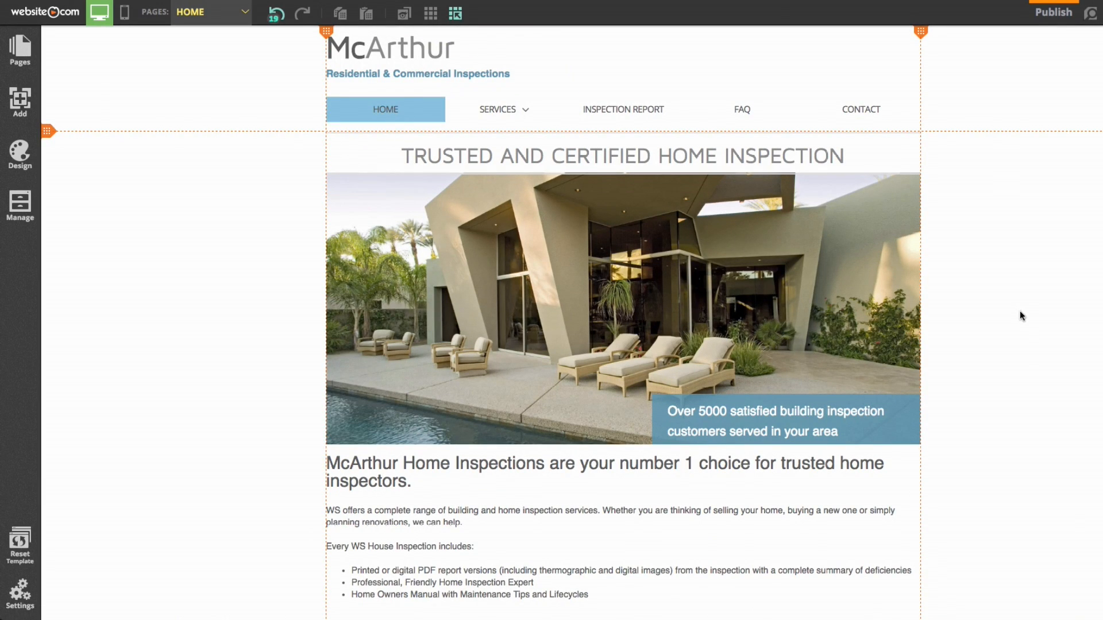
pyautogui.click(19, 103)
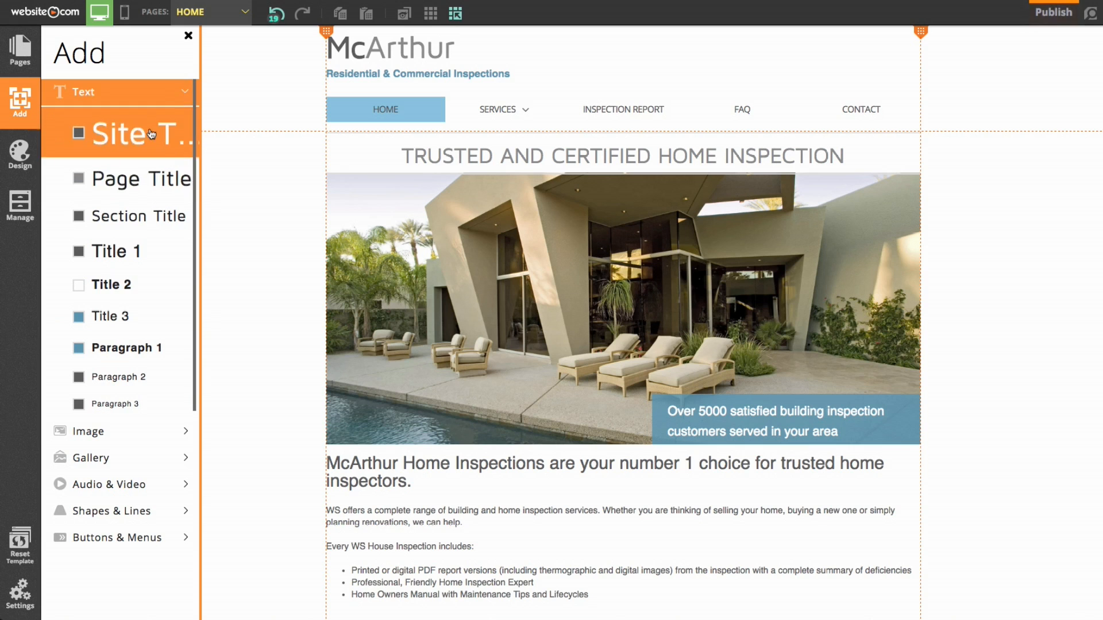
pyautogui.click(232, 274)
pyautogui.click(233, 273)
pyautogui.scroll(1, 232, 274)
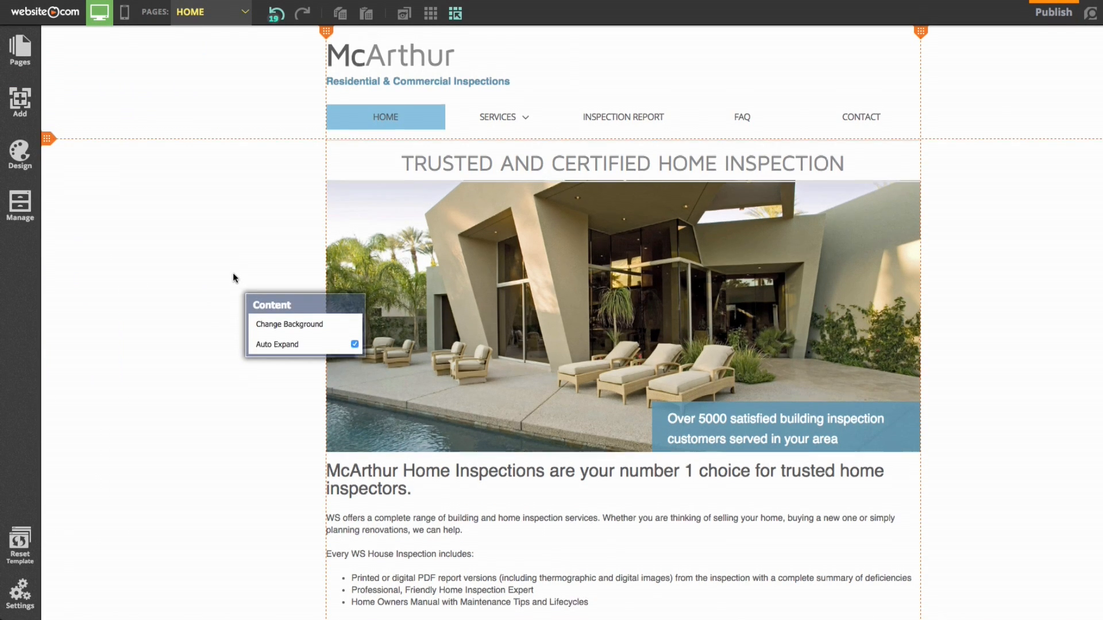
pyautogui.scroll(-2, 233, 273)
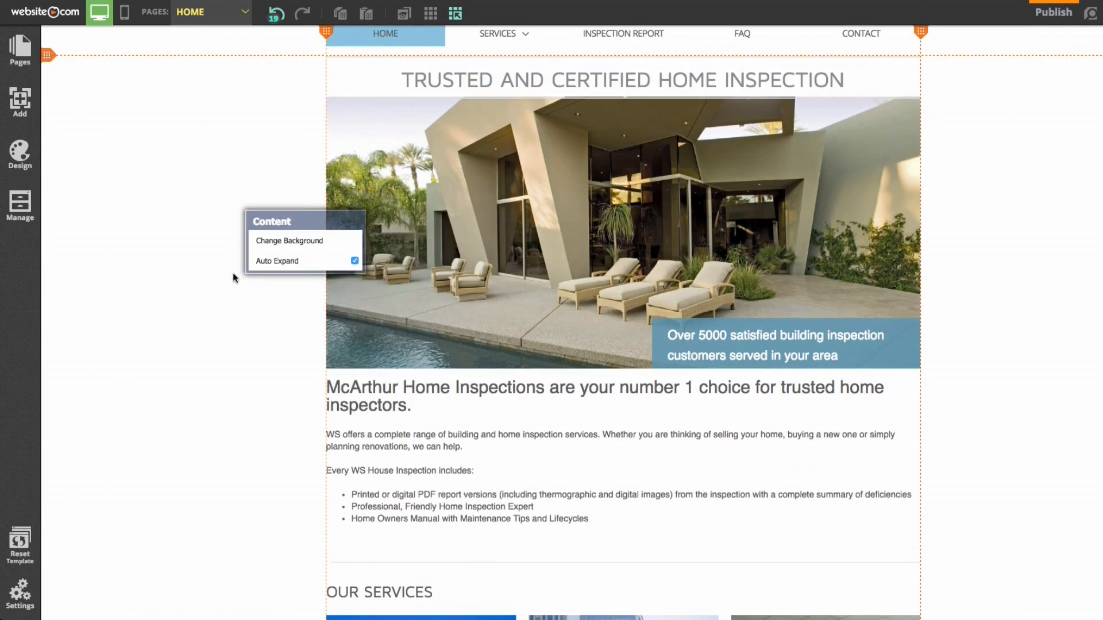
# Finish and save the McArthur heading's text, then bring up the site's pages list
pyautogui.click(377, 395)
pyautogui.click(439, 437)
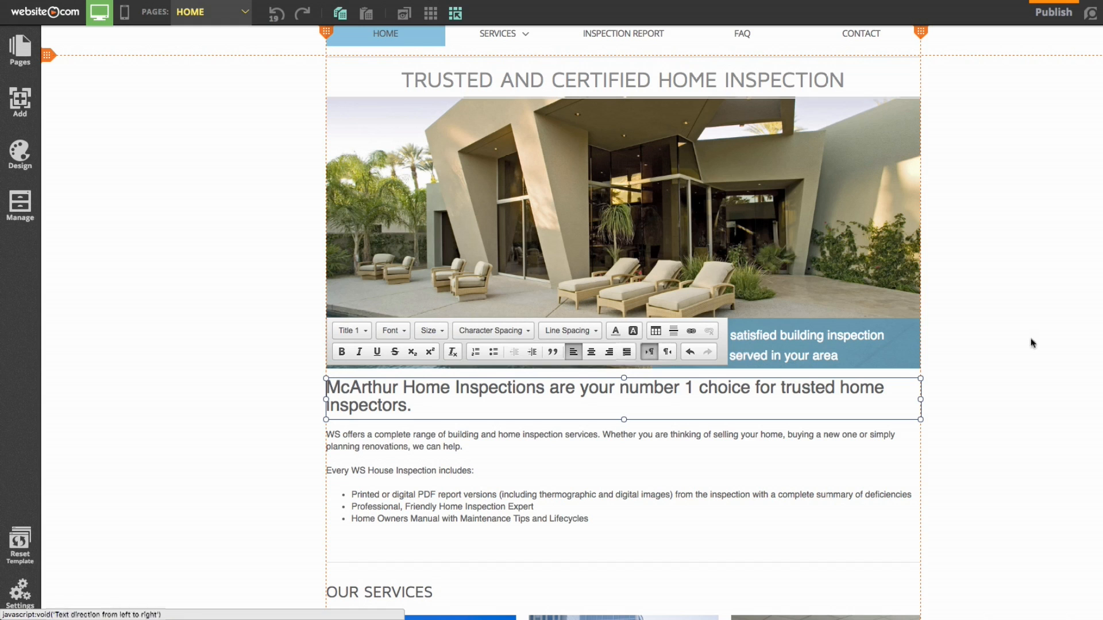
pyautogui.click(1091, 329)
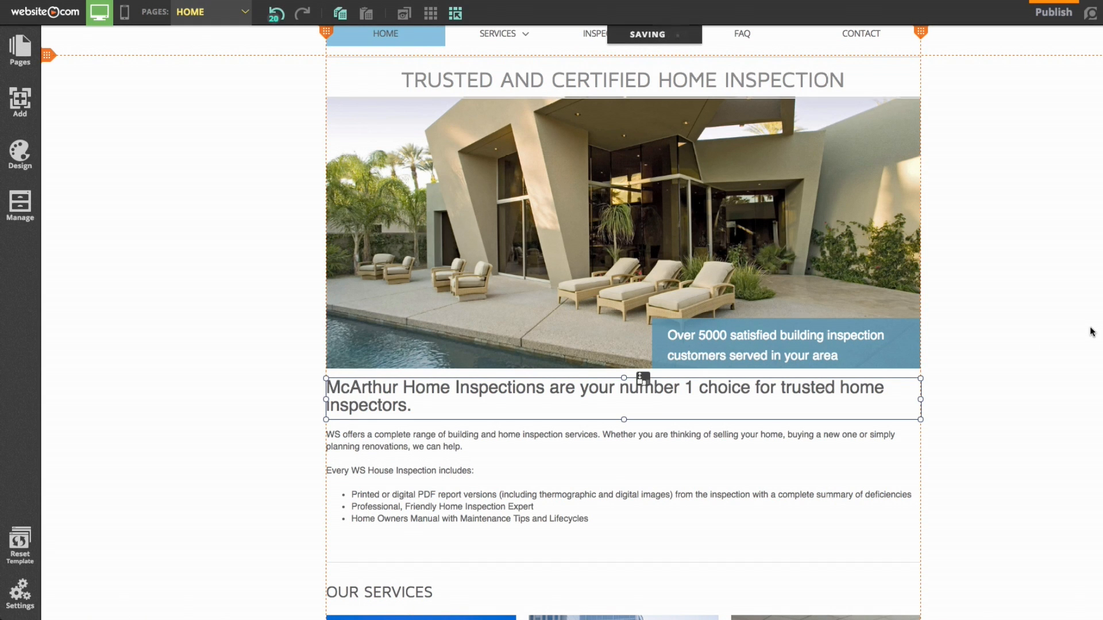
pyautogui.scroll(2, 1092, 331)
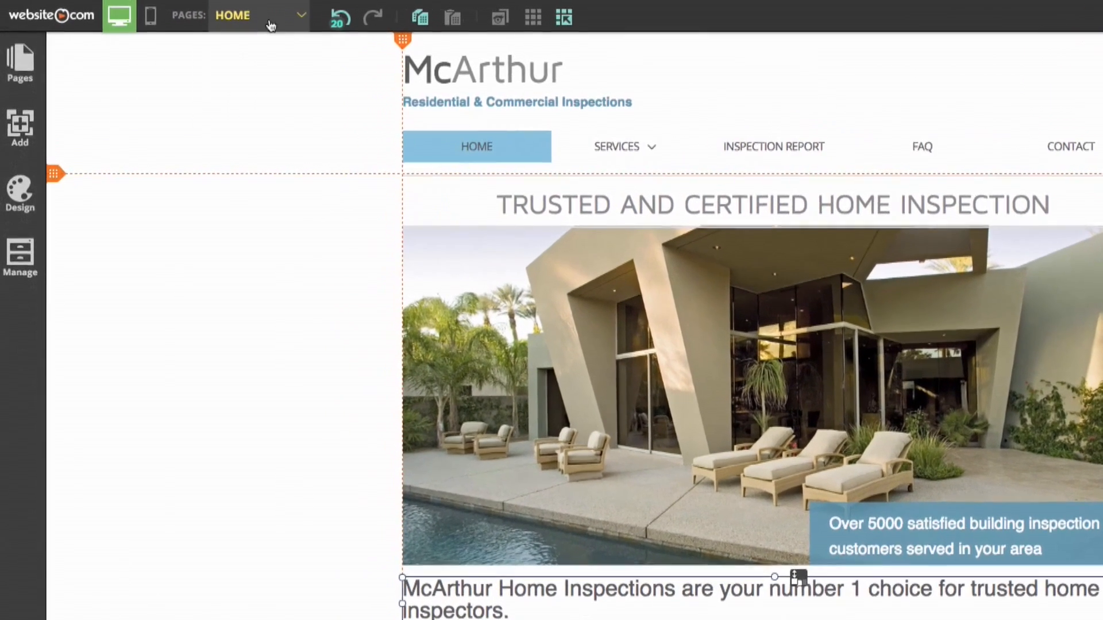
pyautogui.click(220, 18)
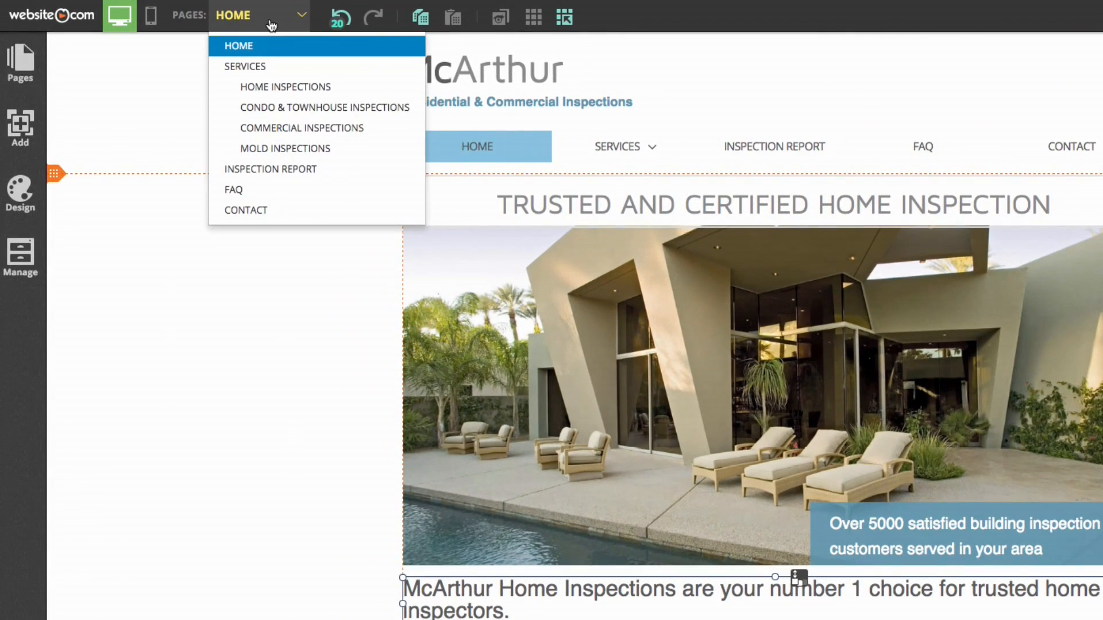
# Switch to the MOLD INSPECTIONS page and scroll down to its content
pyautogui.click(308, 151)
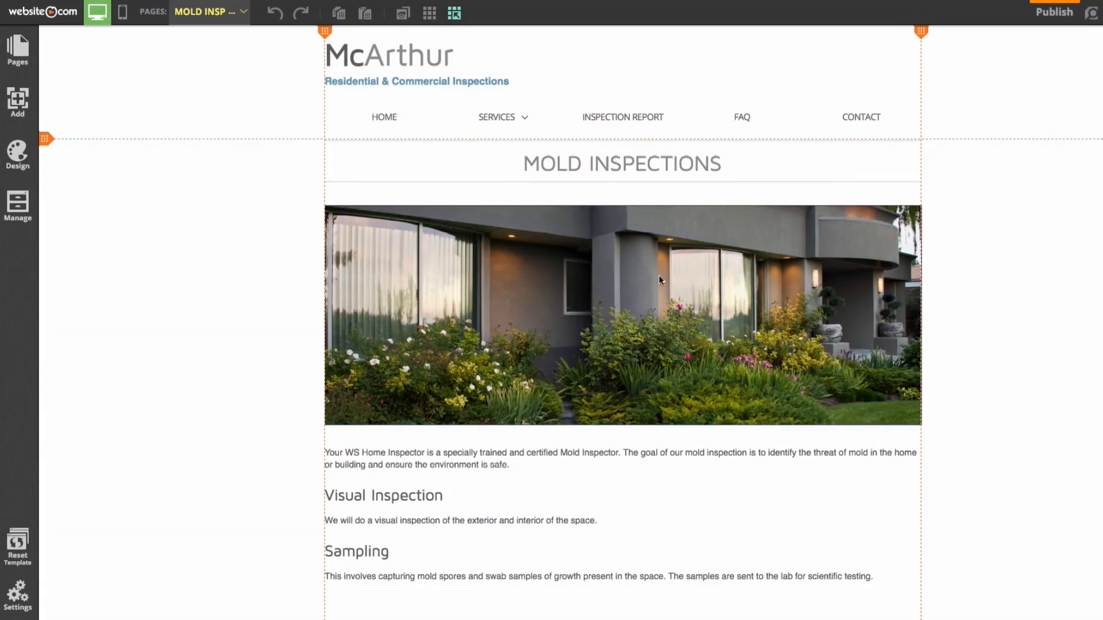
pyautogui.scroll(-2, 1009, 376)
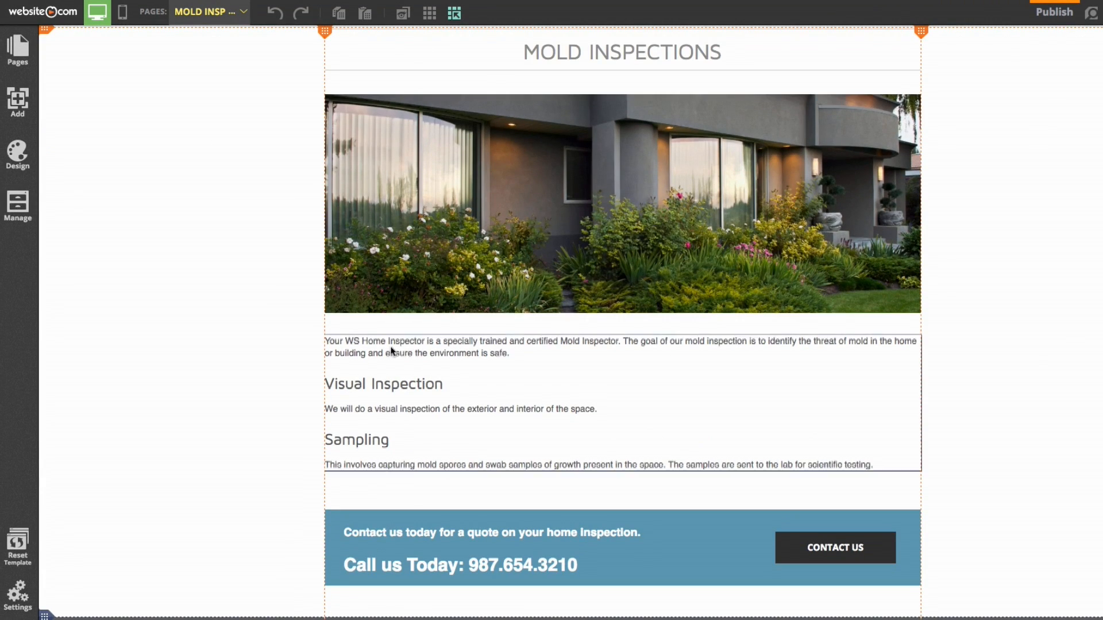
# Paste the McArthur trained-and-certified mould inspectors paragraph from TextEdit over the intro paragraph
pyautogui.click(496, 352)
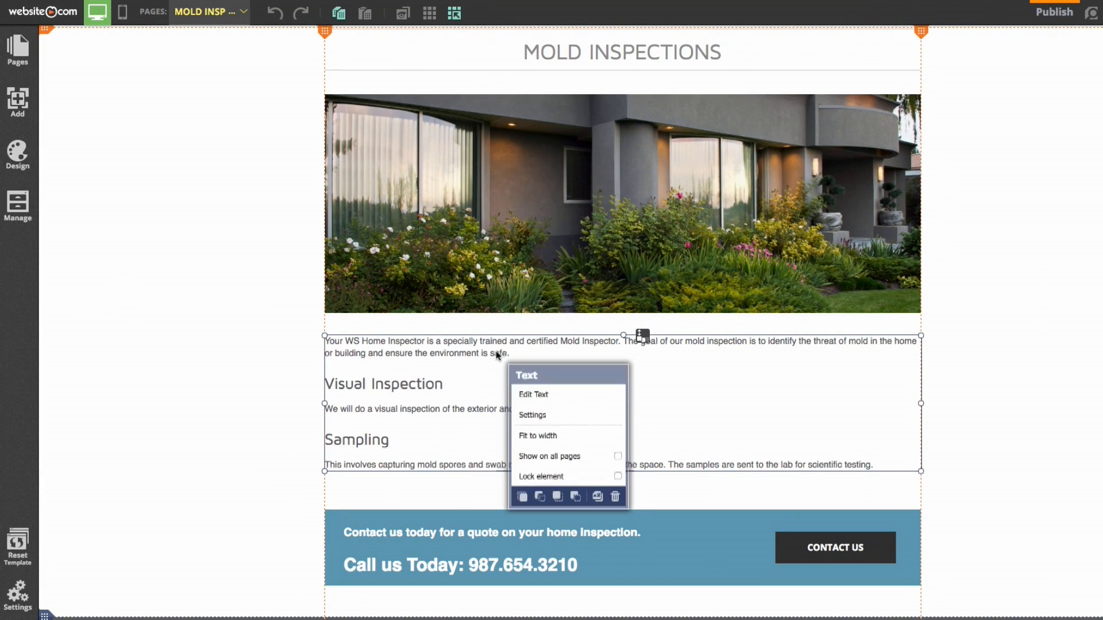
pyautogui.click(585, 394)
pyautogui.moveTo(517, 354); pyautogui.dragTo(262, 336)
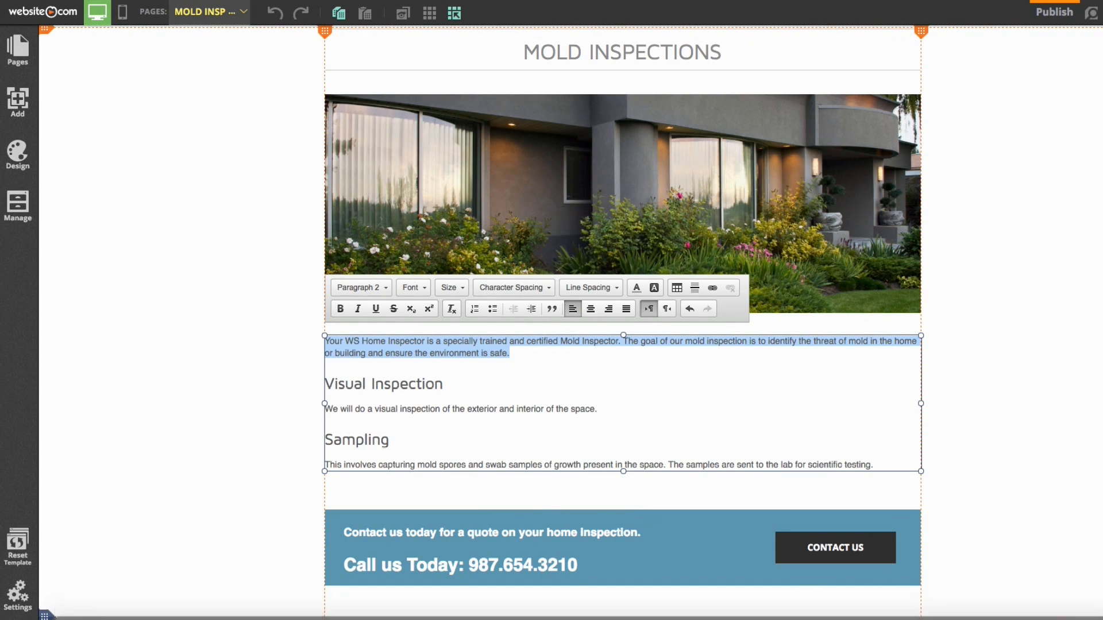
pyautogui.click(857, 605)
pyautogui.moveTo(916, 234); pyautogui.dragTo(736, 213)
pyautogui.press('super+c')
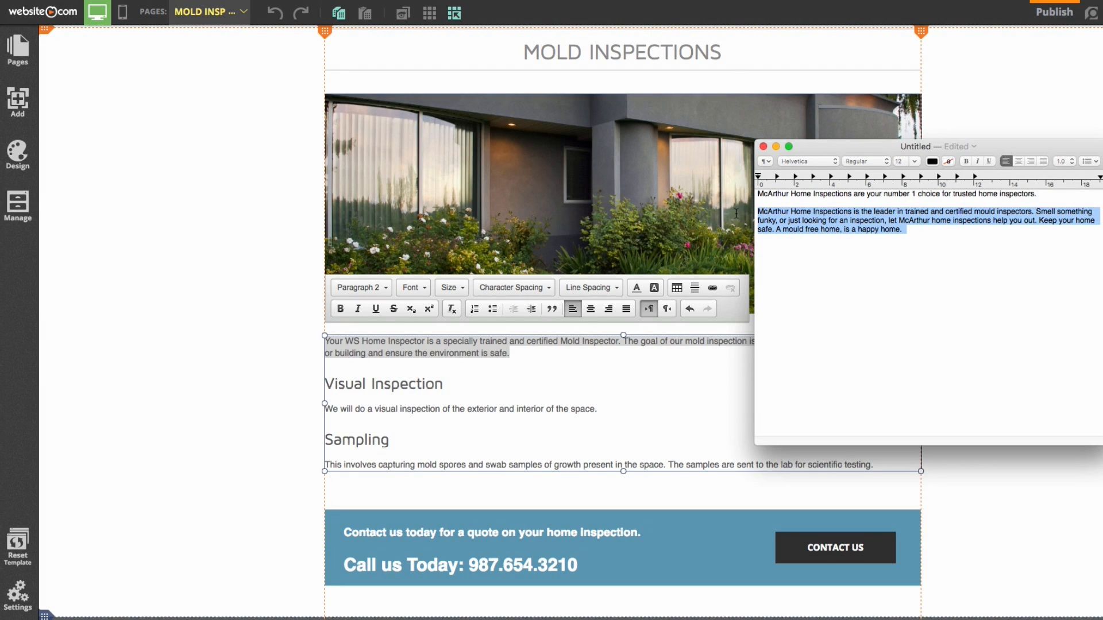
pyautogui.click(519, 363)
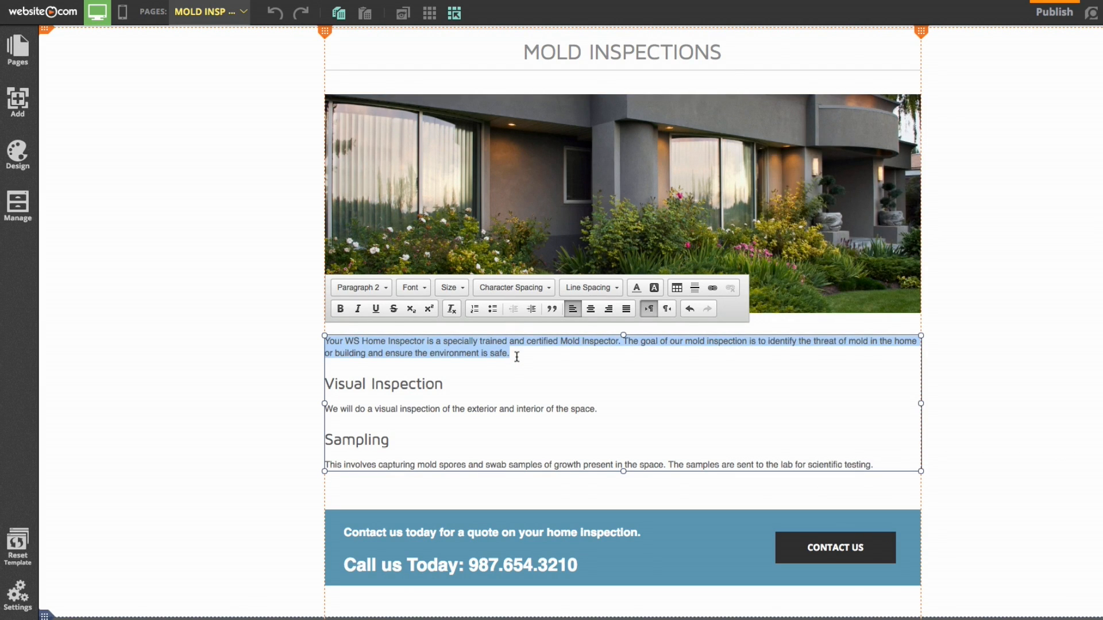
pyautogui.press('super+v')
pyautogui.click(1061, 266)
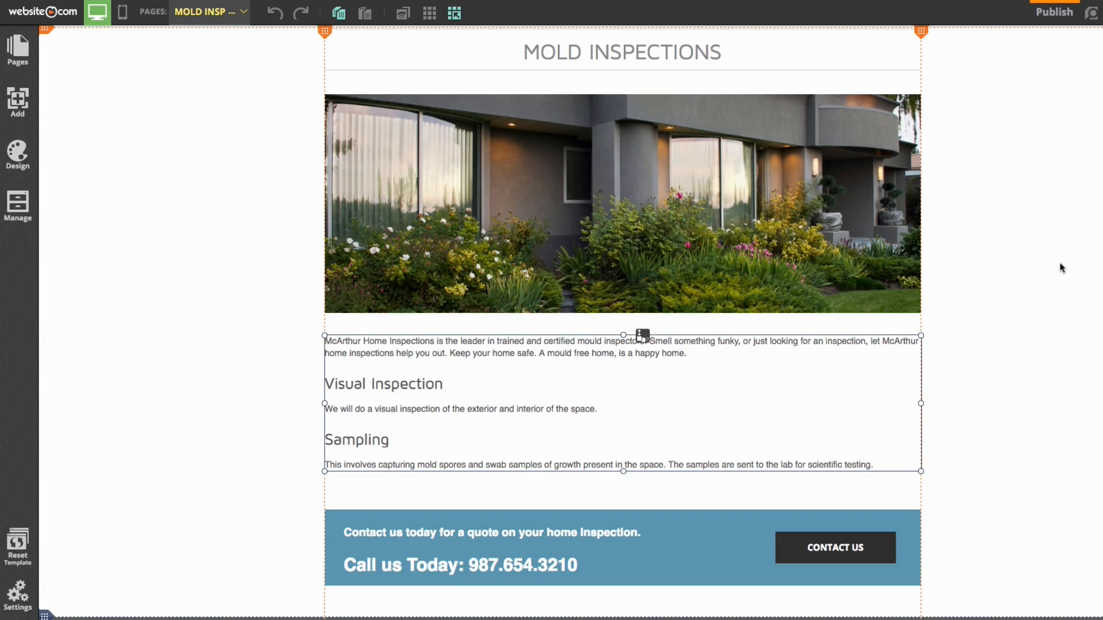
pyautogui.scroll(3, 1061, 267)
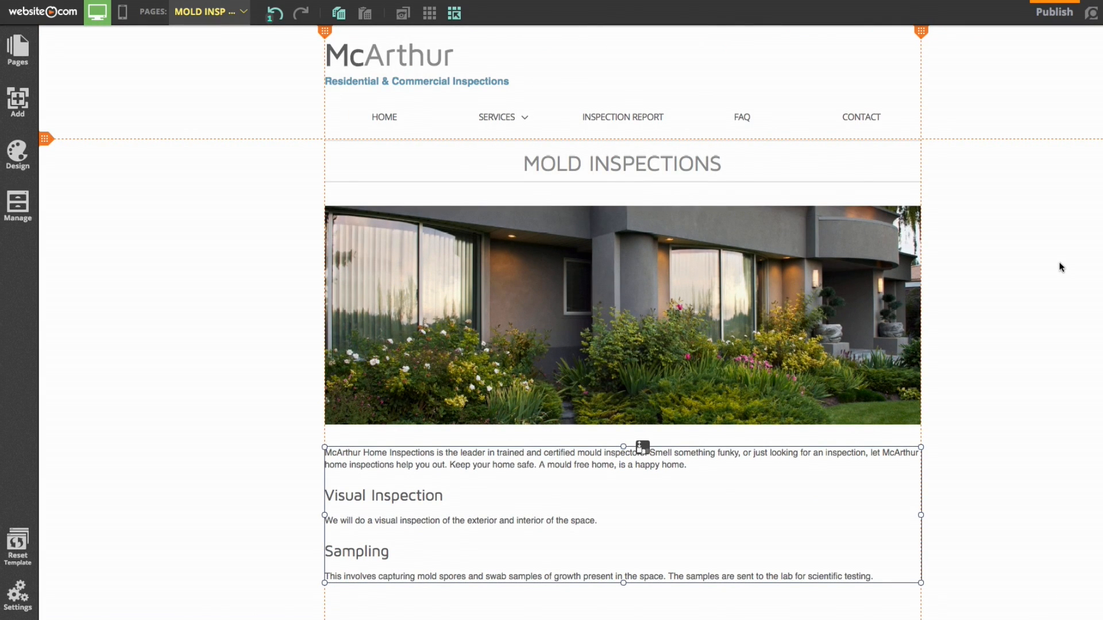
# On the Contact page, pick a Google Map element from the Google Apps elements
pyautogui.click(218, 16)
pyautogui.click(220, 170)
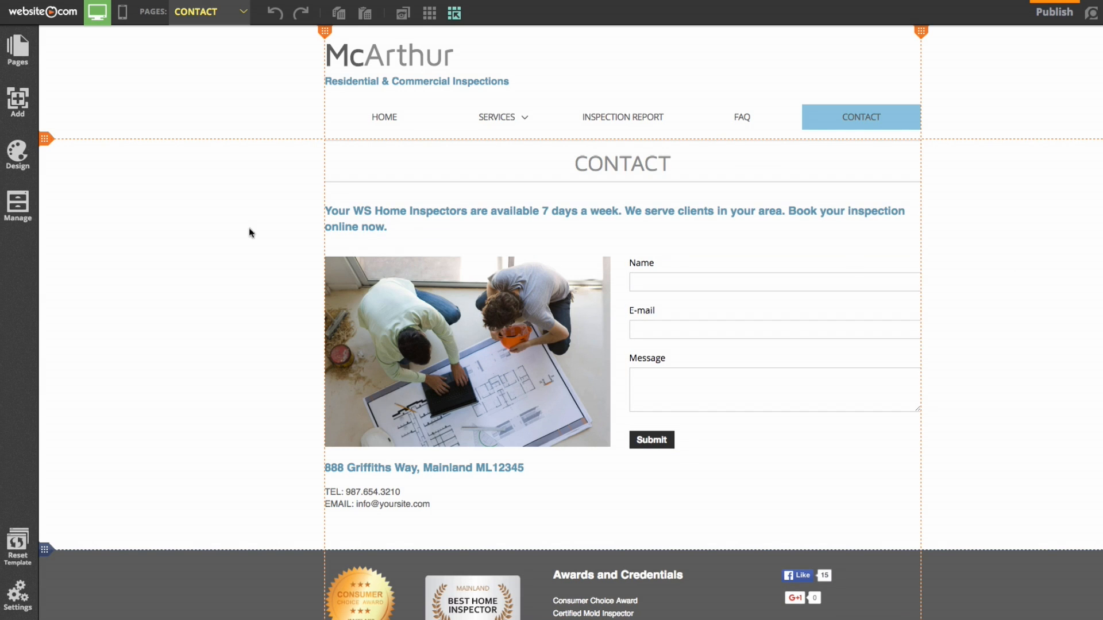
pyautogui.click(15, 111)
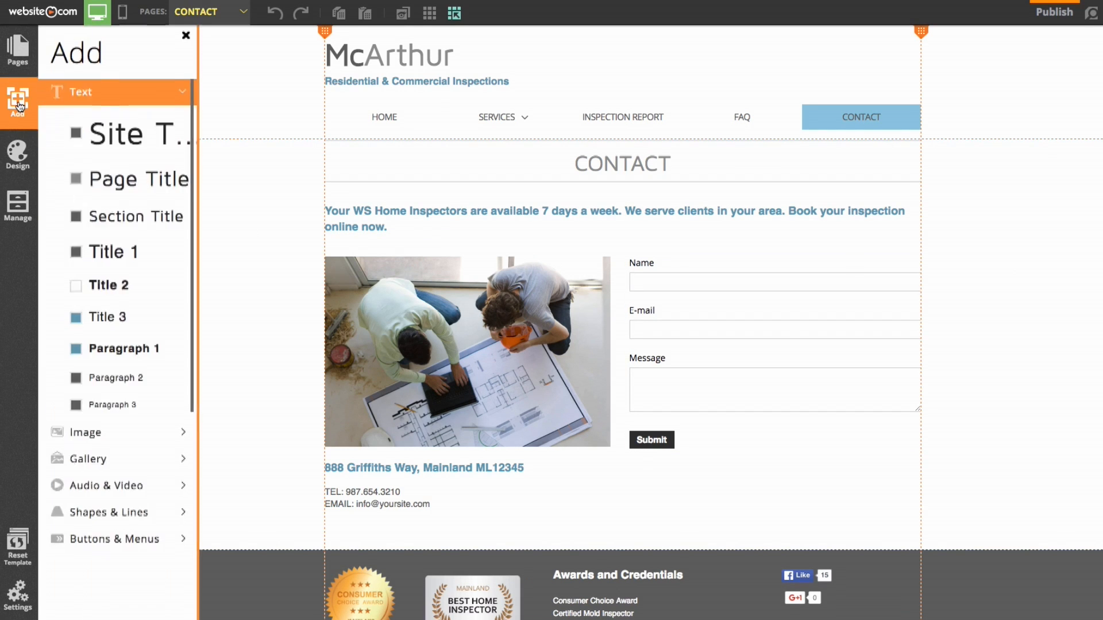
pyautogui.click(130, 99)
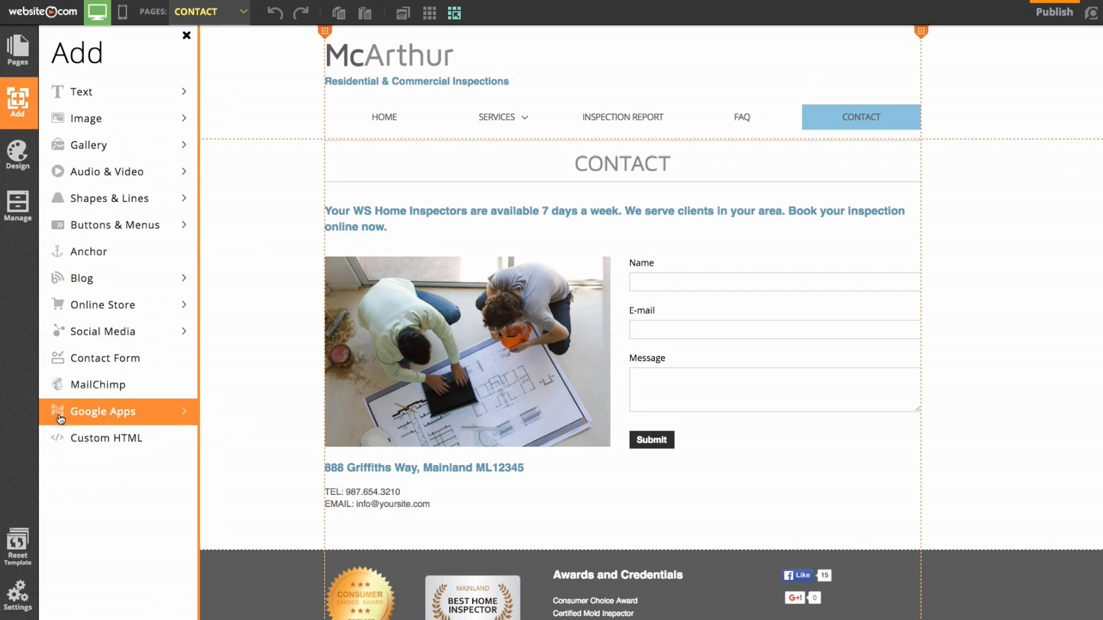
pyautogui.click(162, 419)
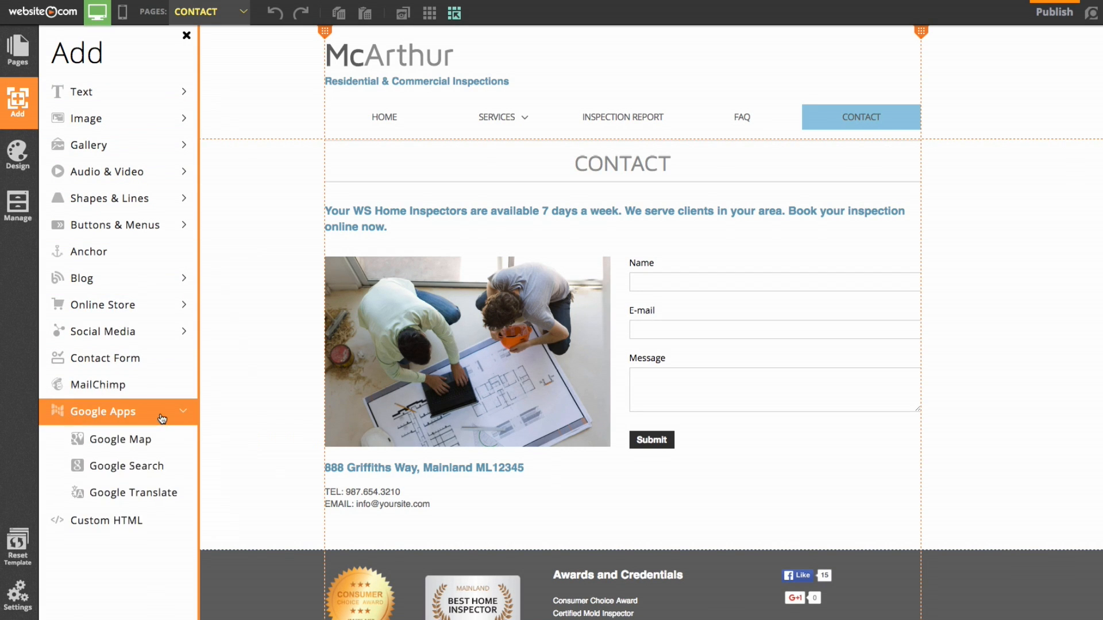
pyautogui.click(120, 440)
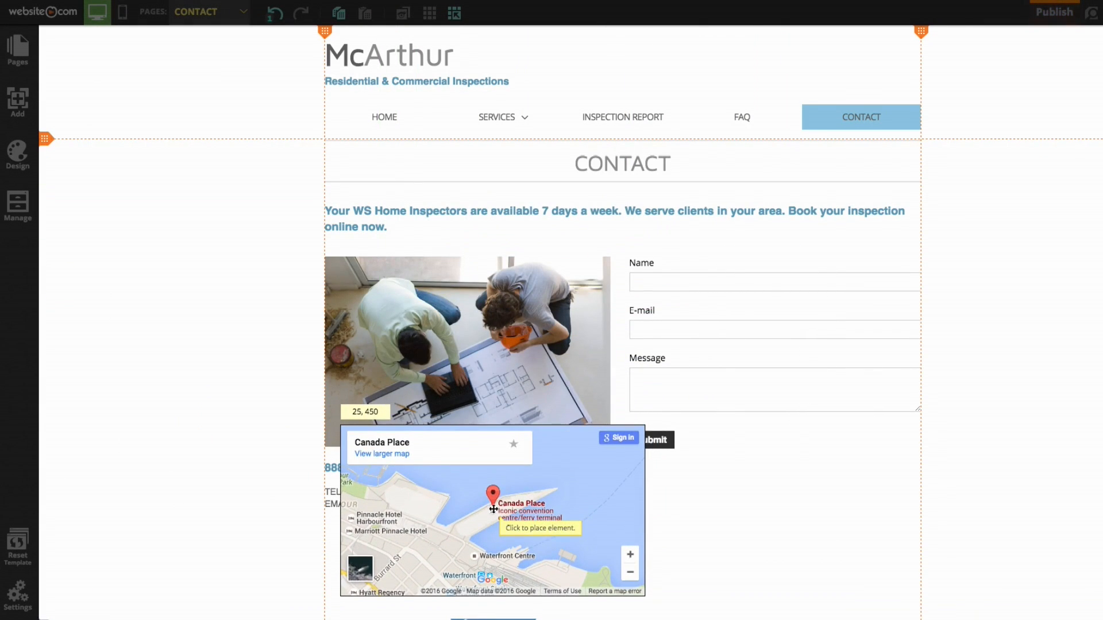
# Place the Google Map below the contact details and select it
pyautogui.scroll(-3, 491, 460)
pyautogui.scroll(-2, 490, 485)
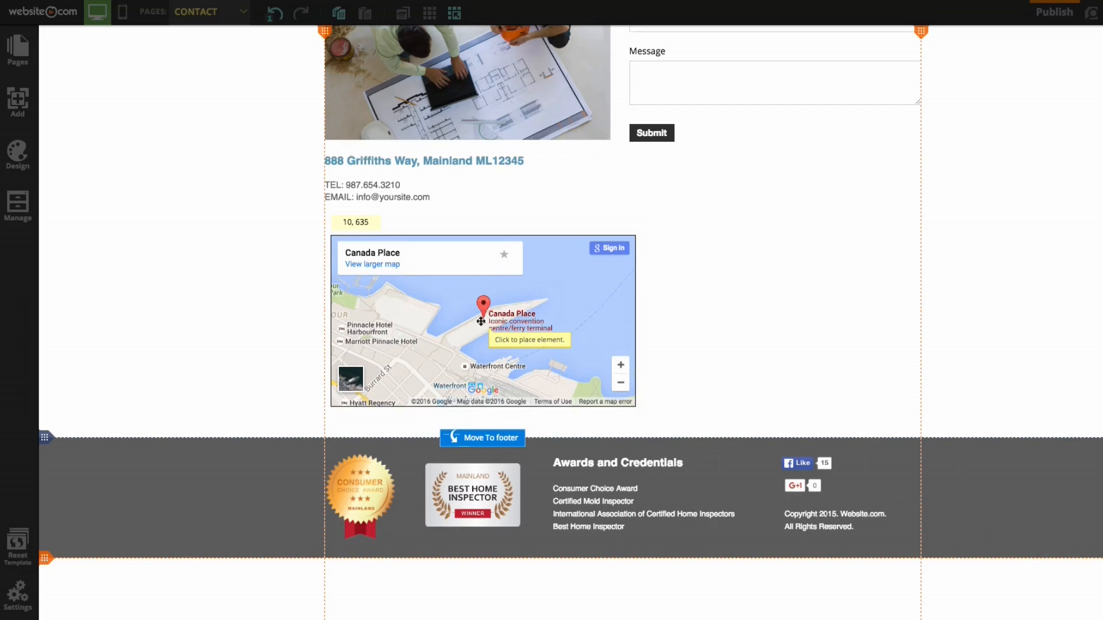
pyautogui.click(478, 322)
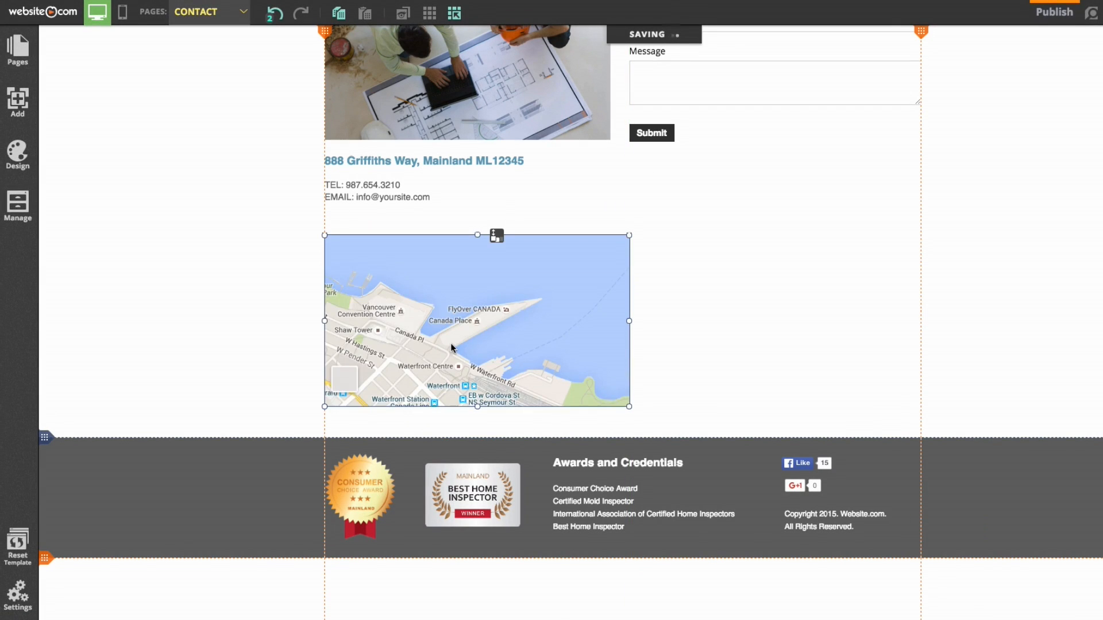
pyautogui.click(17, 103)
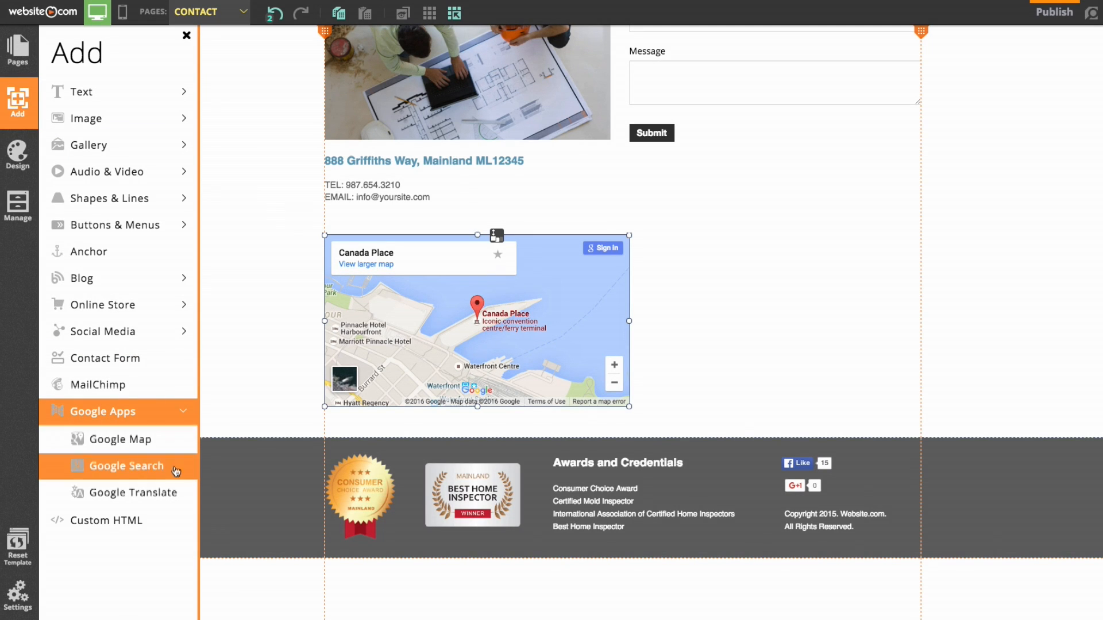
pyautogui.click(140, 413)
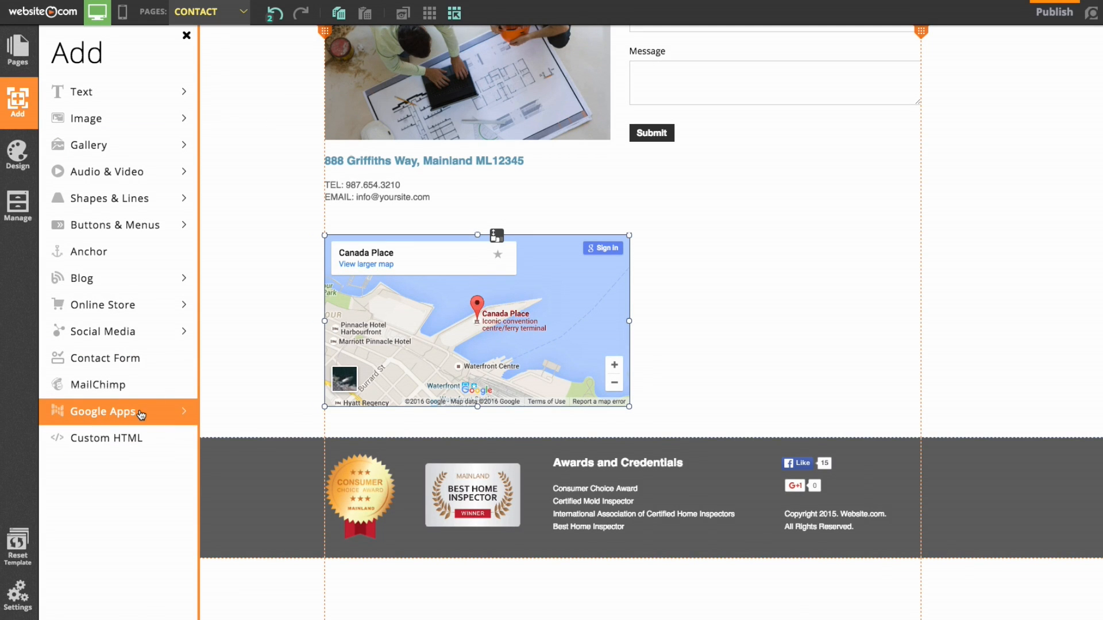
pyautogui.click(256, 300)
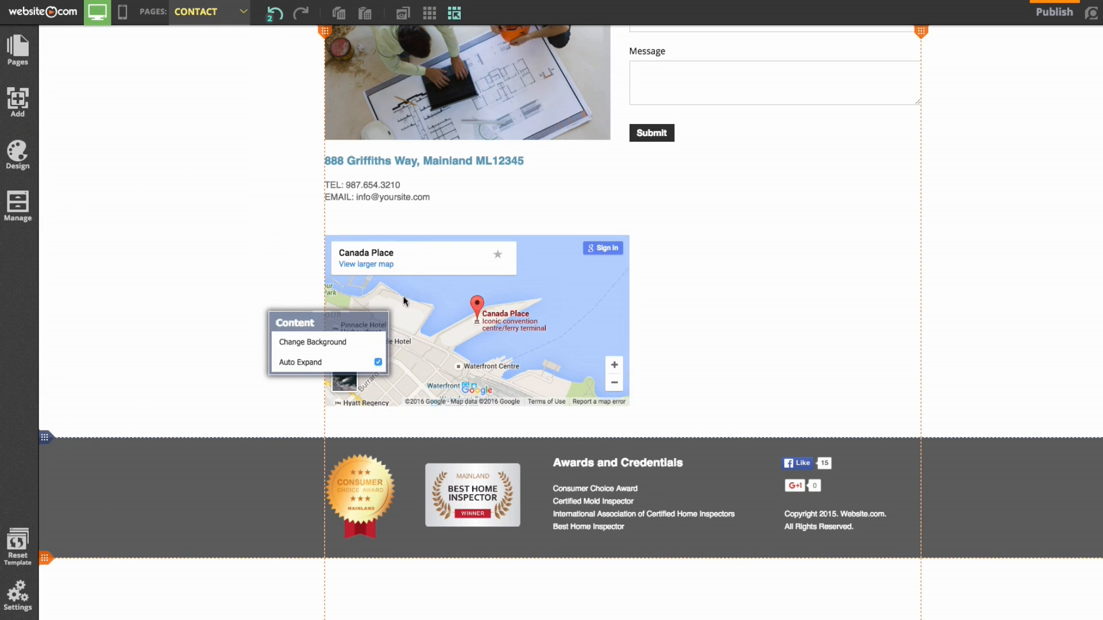
pyautogui.click(513, 305)
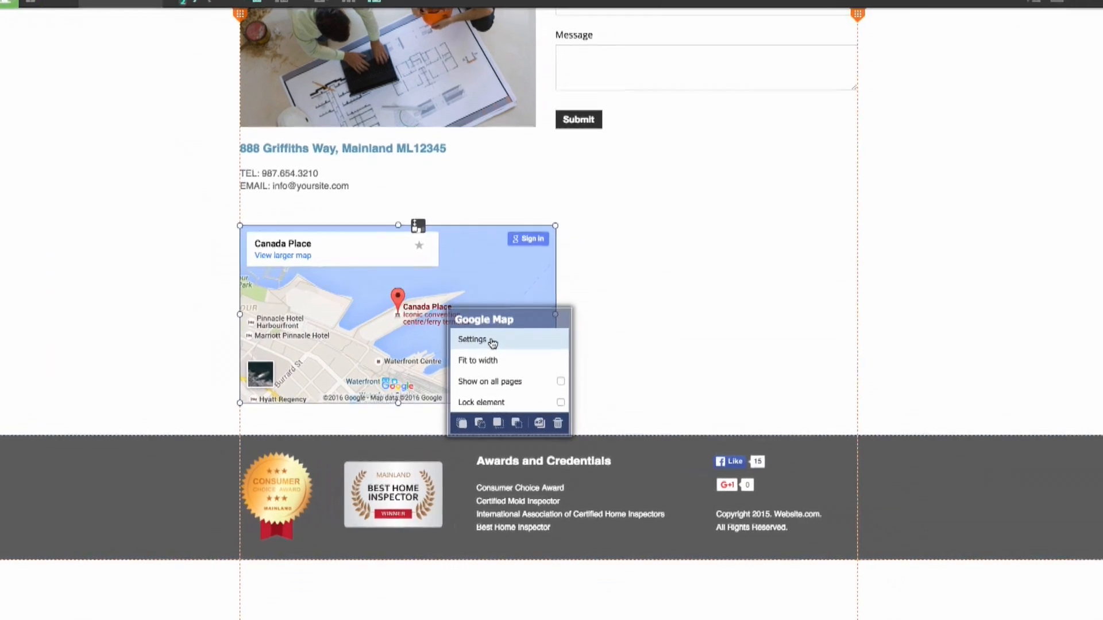
pyautogui.click(571, 276)
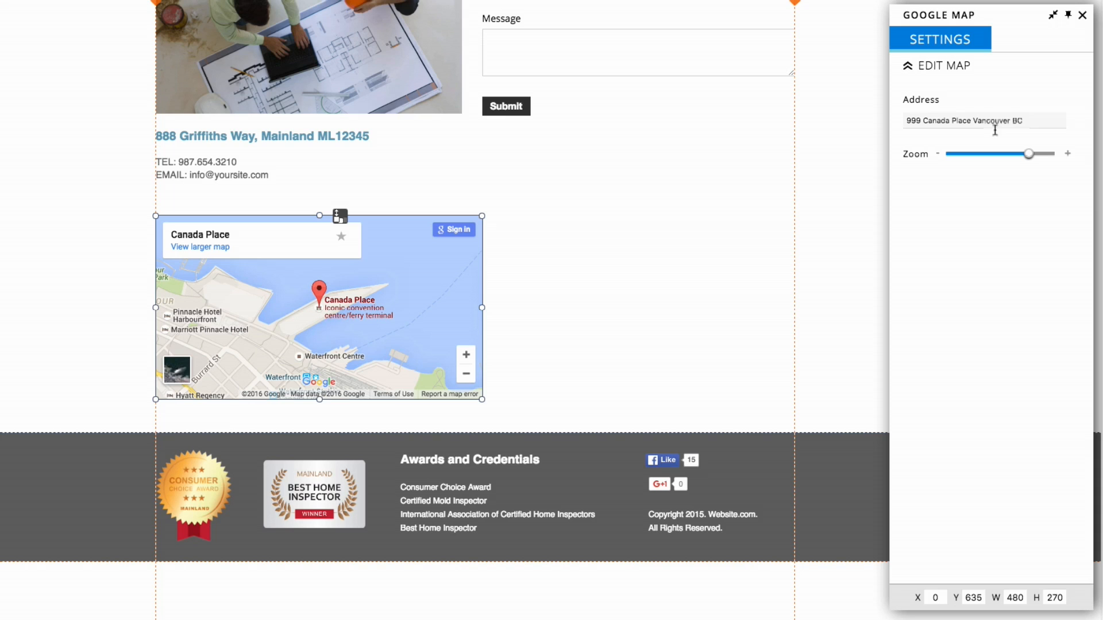
pyautogui.moveTo(1040, 119); pyautogui.dragTo(856, 123)
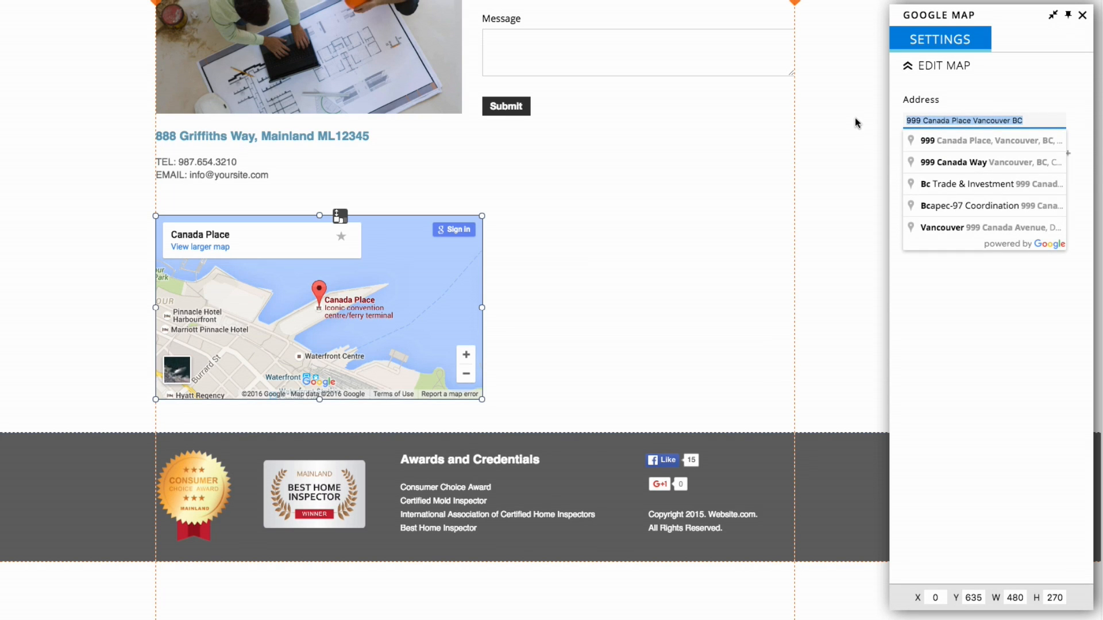
pyautogui.press('BackSpace')
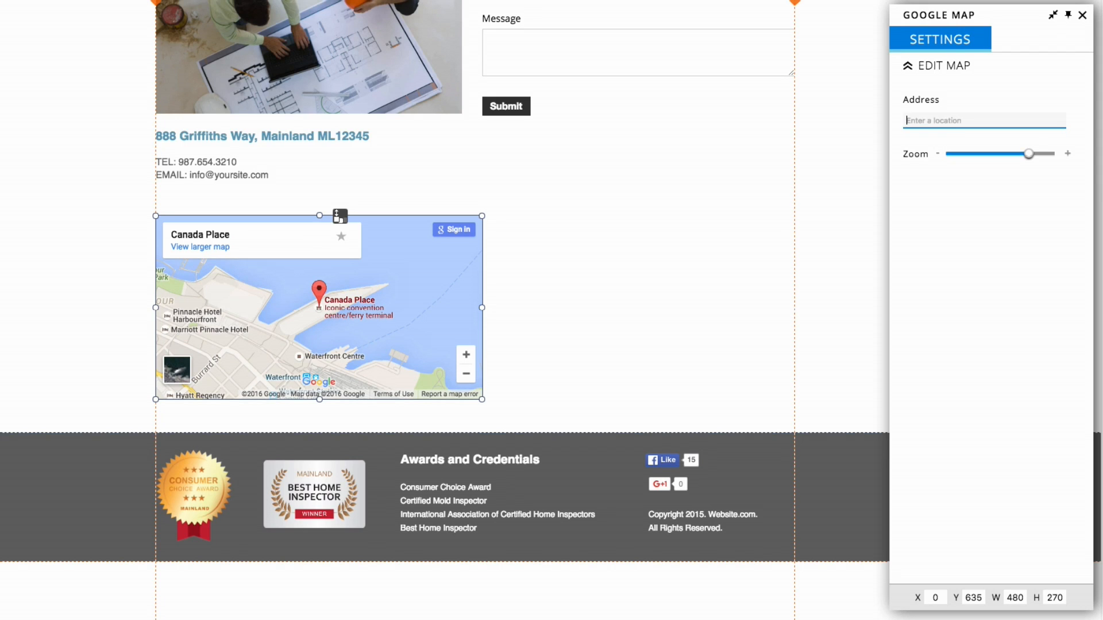
pyautogui.write('3602')
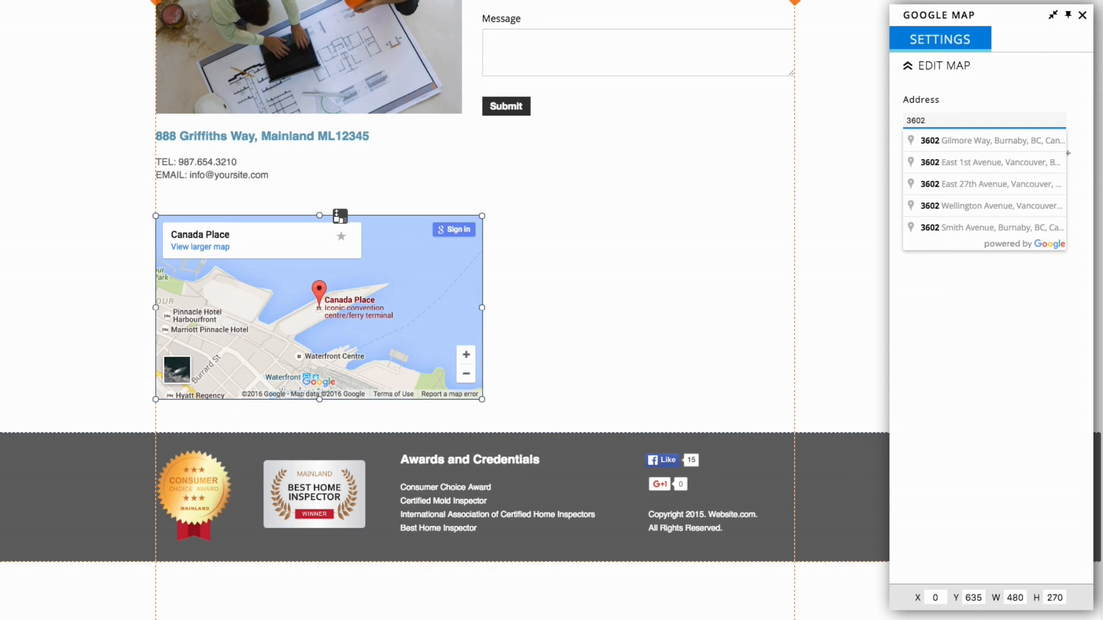
pyautogui.click(993, 140)
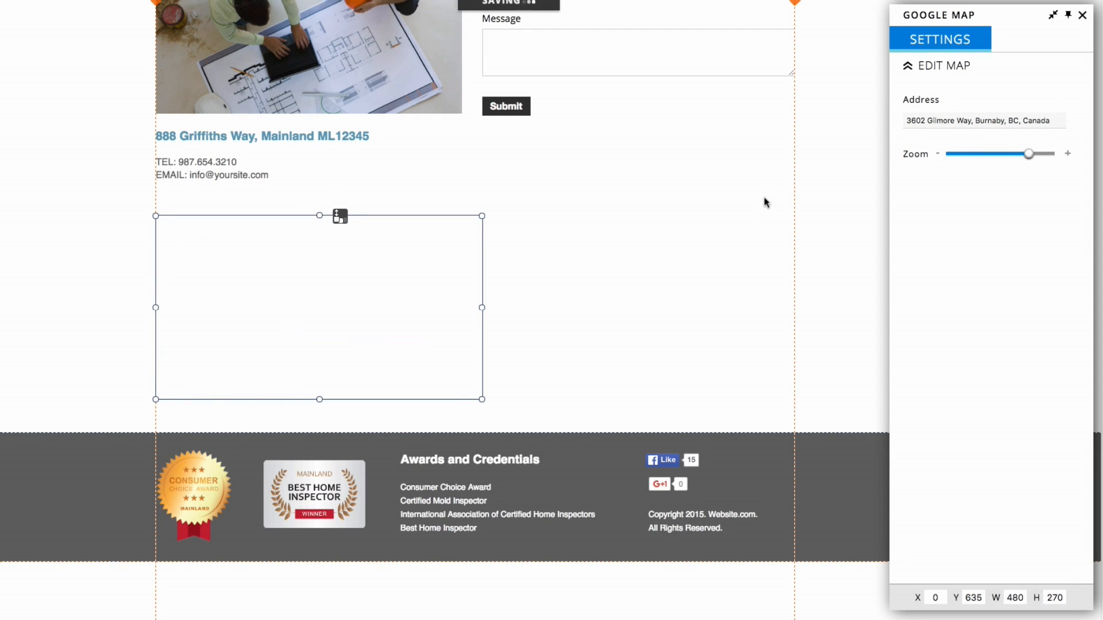
pyautogui.click(60, 184)
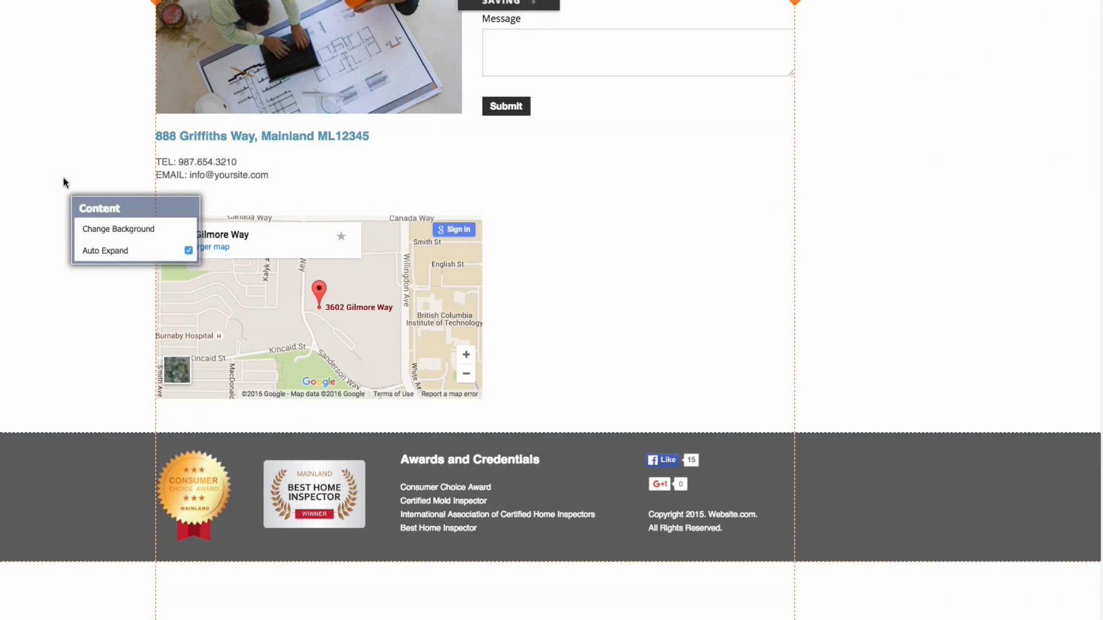
pyautogui.scroll(6, 429, 337)
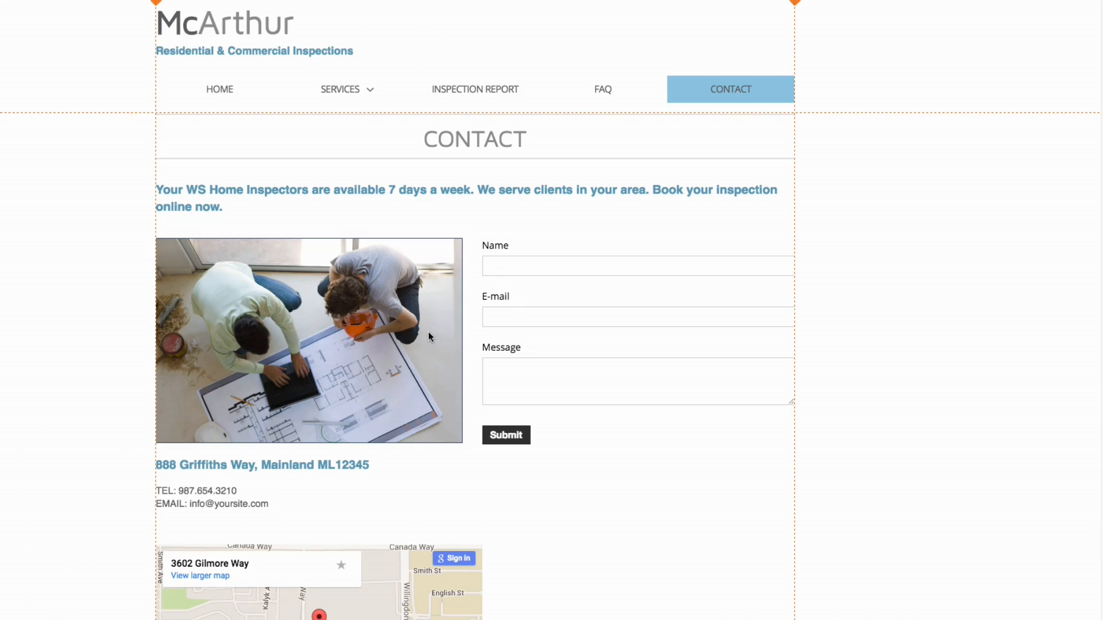
# Replace the contact photo with the stone-and-wood house from Stock Images > Architecture
pyautogui.click(304, 353)
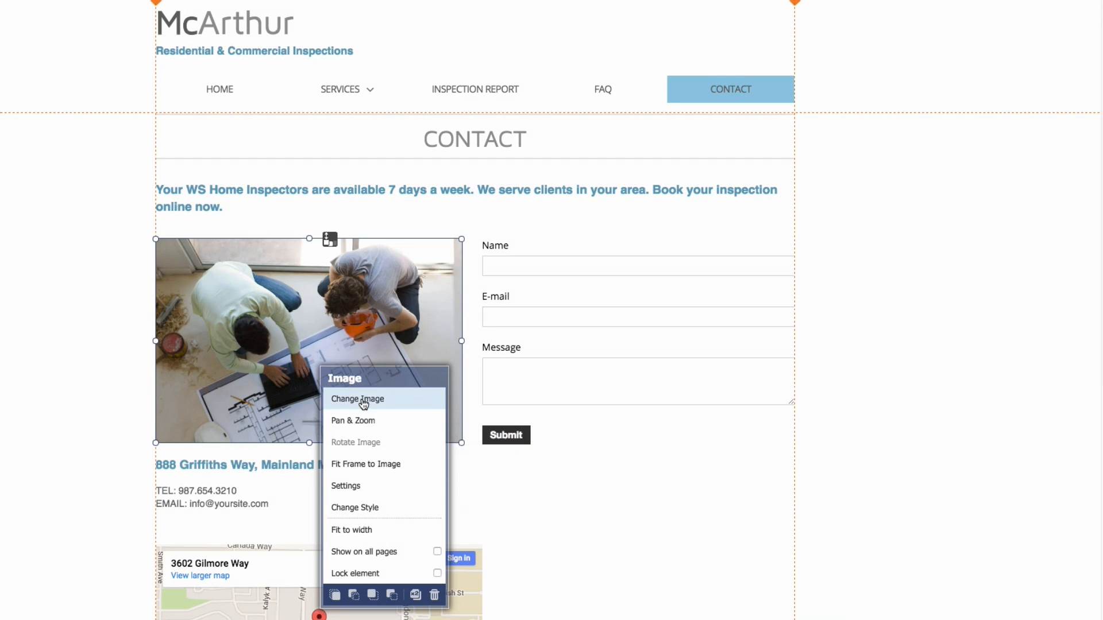
pyautogui.click(384, 399)
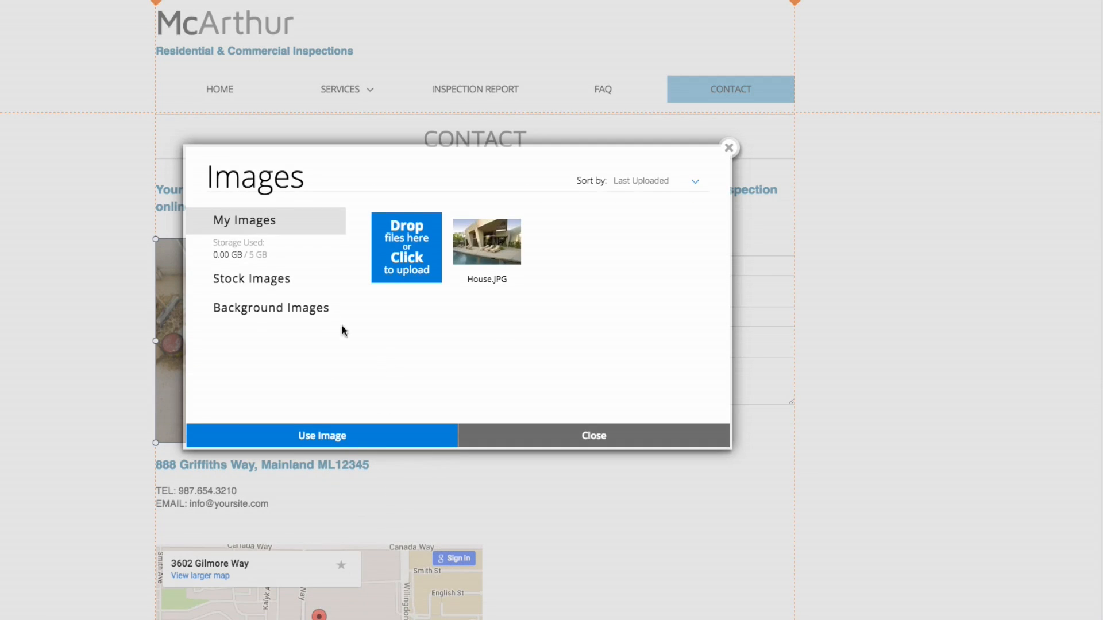
pyautogui.click(253, 286)
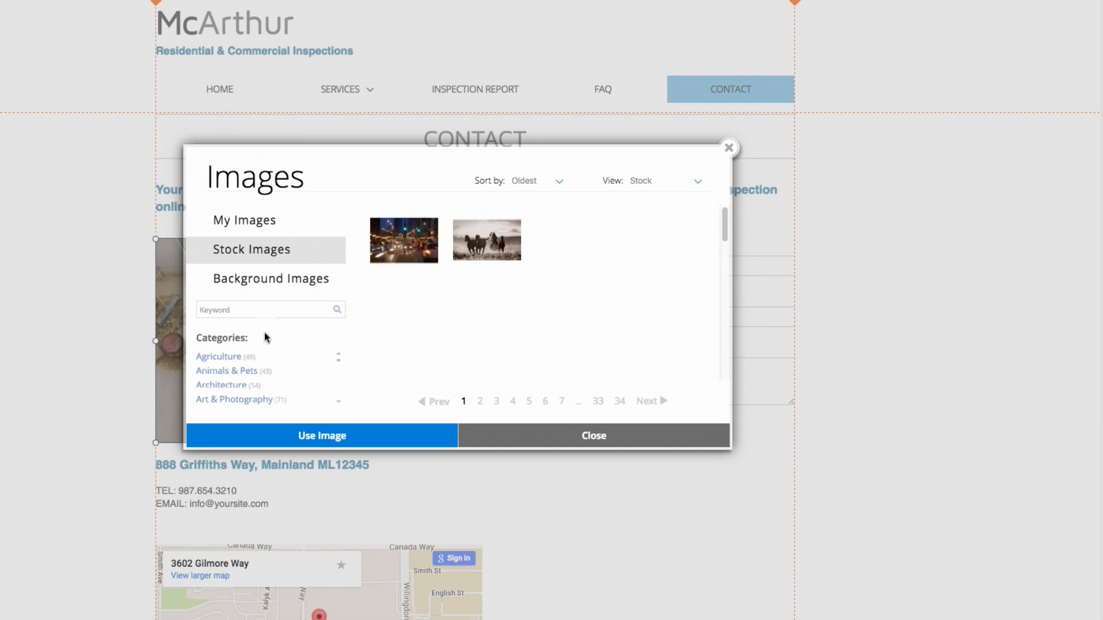
pyautogui.click(221, 385)
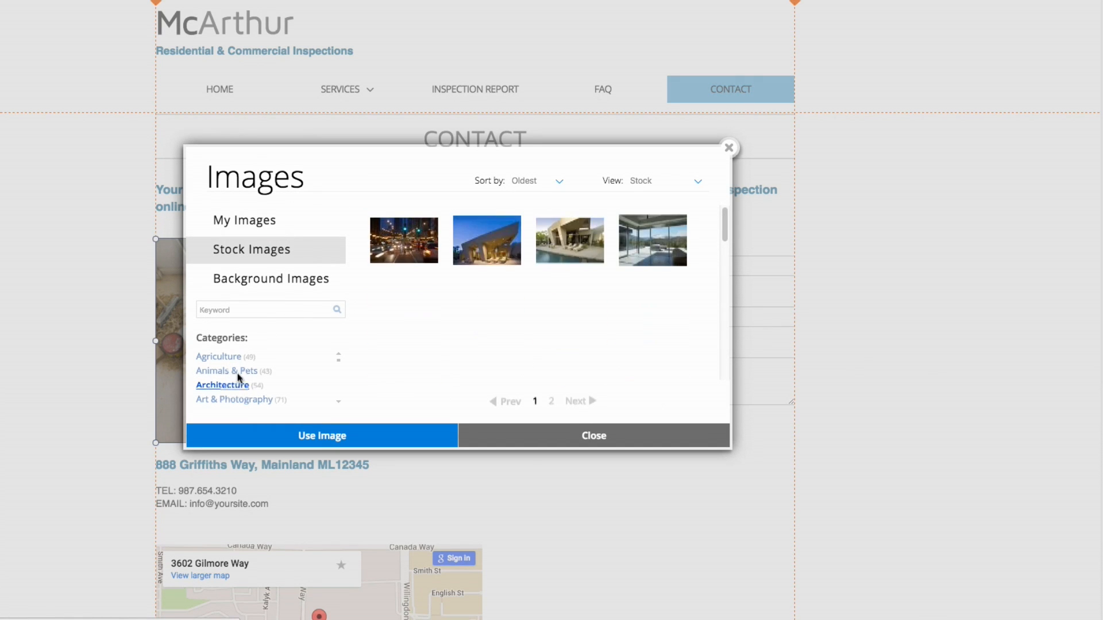
pyautogui.moveTo(628, 265)
pyautogui.scroll(-2, 565, 305)
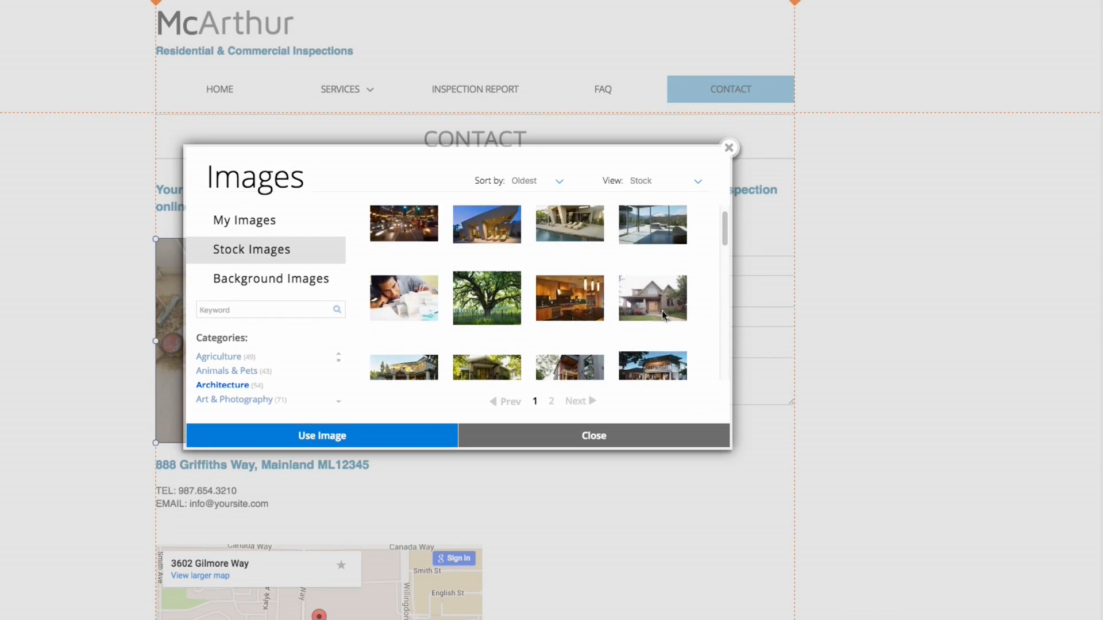
pyautogui.click(769, 309)
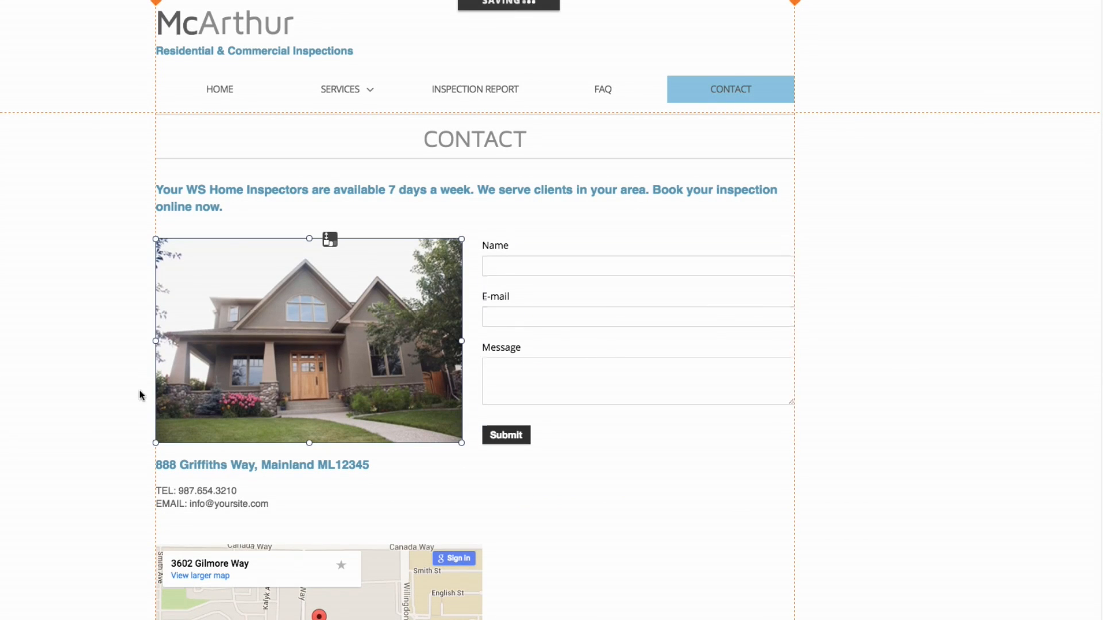
pyautogui.click(884, 259)
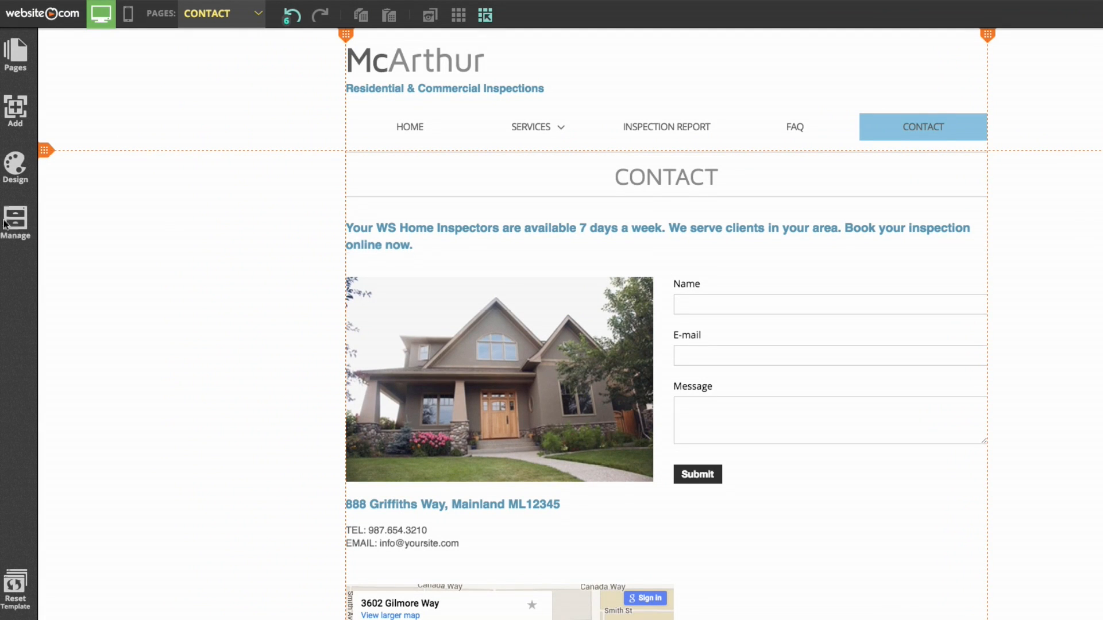
# Add a top-level page named GALLERY using the first Gallery-category photo-grid layout
pyautogui.click(20, 62)
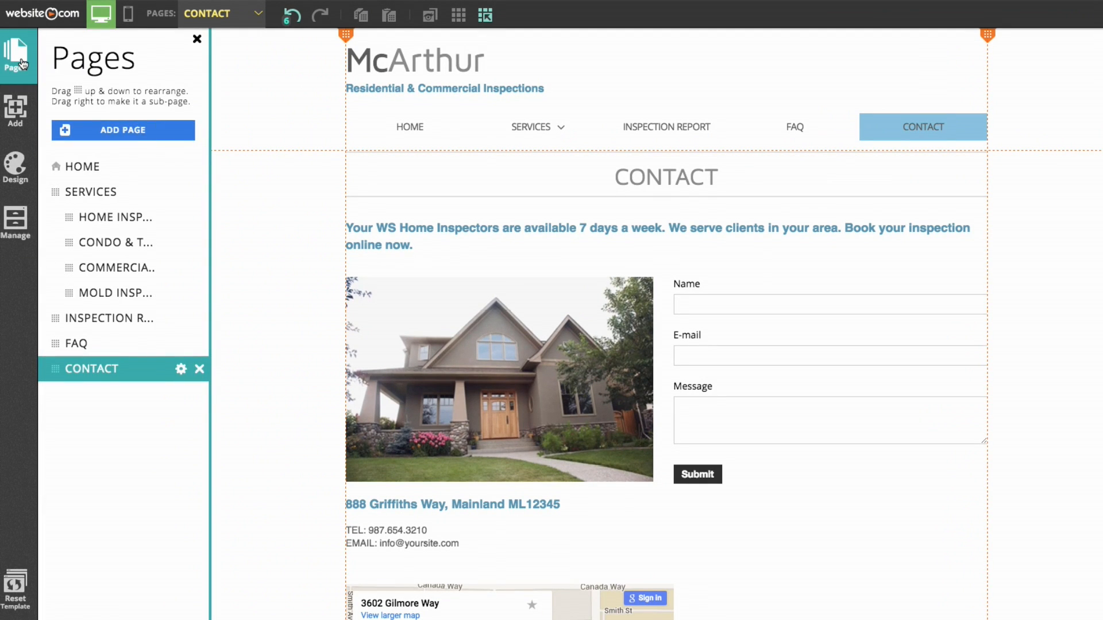
pyautogui.click(140, 137)
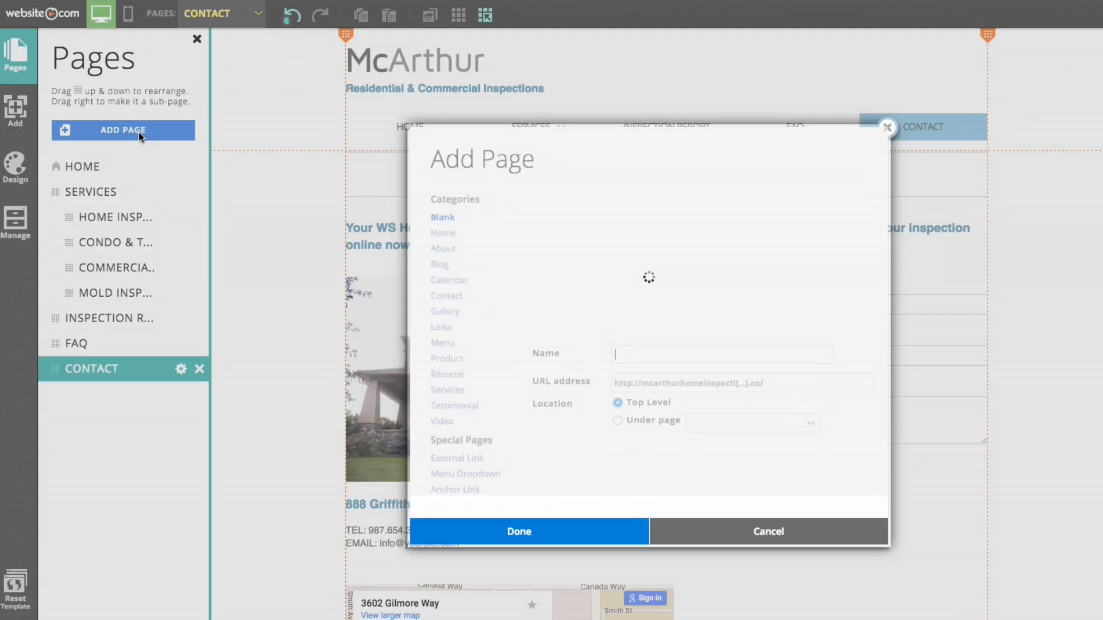
pyautogui.click(451, 313)
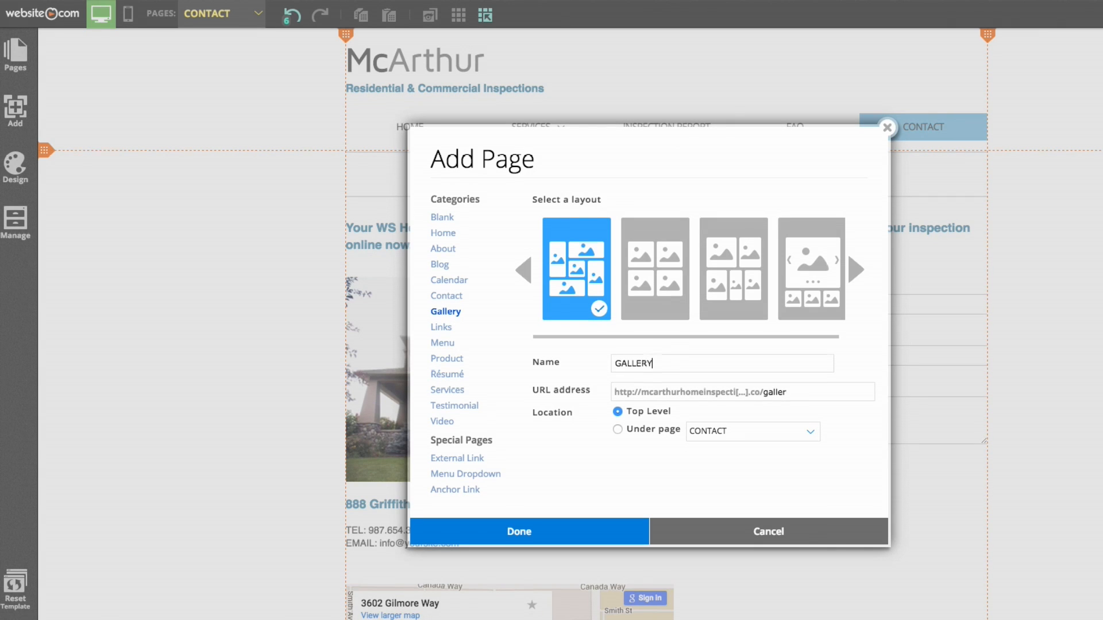
pyautogui.click(567, 534)
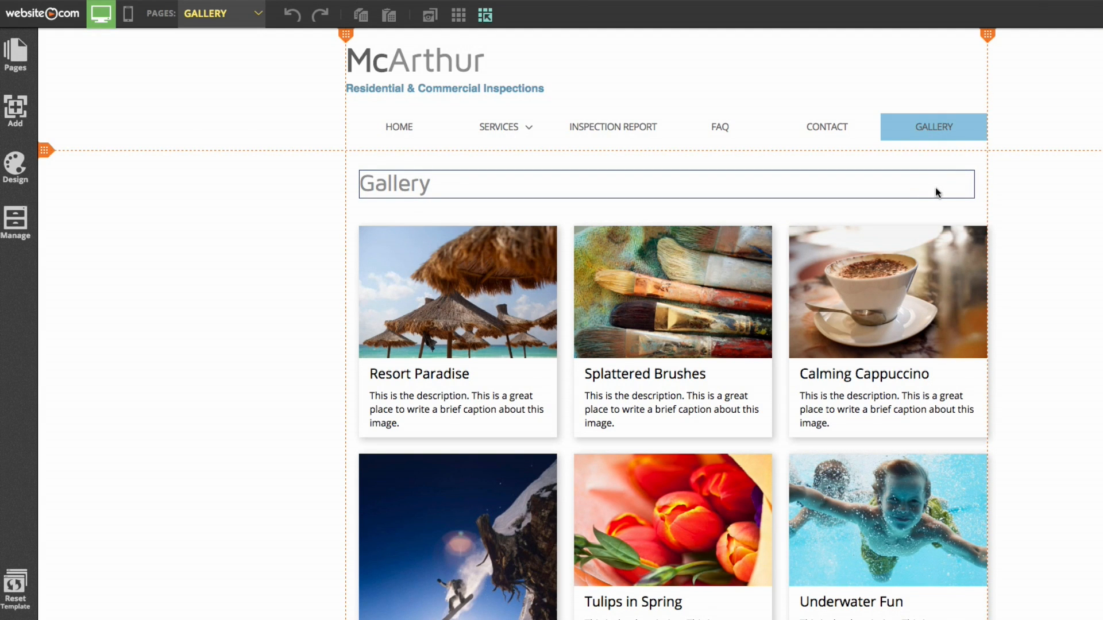
# On the Contact page, copy the CONTACT heading together with its divider lines
pyautogui.click(209, 16)
pyautogui.click(234, 181)
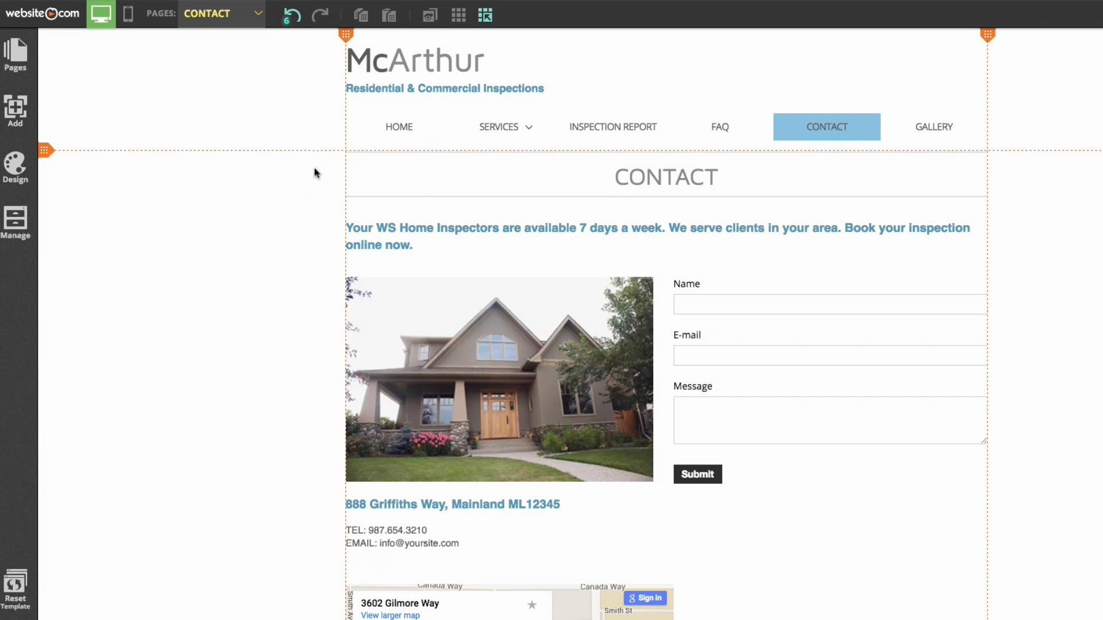
pyautogui.moveTo(316, 203); pyautogui.dragTo(449, 147)
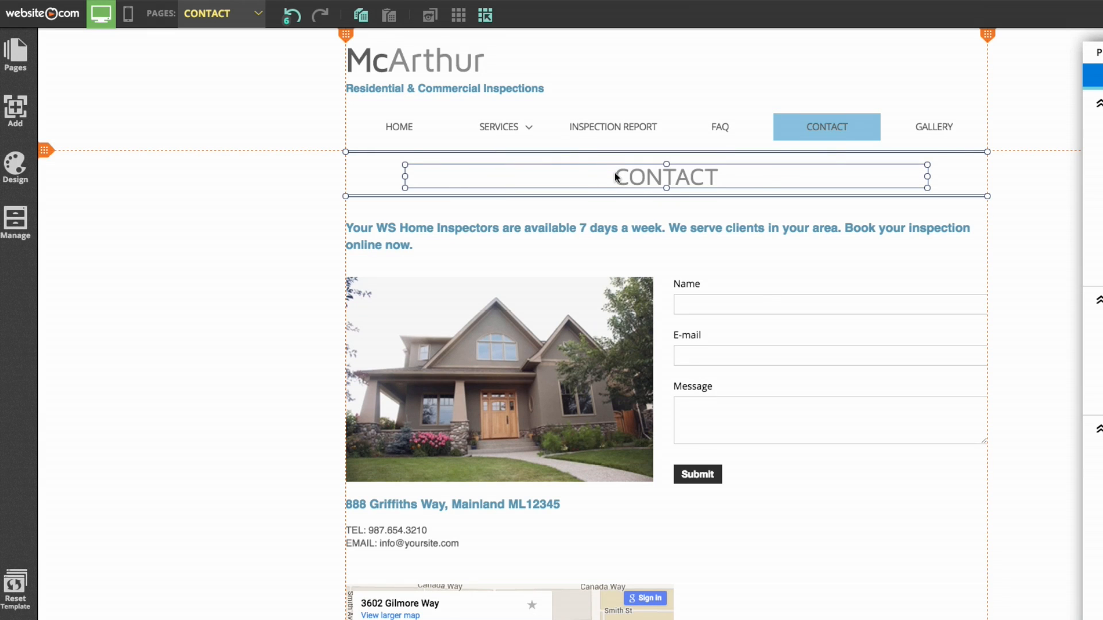
pyautogui.click(364, 22)
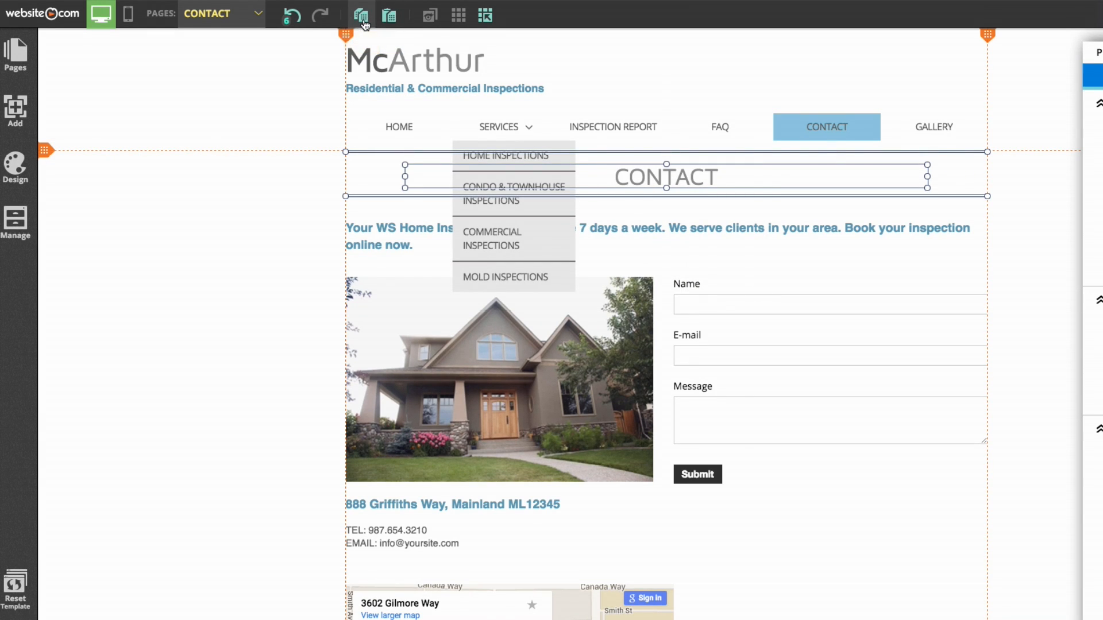
# On the Gallery page, replace the old heading with the pasted CONTACT heading under the navigation bar
pyautogui.click(238, 16)
pyautogui.click(256, 201)
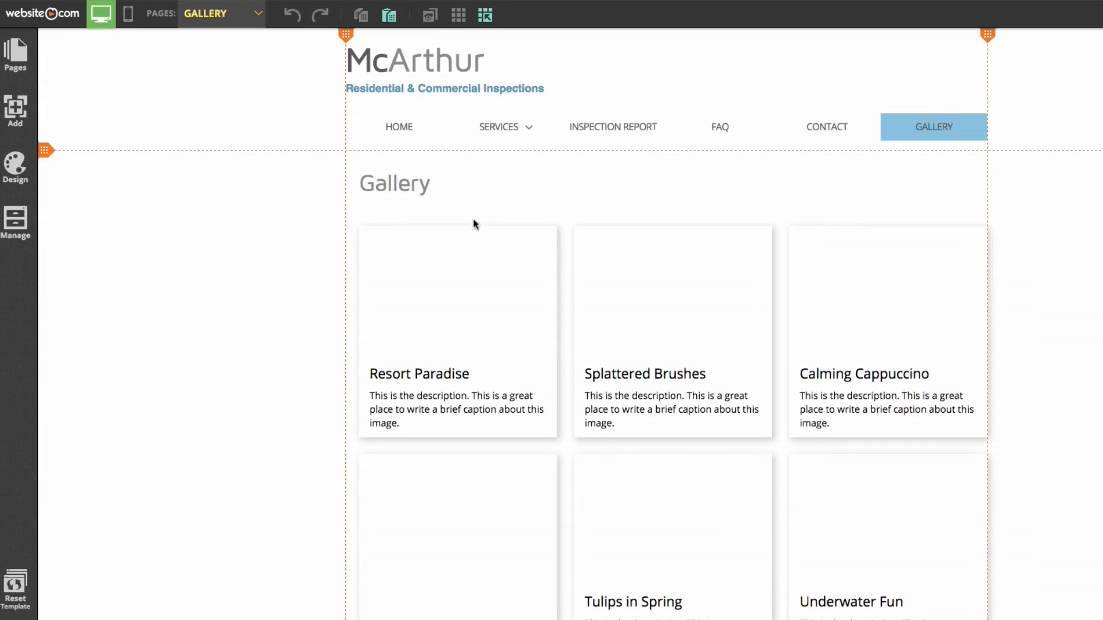
pyautogui.click(405, 184)
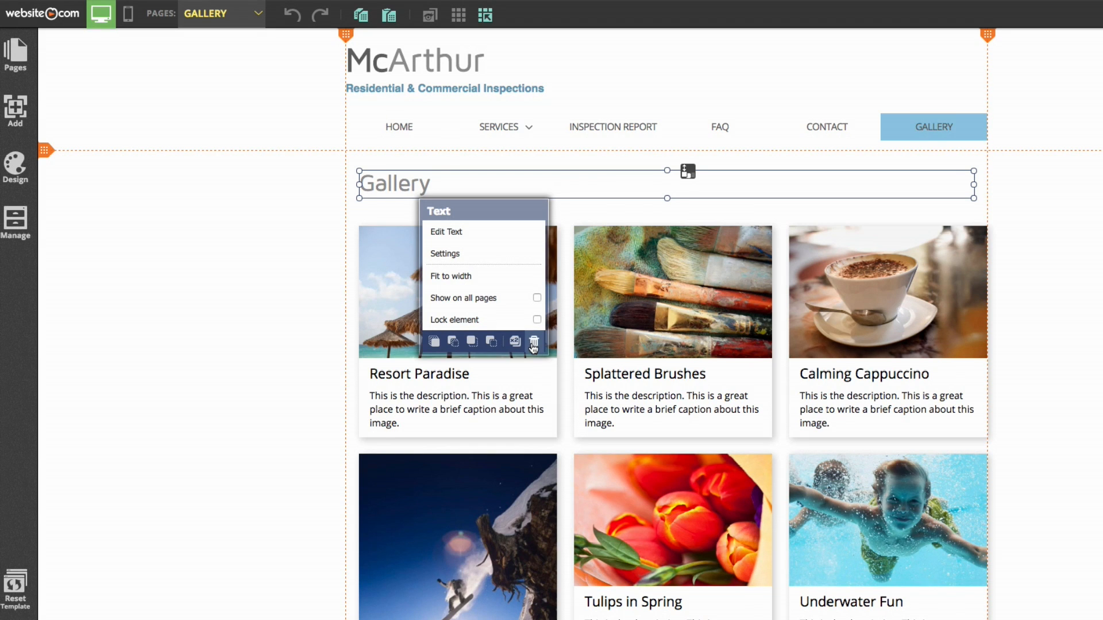
pyautogui.click(534, 343)
pyautogui.press('Delete')
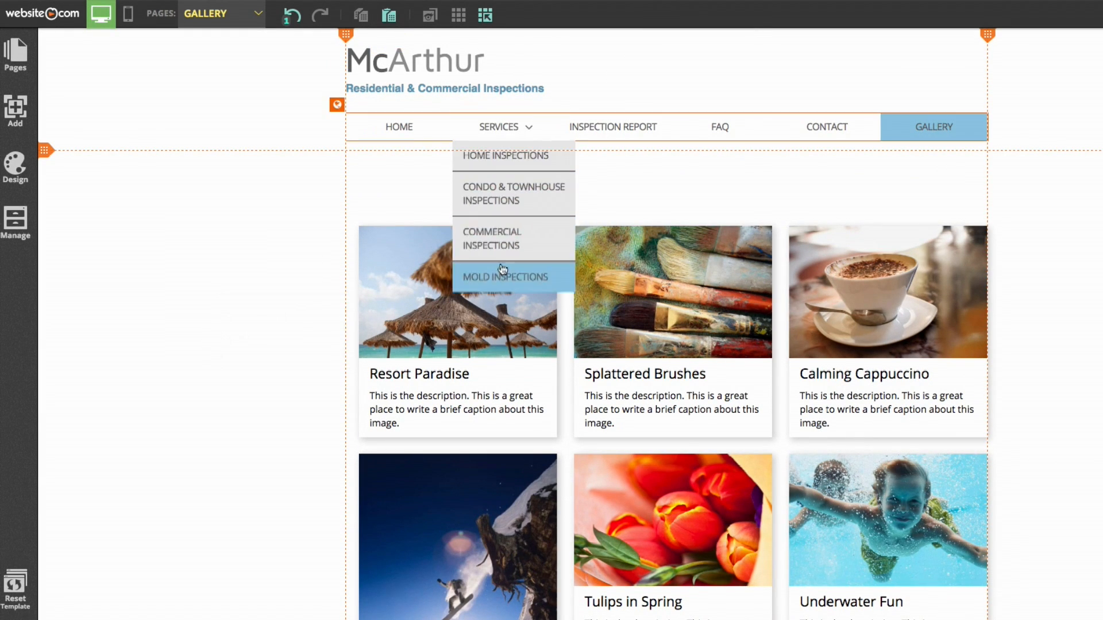
pyautogui.click(389, 15)
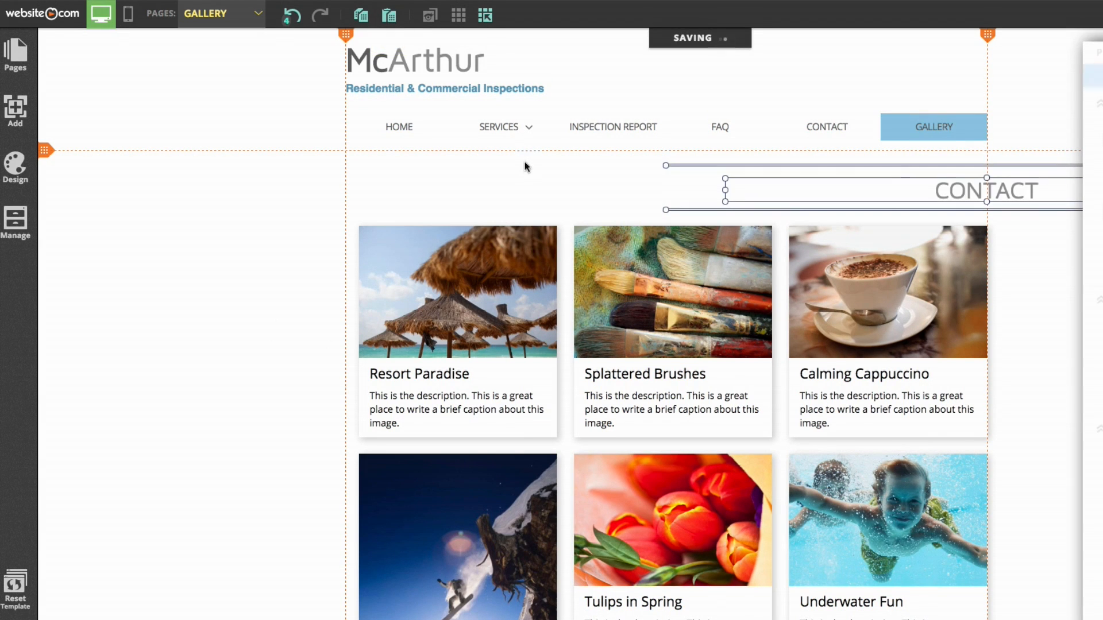
pyautogui.moveTo(951, 195); pyautogui.dragTo(633, 177)
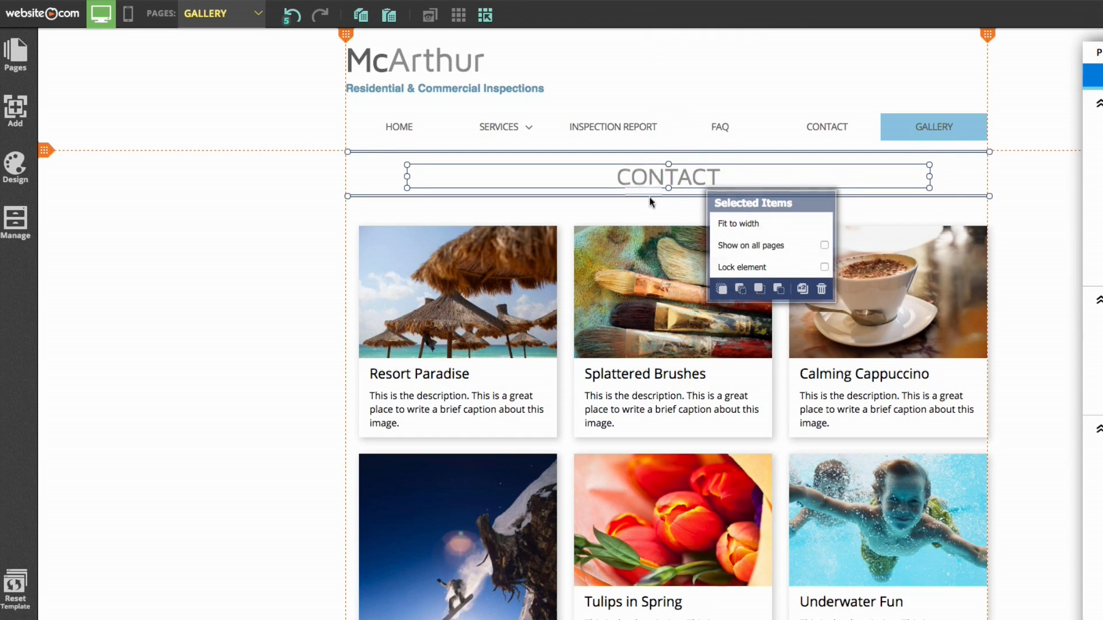
# Change the pasted heading's text to GALLERY
pyautogui.click(724, 181)
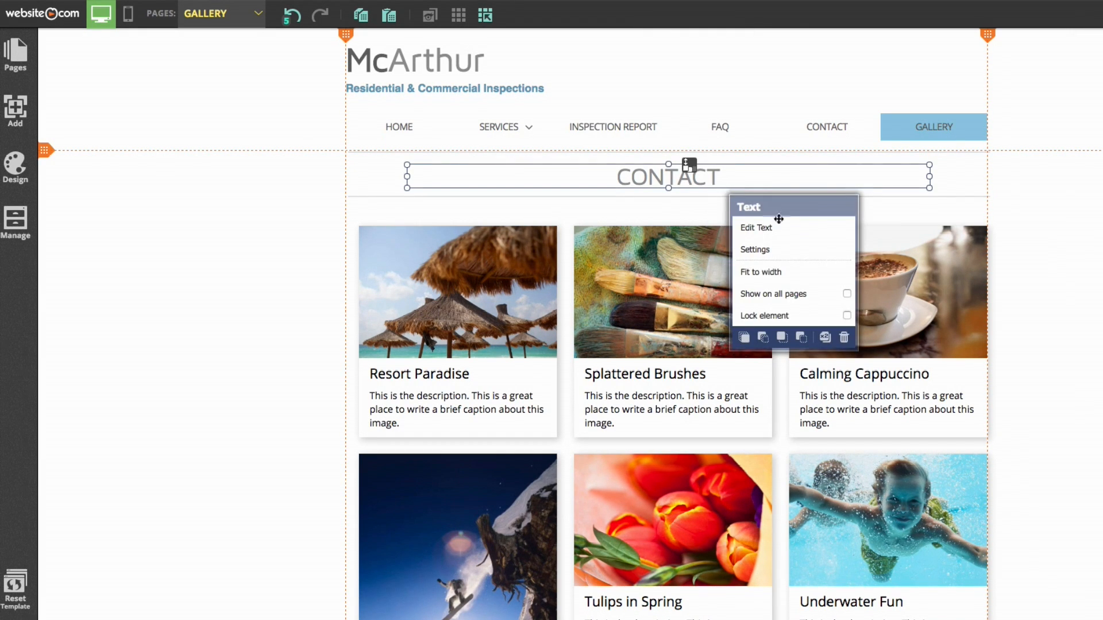
pyautogui.click(756, 228)
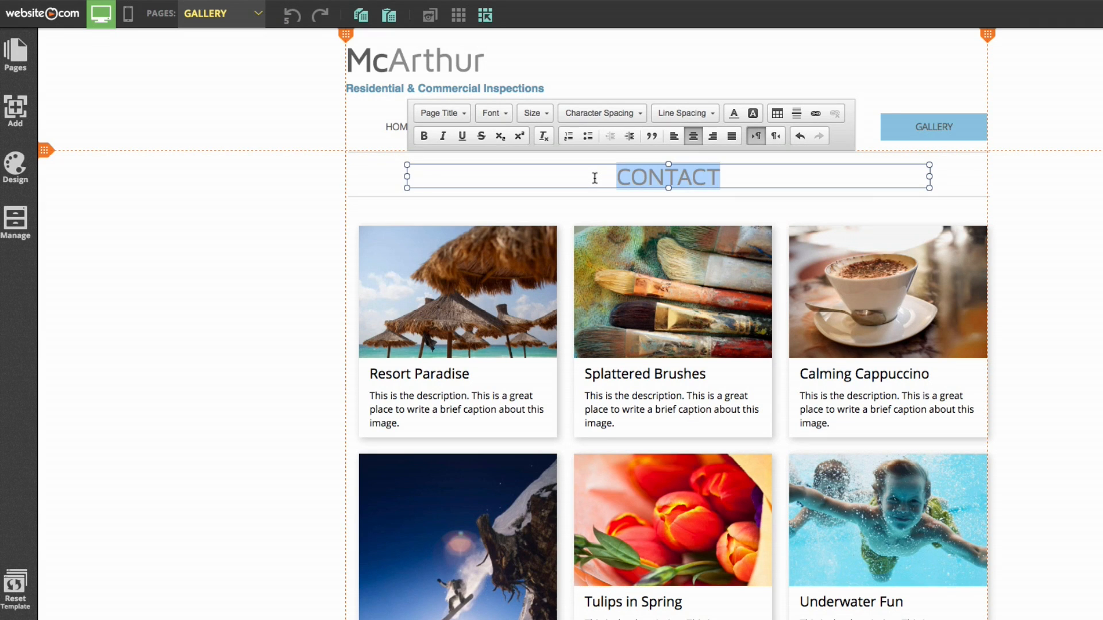
pyautogui.write('GALLERY')
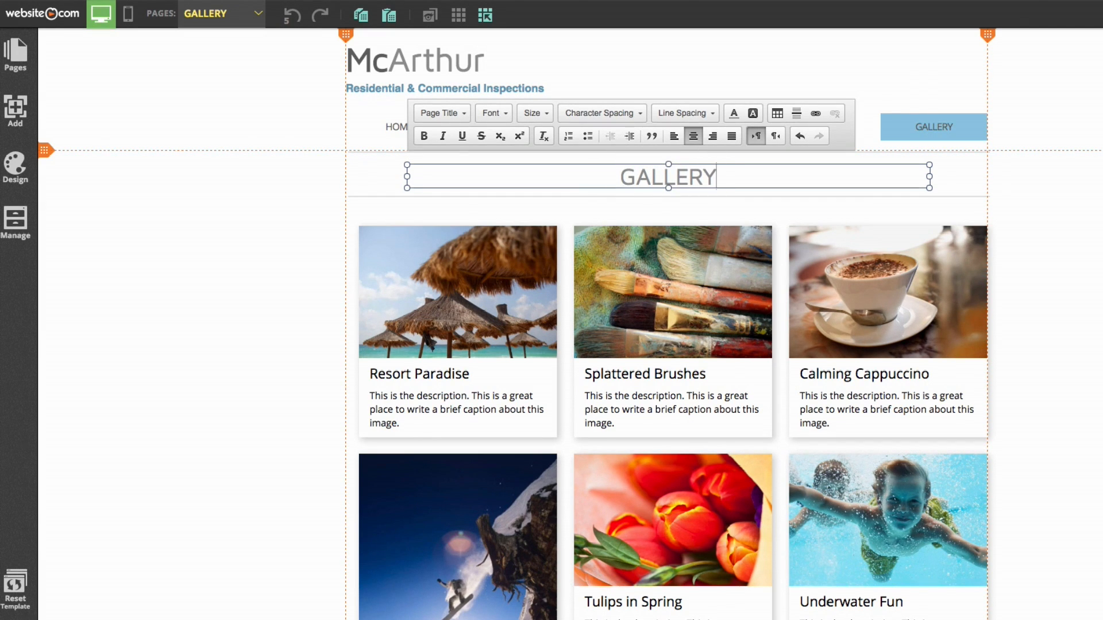
pyautogui.press('Escape')
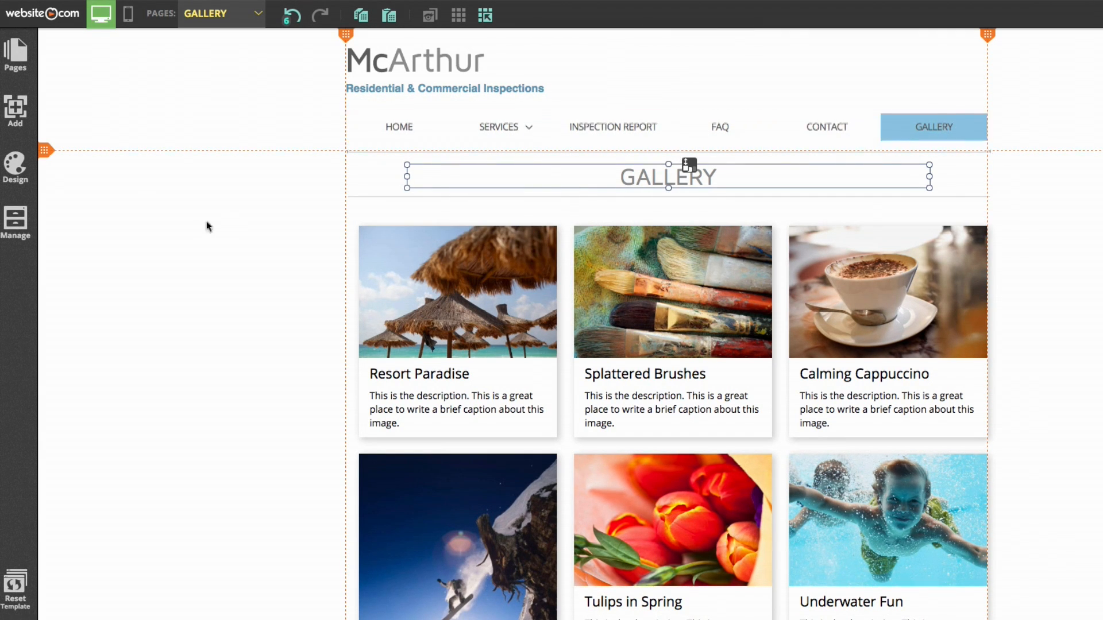
pyautogui.click(15, 54)
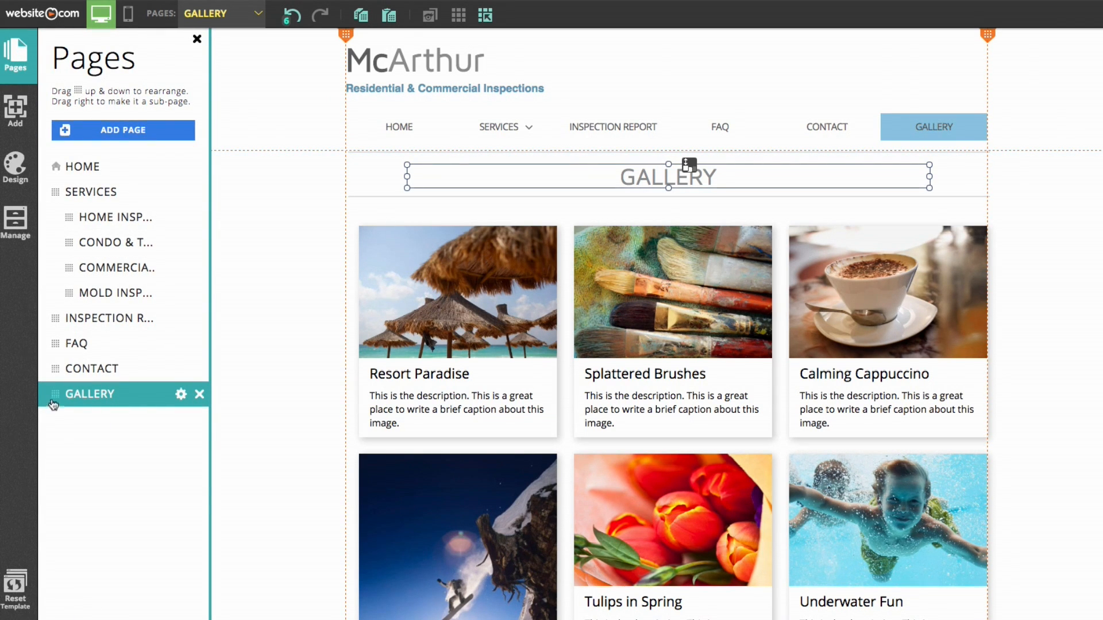
# Move the GALLERY page above CONTACT in the page list, then deselect
pyautogui.moveTo(54, 395); pyautogui.dragTo(55, 370)
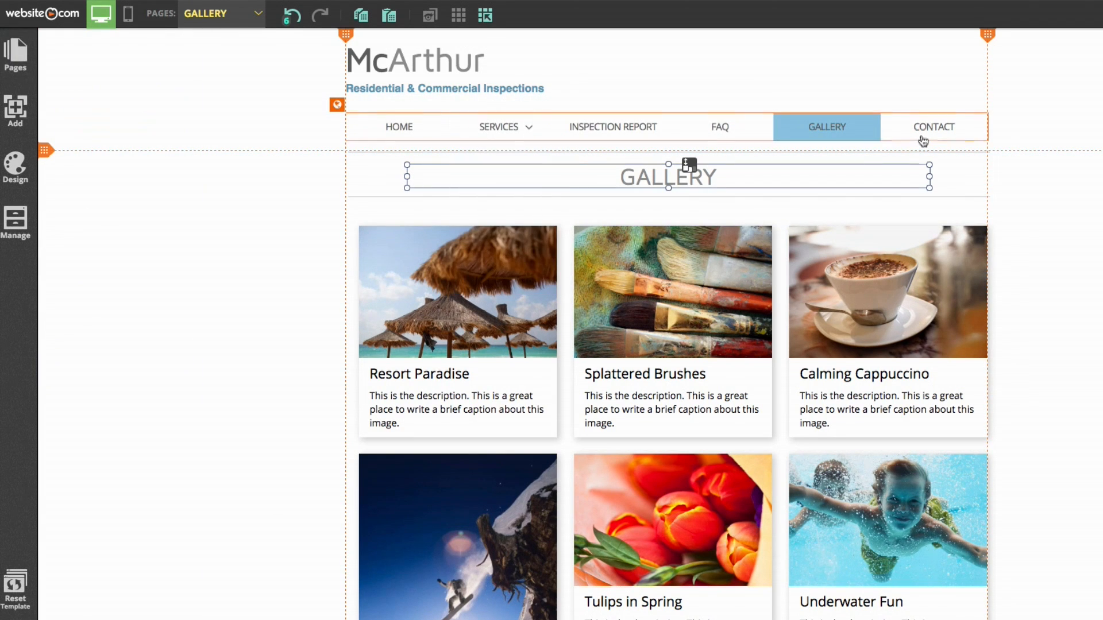
pyautogui.click(1092, 239)
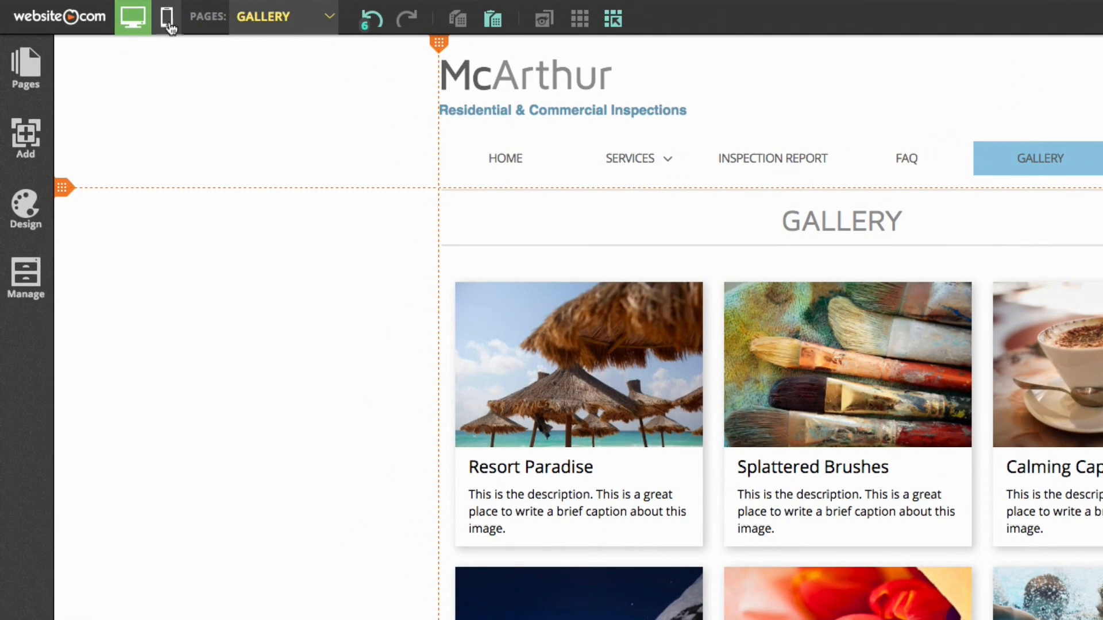
# In the Gallery mobile layout, move the GALLERY heading into the phone screen under the McArthur header
pyautogui.click(168, 19)
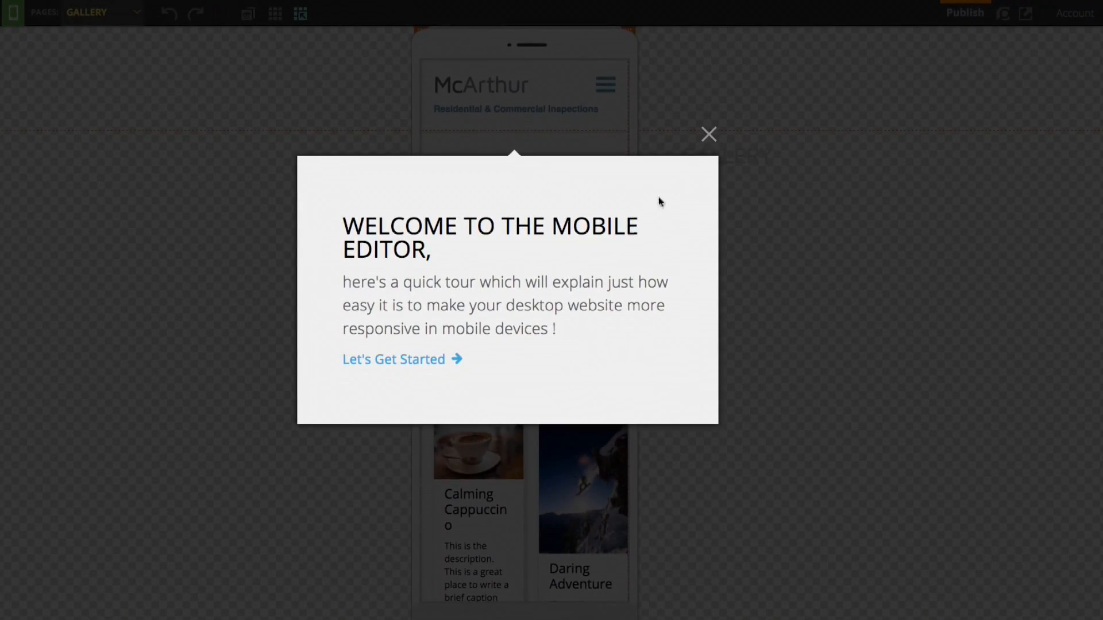
pyautogui.click(709, 135)
pyautogui.moveTo(770, 161); pyautogui.dragTo(571, 154)
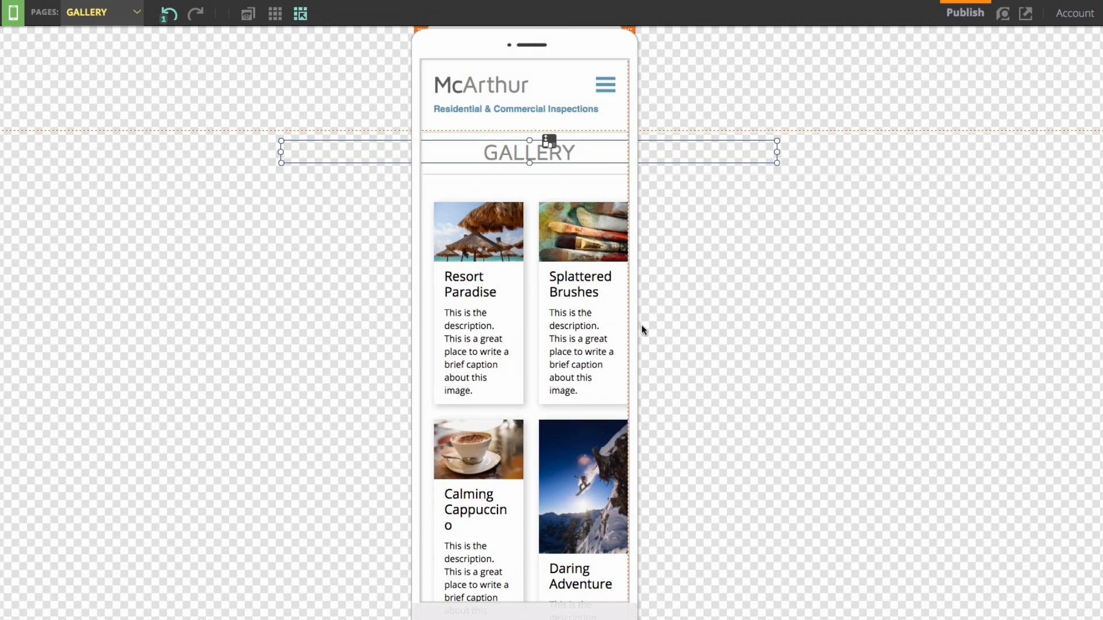
pyautogui.scroll(-4, 641, 325)
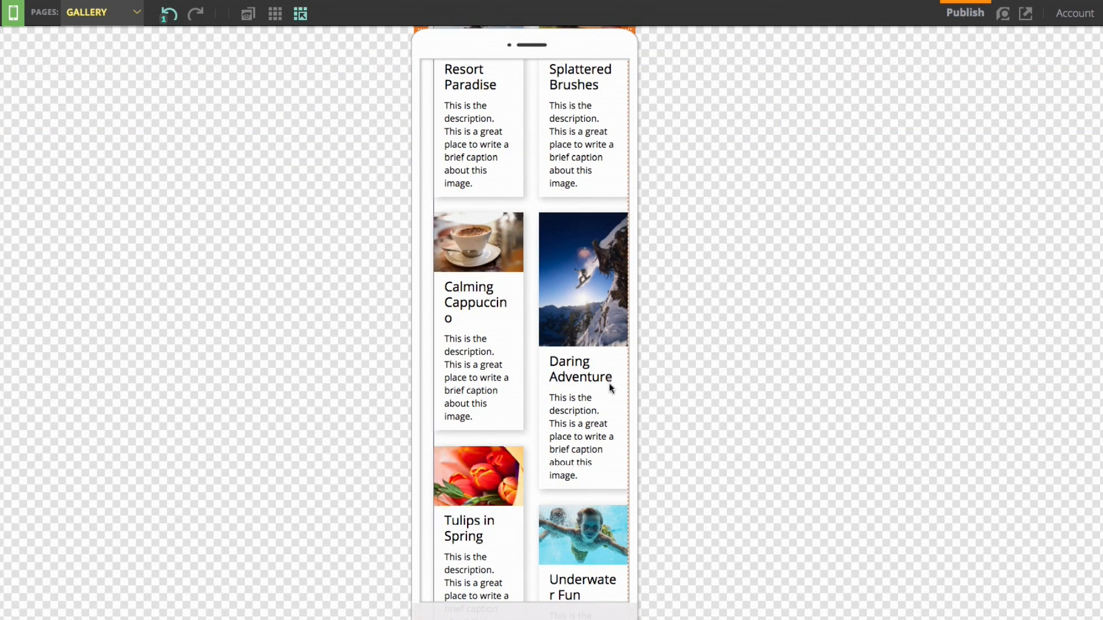
pyautogui.scroll(-8, 670, 353)
pyautogui.scroll(12, 549, 247)
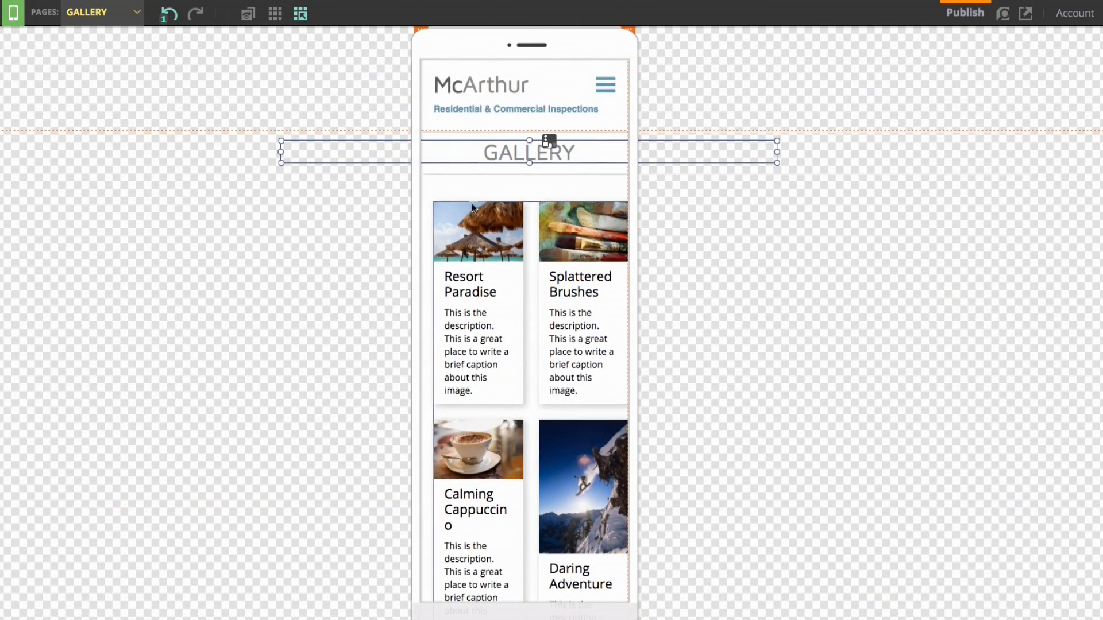
pyautogui.scroll(-1, 597, 218)
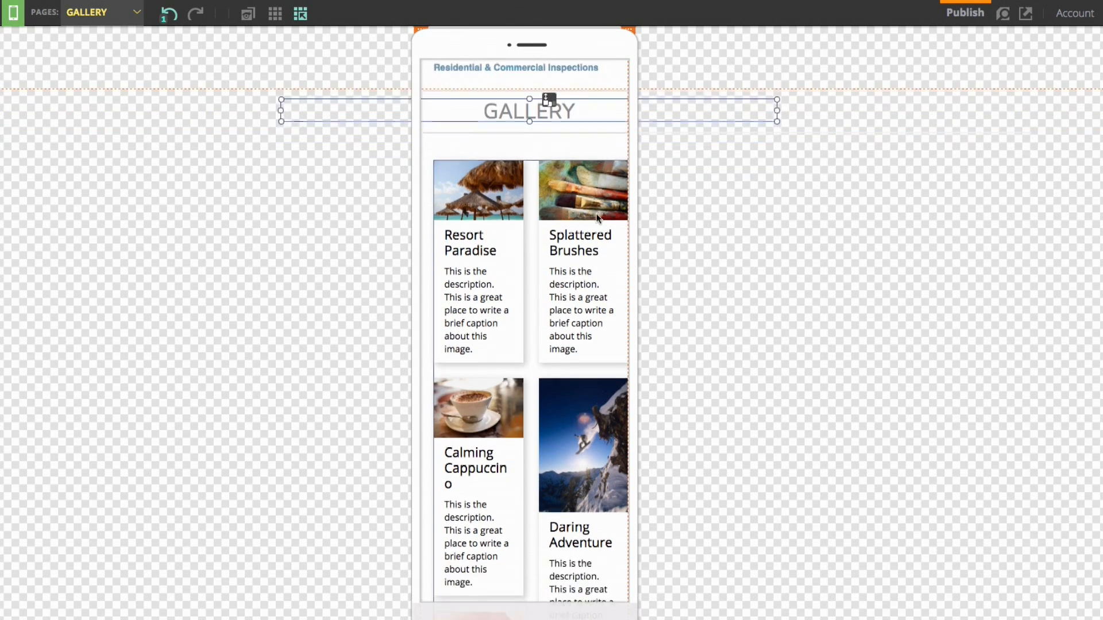
pyautogui.scroll(-12, 598, 218)
pyautogui.scroll(8, 453, 217)
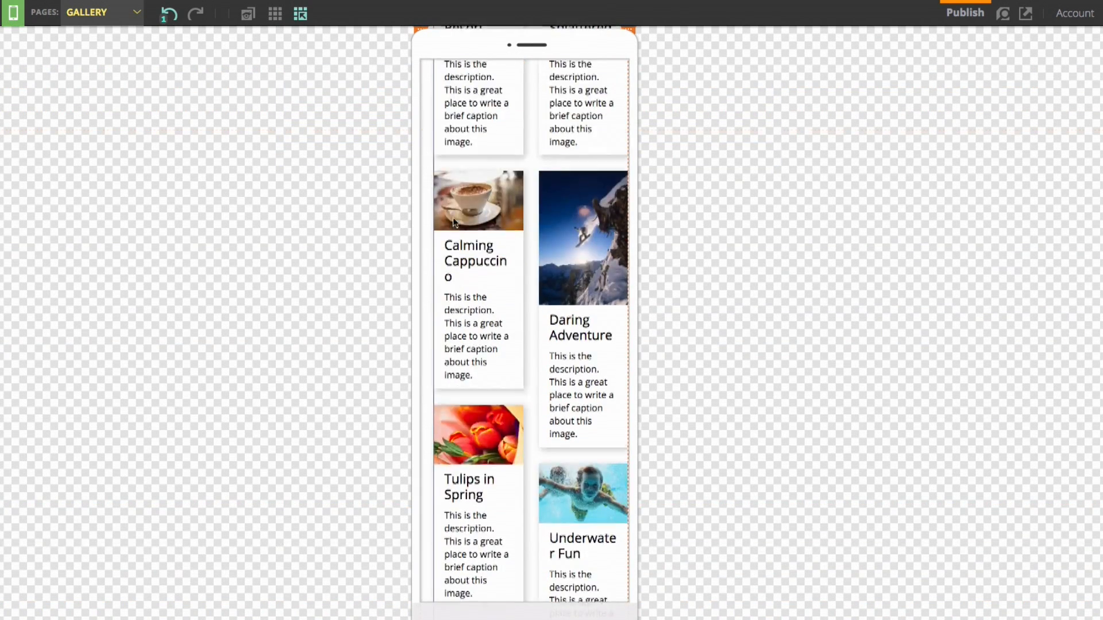
pyautogui.scroll(5, 453, 217)
pyautogui.click(115, 13)
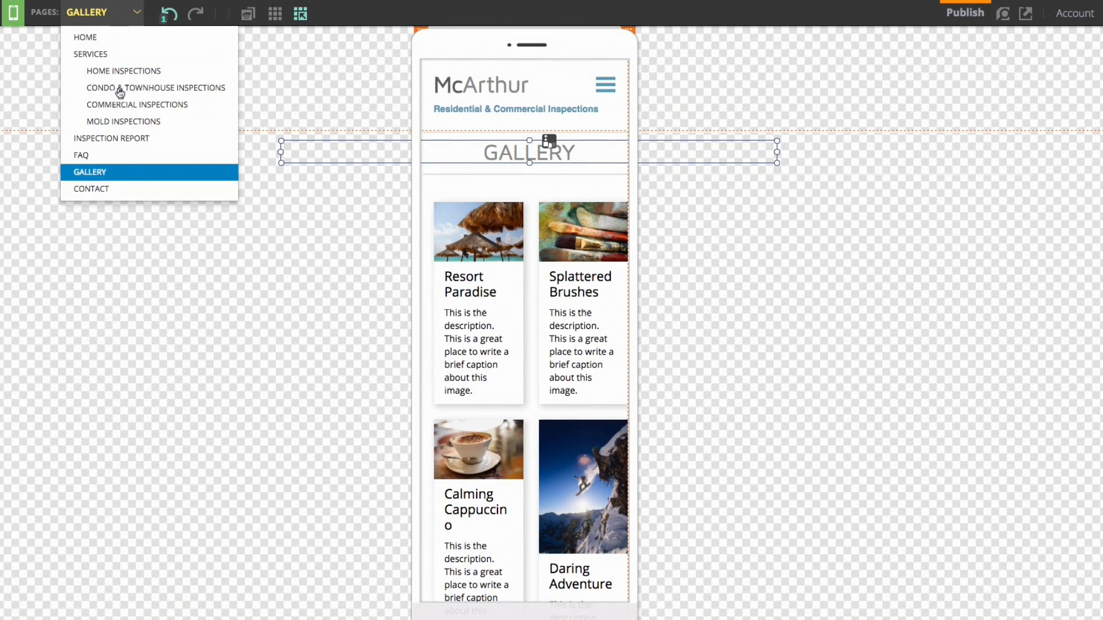
# Switch to the Contact page's mobile layout and drag the map into the phone column
pyautogui.click(116, 191)
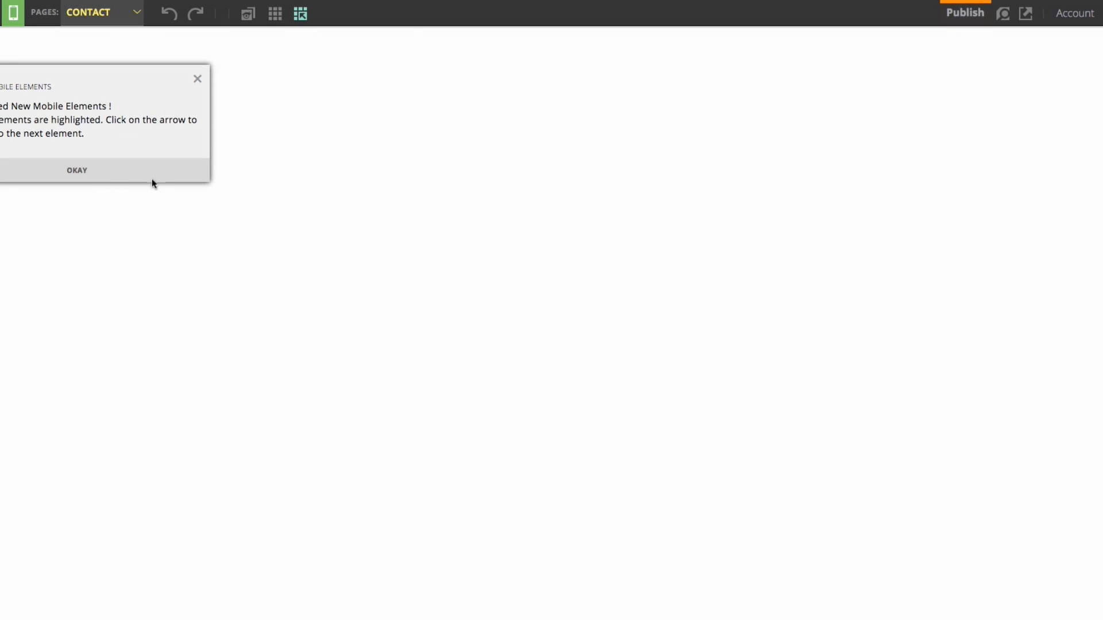
pyautogui.click(92, 172)
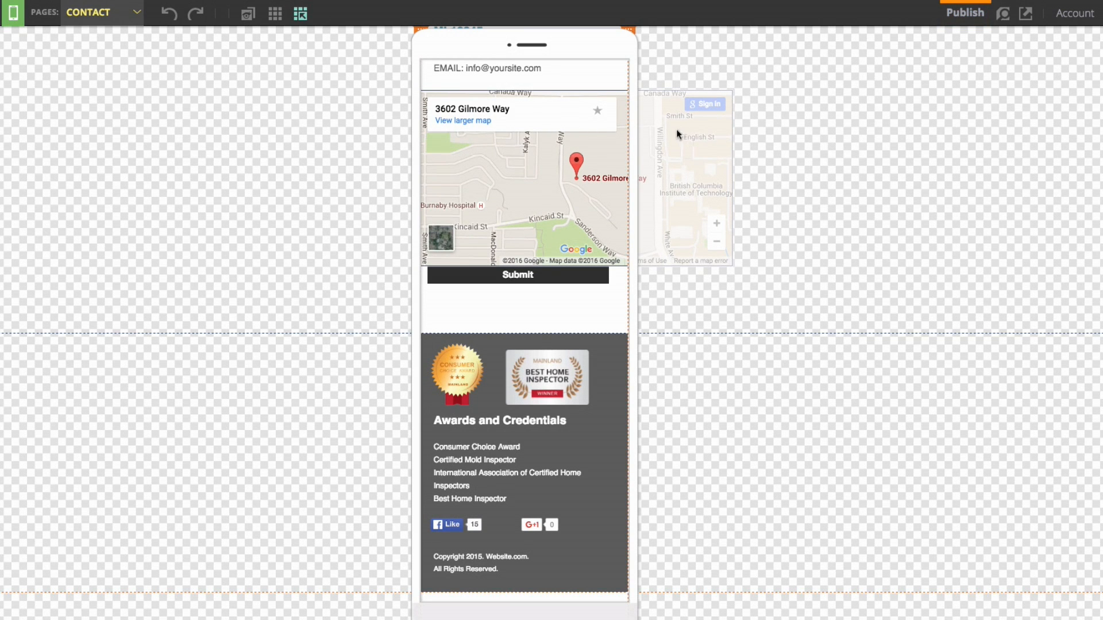
pyautogui.scroll(10, 626, 172)
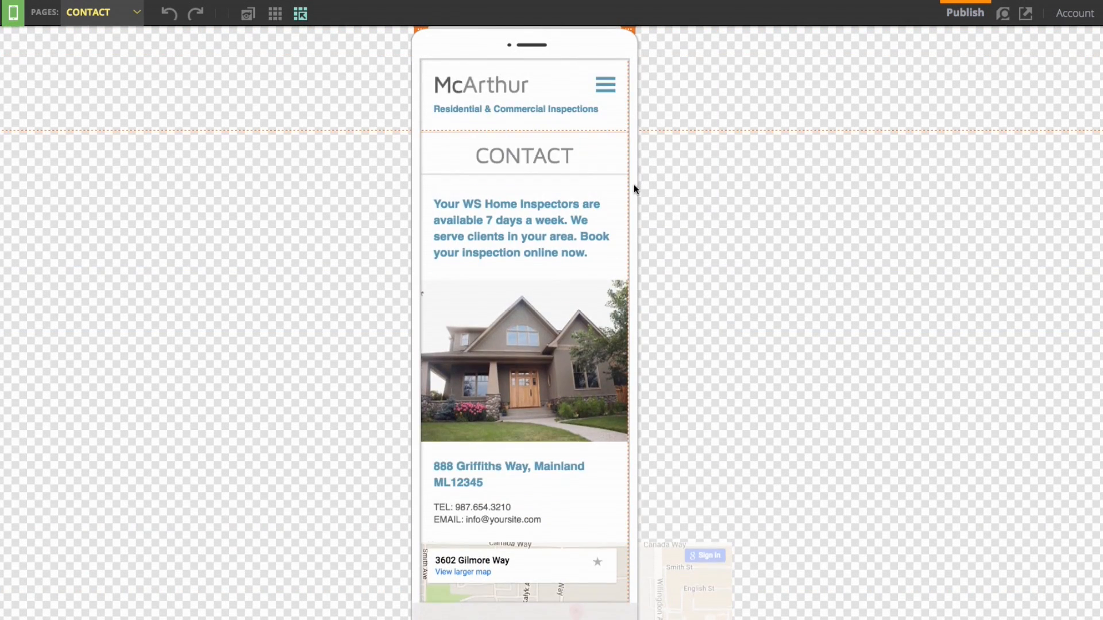
pyautogui.scroll(-10, 633, 184)
pyautogui.scroll(2, 632, 185)
pyautogui.moveTo(629, 184); pyautogui.dragTo(557, 416)
# Resize the map to 310x185, centre it, and switch to the Mold Inspections page
pyautogui.moveTo(679, 409); pyautogui.dragTo(624, 416)
pyautogui.moveTo(528, 506); pyautogui.dragTo(534, 446)
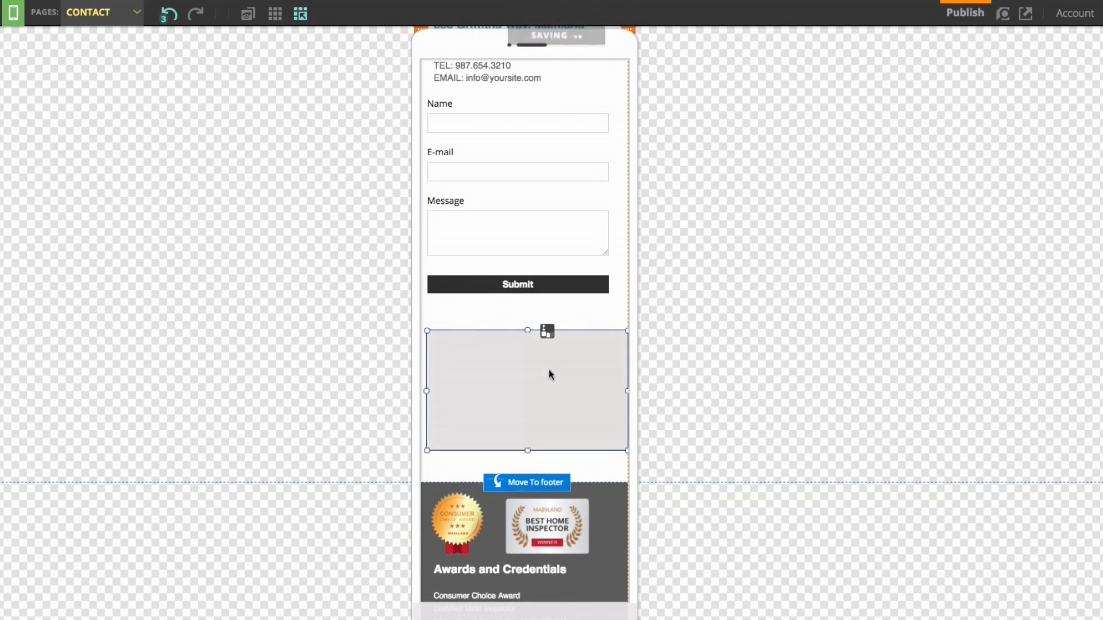
pyautogui.moveTo(556, 374); pyautogui.dragTo(548, 374)
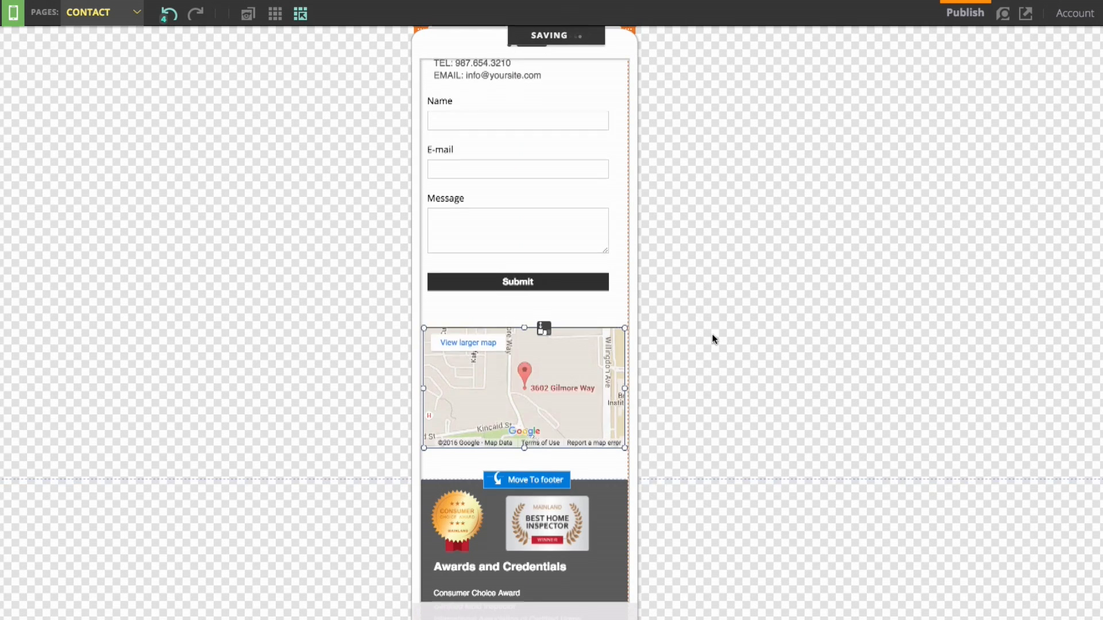
pyautogui.click(121, 22)
pyautogui.click(148, 121)
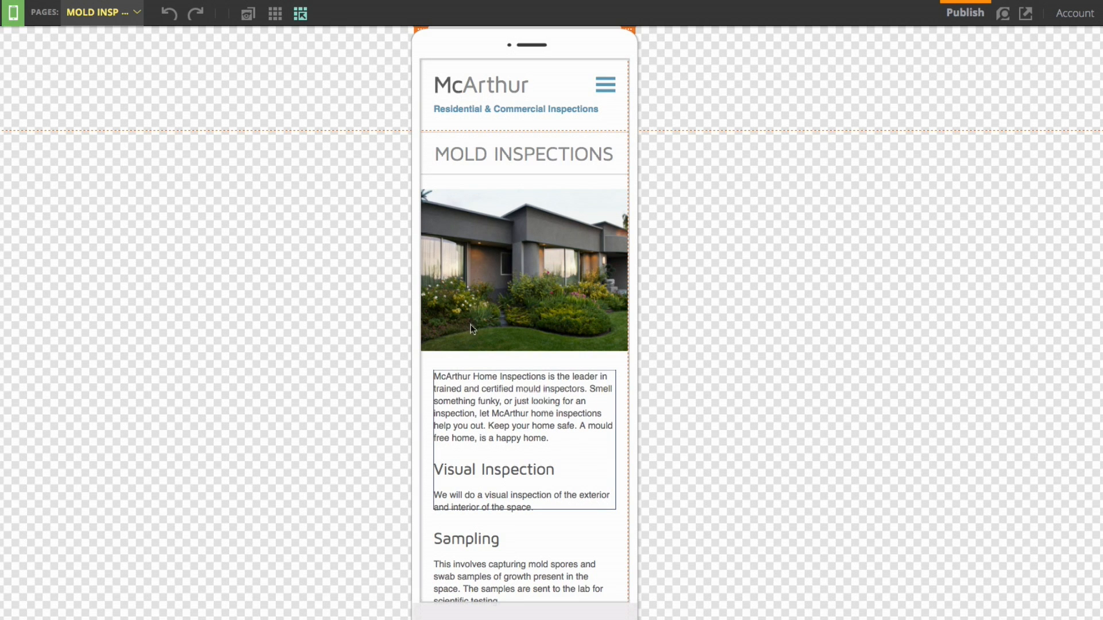
# On the Home mobile layout, move the poolside photo below the title and raise the divider
pyautogui.click(101, 12)
pyautogui.click(123, 37)
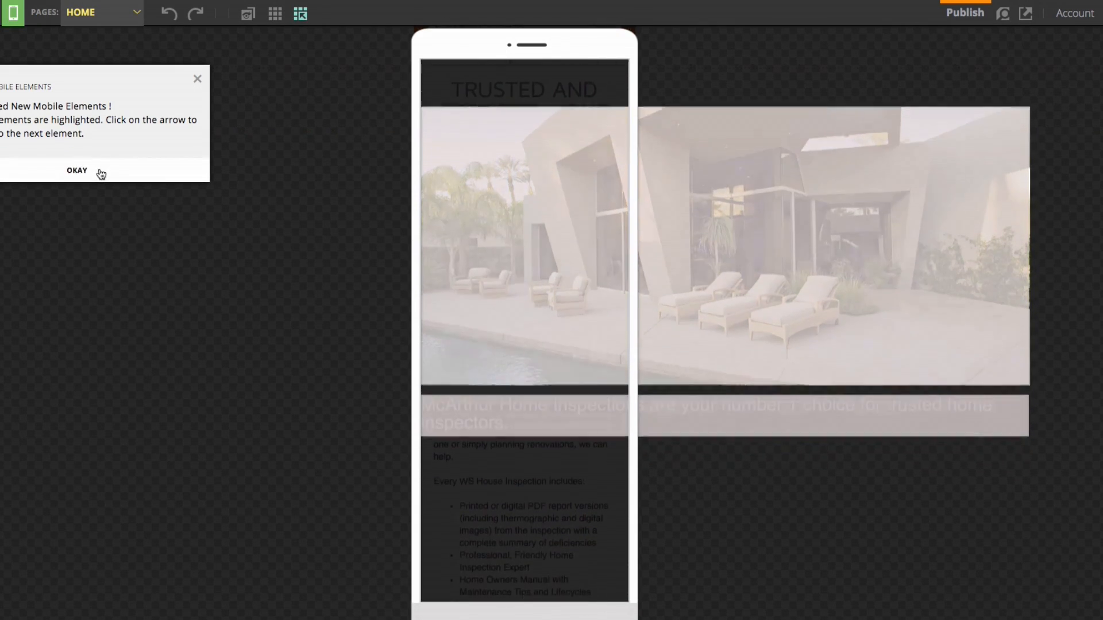
pyautogui.click(77, 171)
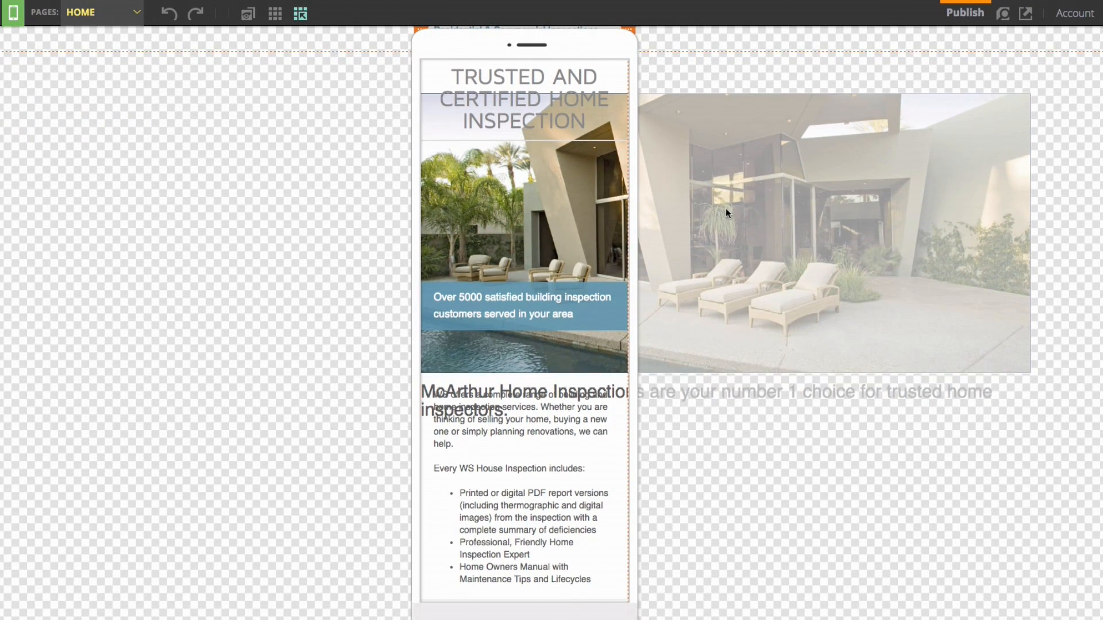
pyautogui.scroll(2, 726, 207)
pyautogui.click(733, 199)
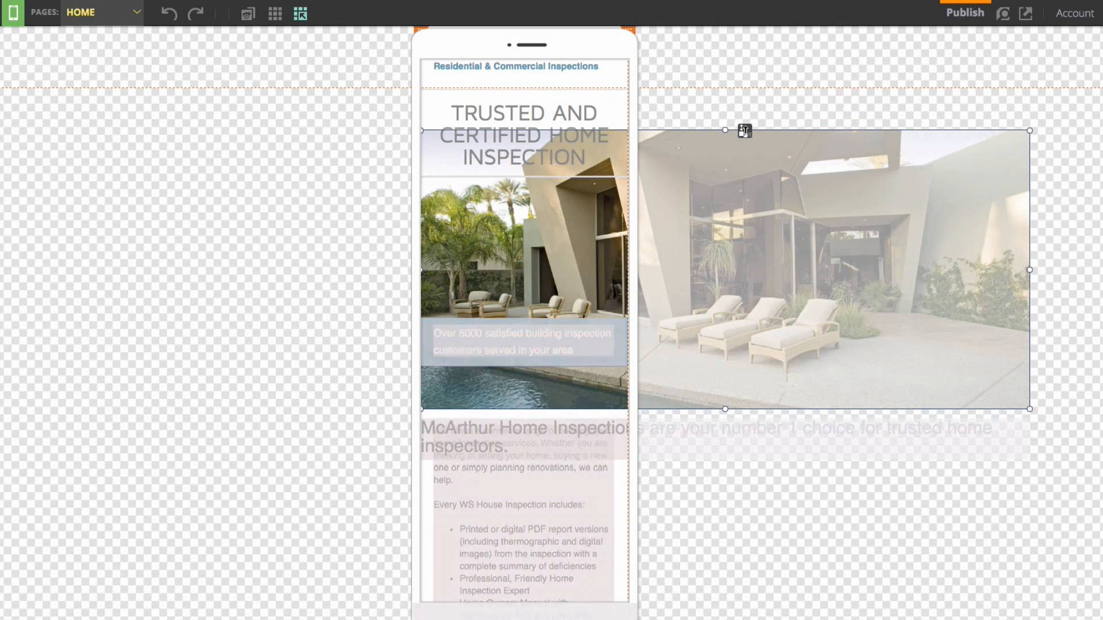
pyautogui.moveTo(745, 131); pyautogui.dragTo(739, 220)
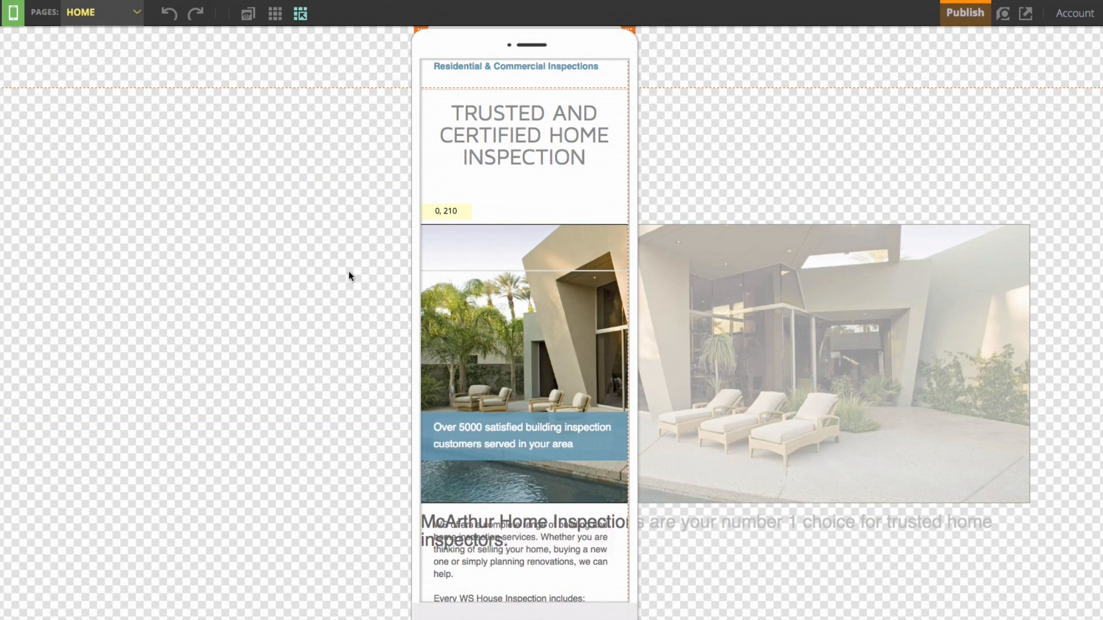
pyautogui.moveTo(507, 256); pyautogui.dragTo(508, 177)
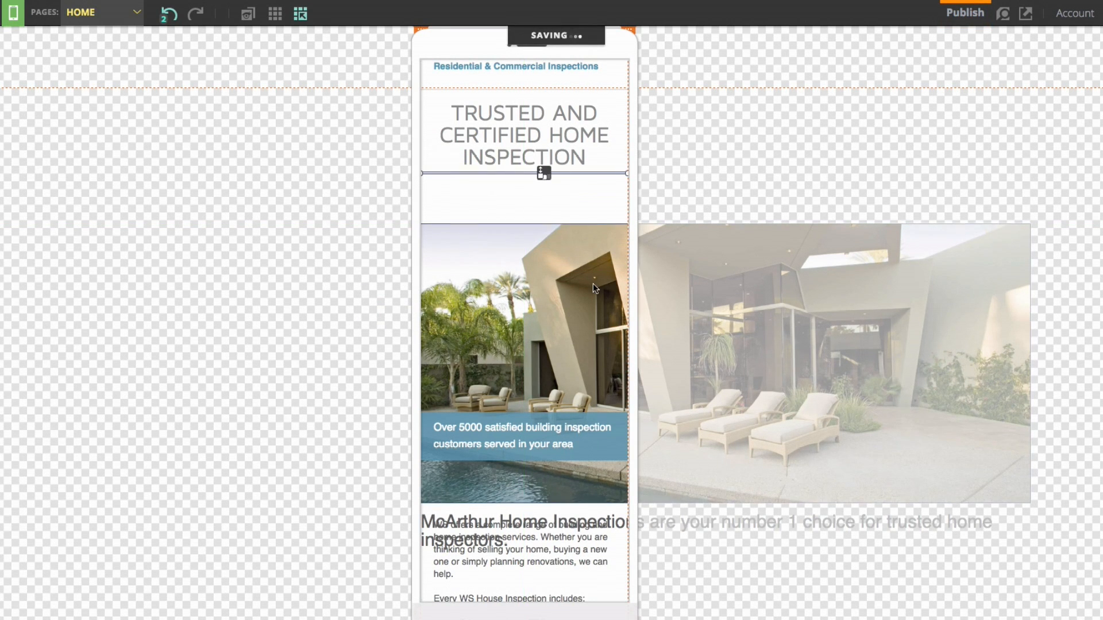
# Resize the poolside photo to 320 x 290 and move the McArthur heading up toward it
pyautogui.click(593, 283)
pyautogui.moveTo(1029, 363); pyautogui.dragTo(621, 374)
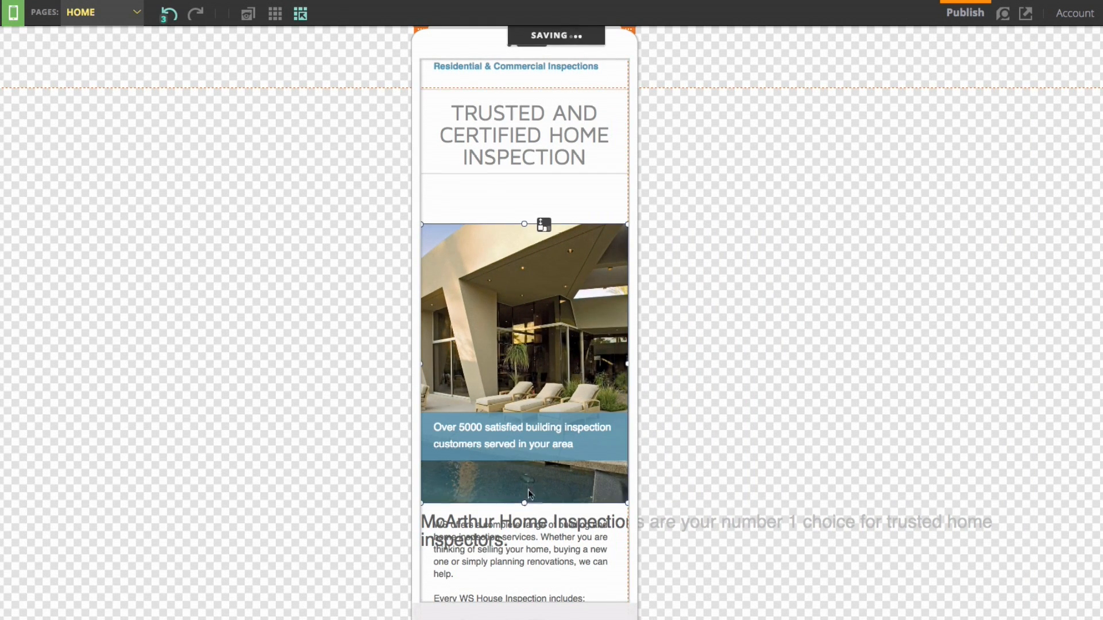
pyautogui.moveTo(525, 505); pyautogui.dragTo(539, 411)
pyautogui.moveTo(722, 535); pyautogui.dragTo(719, 492)
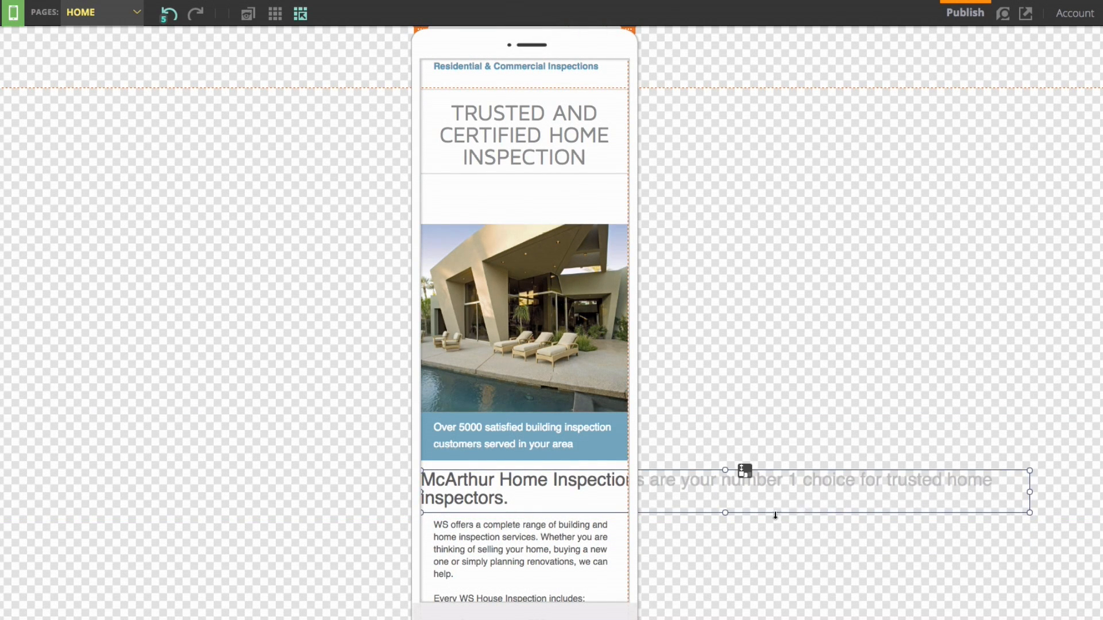
pyautogui.scroll(-5, 774, 512)
# Move the WS offers text aside and narrow the McArthur heading to 320 wide
pyautogui.click(535, 214)
pyautogui.rightClick(533, 206)
pyautogui.moveTo(544, 164); pyautogui.dragTo(542, 365)
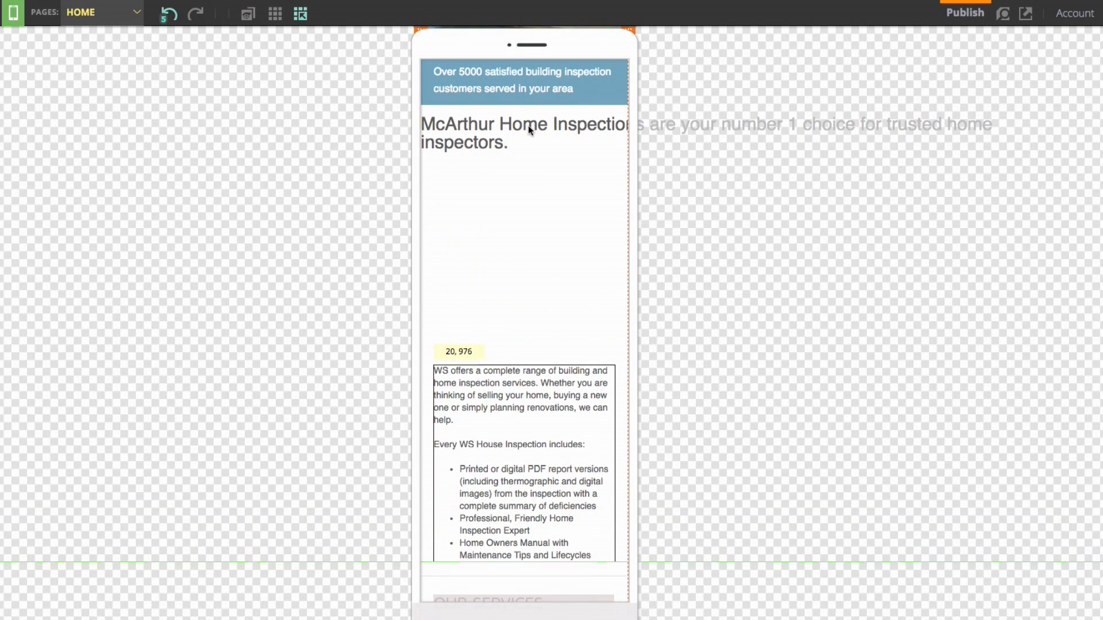
pyautogui.click(517, 133)
pyautogui.moveTo(1031, 137); pyautogui.dragTo(629, 150)
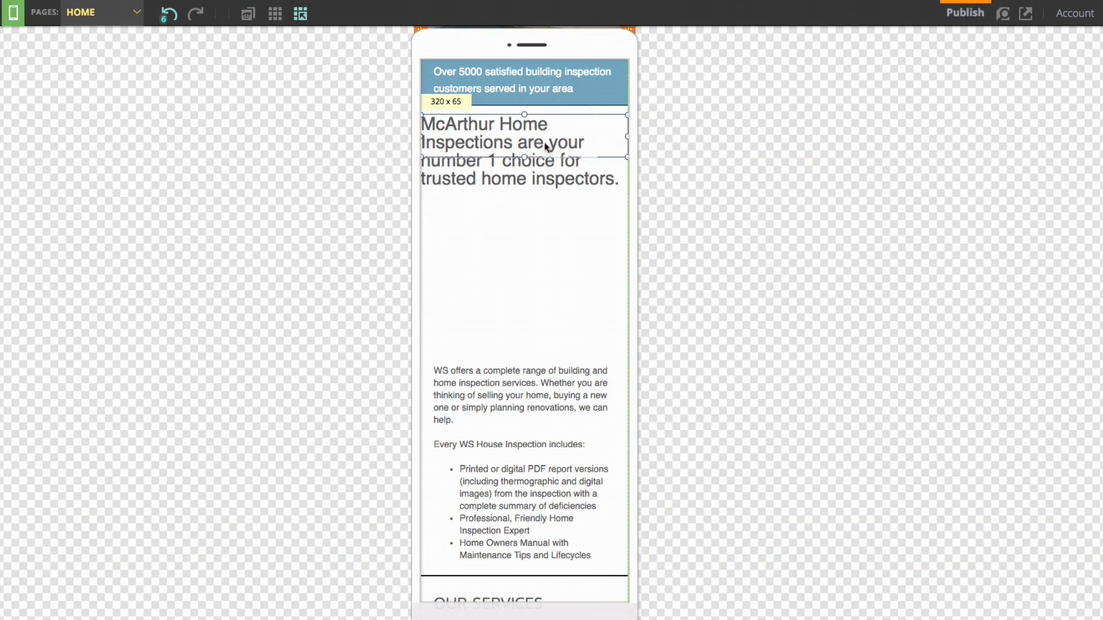
# Place the WS offers text under the heading and move the photo up to 0, 150
pyautogui.click(544, 370)
pyautogui.moveTo(544, 366); pyautogui.dragTo(546, 217)
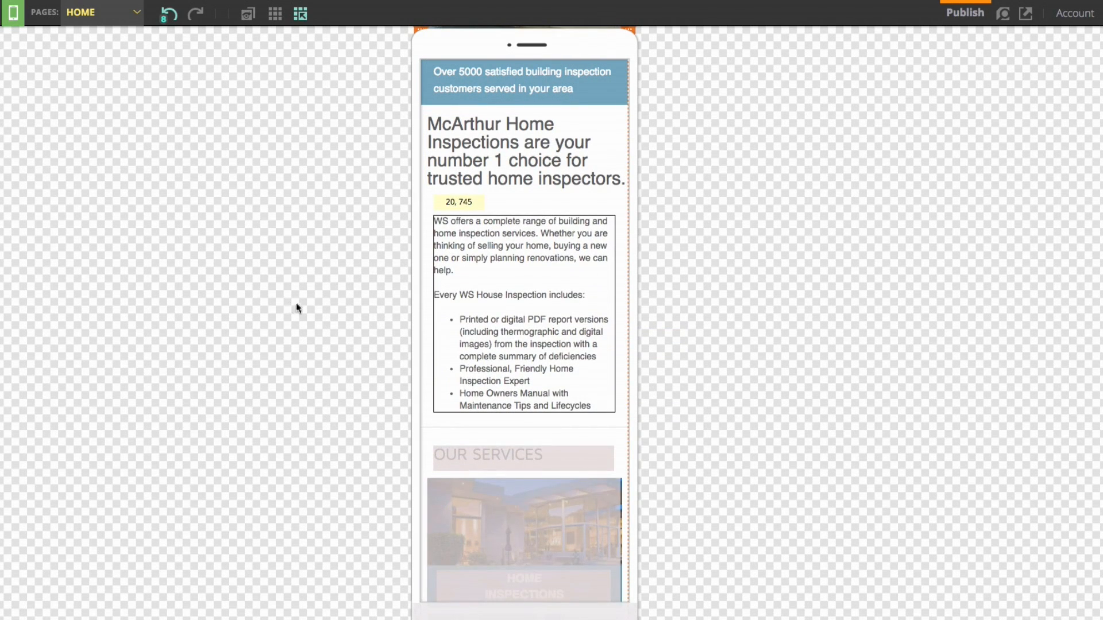
pyautogui.scroll(-10, 341, 302)
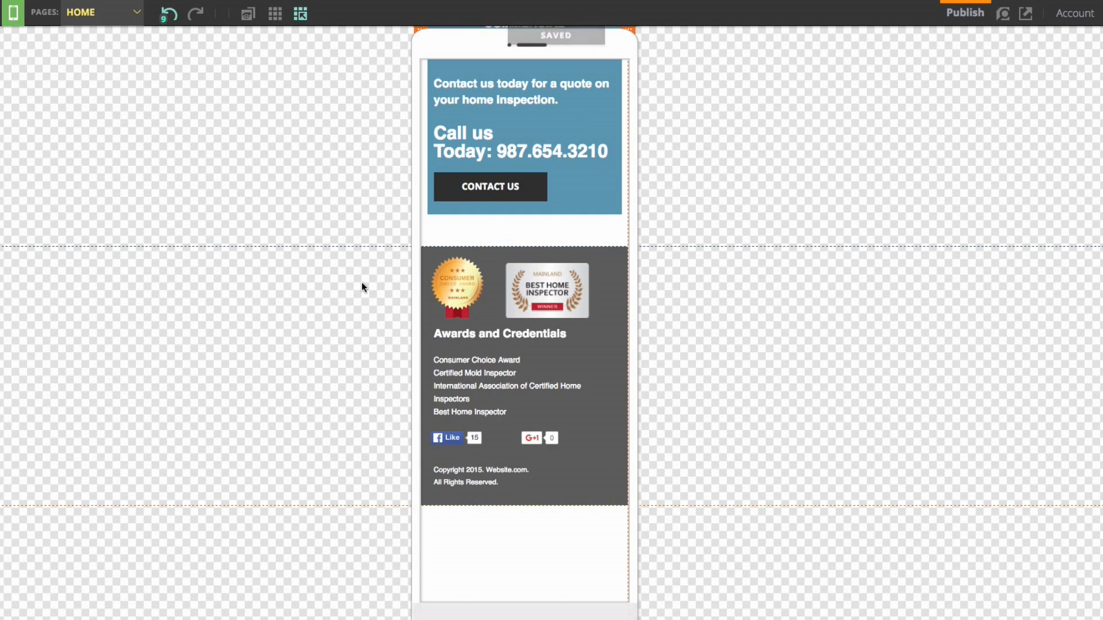
pyautogui.scroll(15, 361, 281)
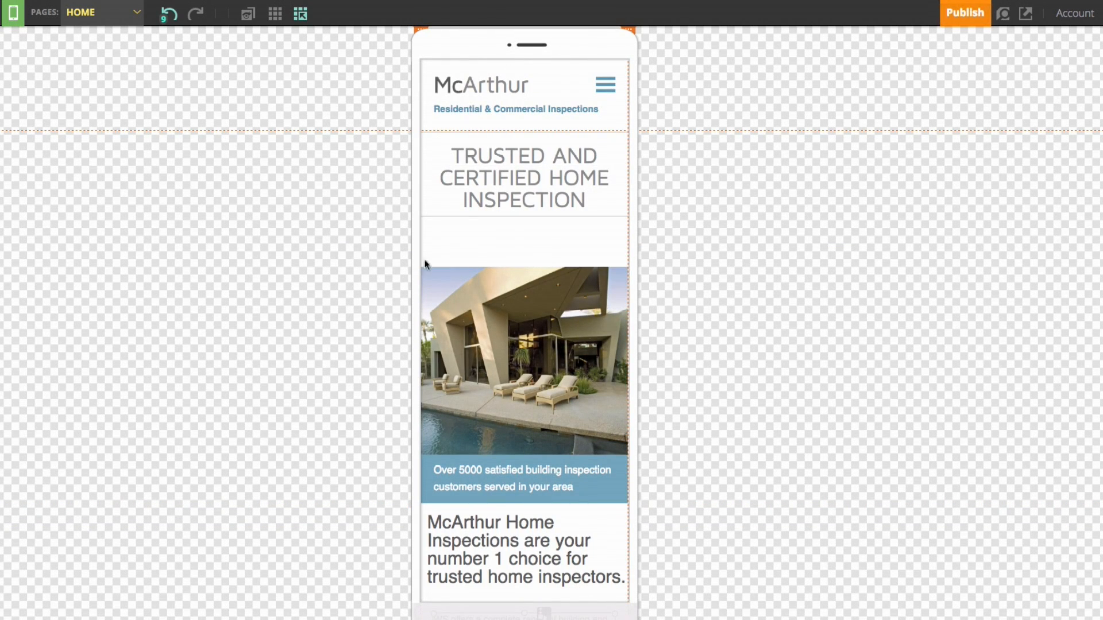
pyautogui.click(426, 265)
pyautogui.moveTo(544, 266); pyautogui.dragTo(544, 222)
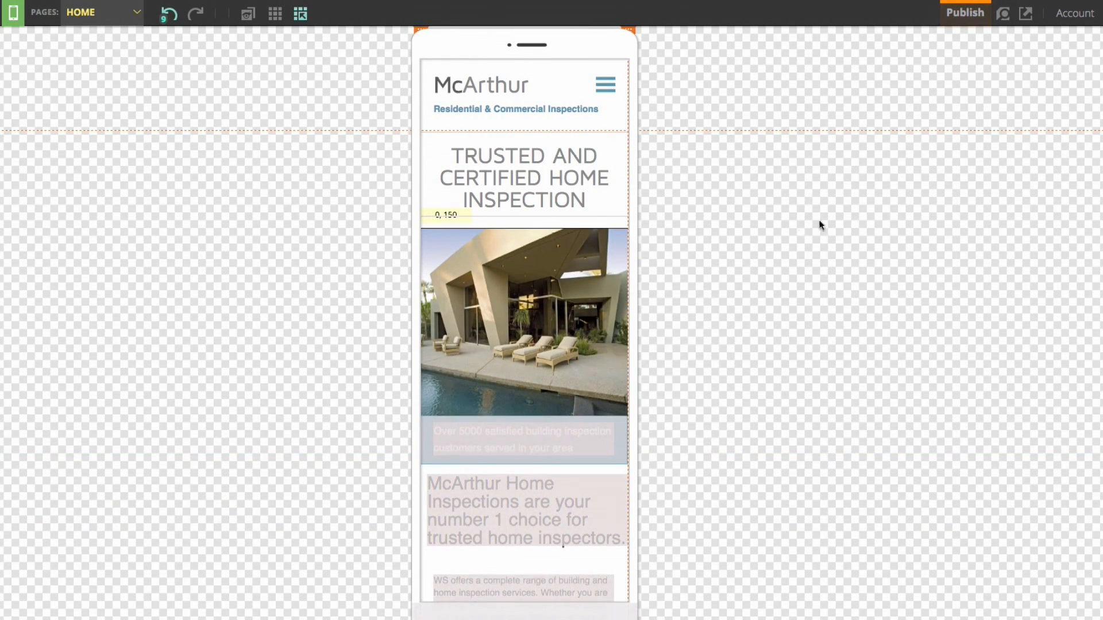
pyautogui.moveTo(820, 222); pyautogui.dragTo(820, 222)
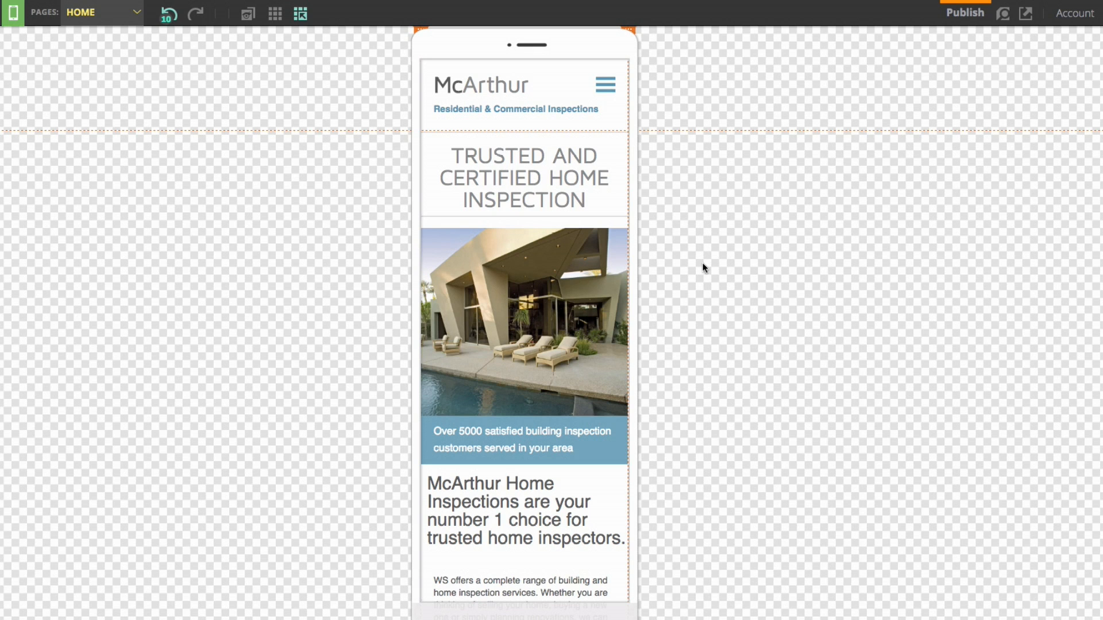
pyautogui.scroll(-1, 702, 265)
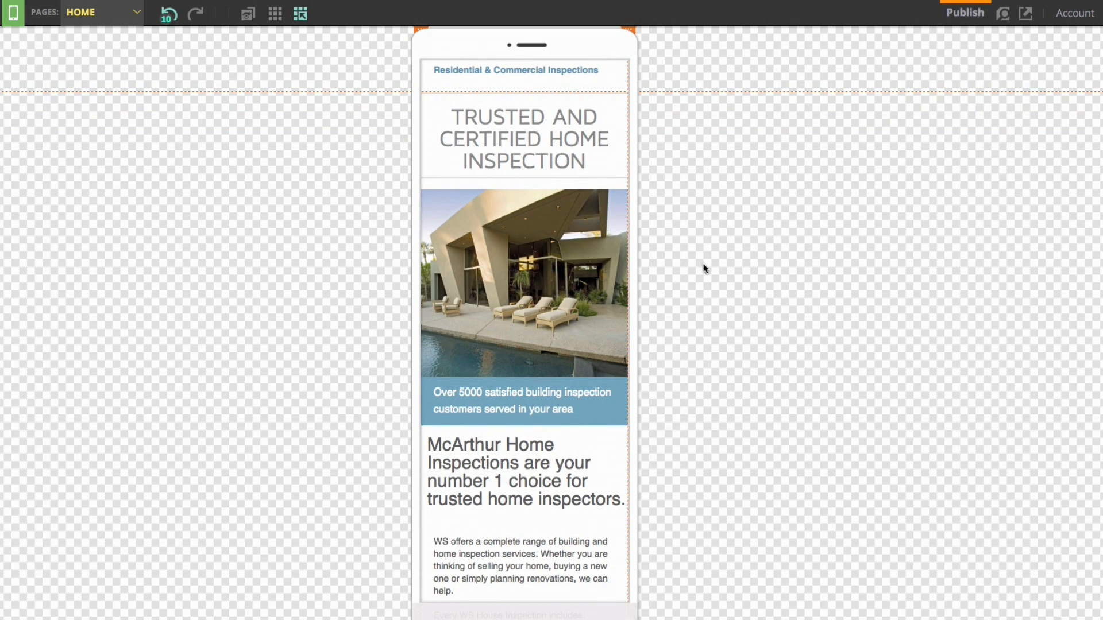
# Turn on Enable Mobile View, confirm with OK, and bring up the All Pages publish options
pyautogui.scroll(1, 705, 268)
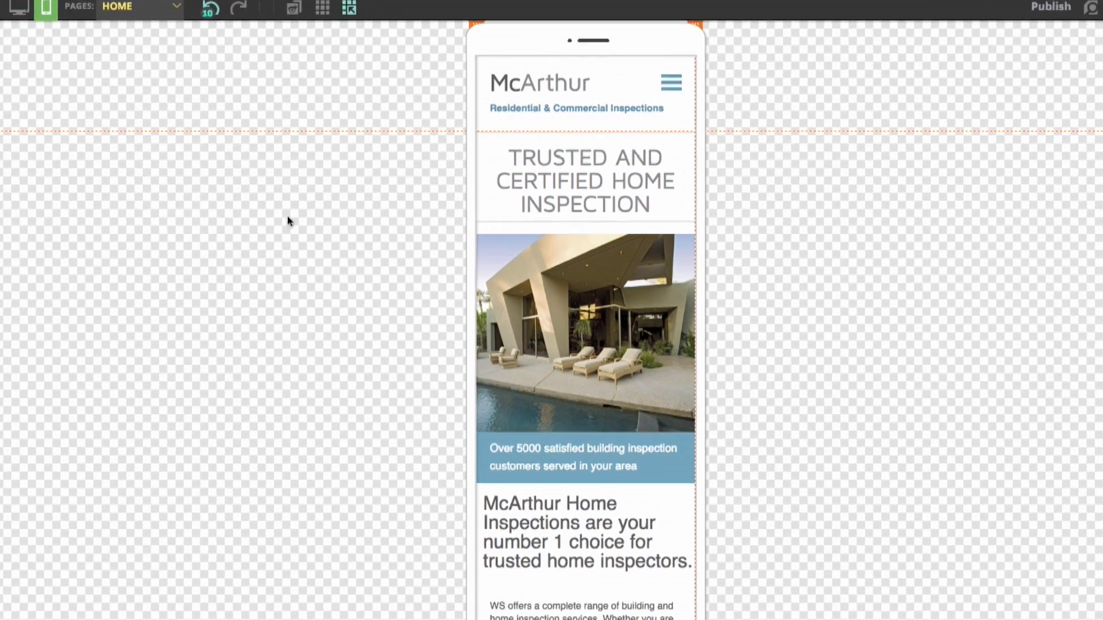
pyautogui.click(32, 43)
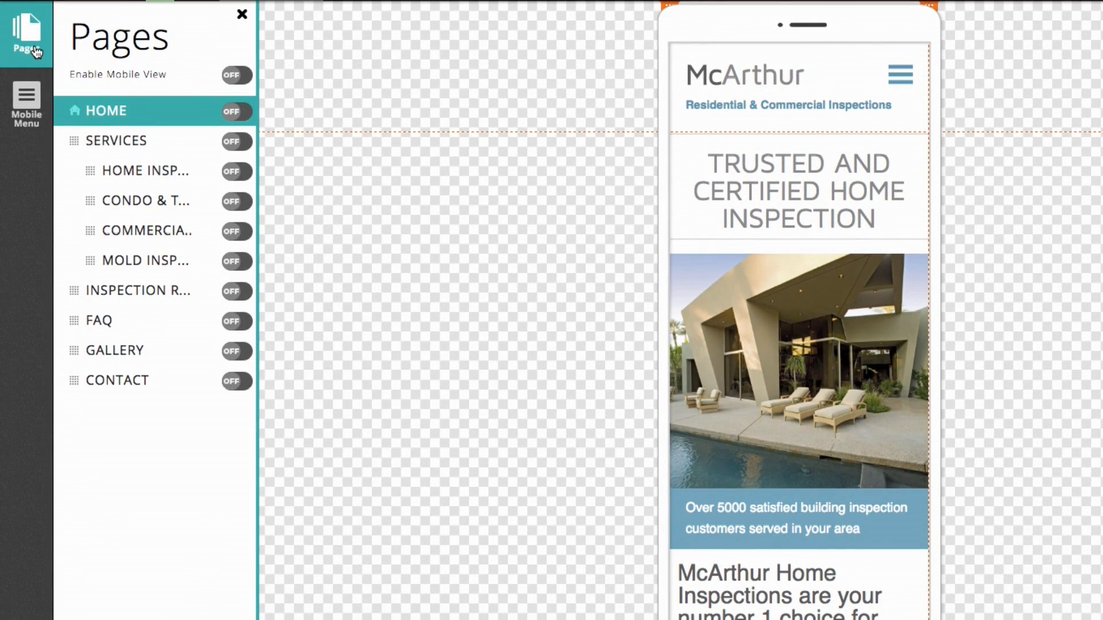
pyautogui.click(237, 76)
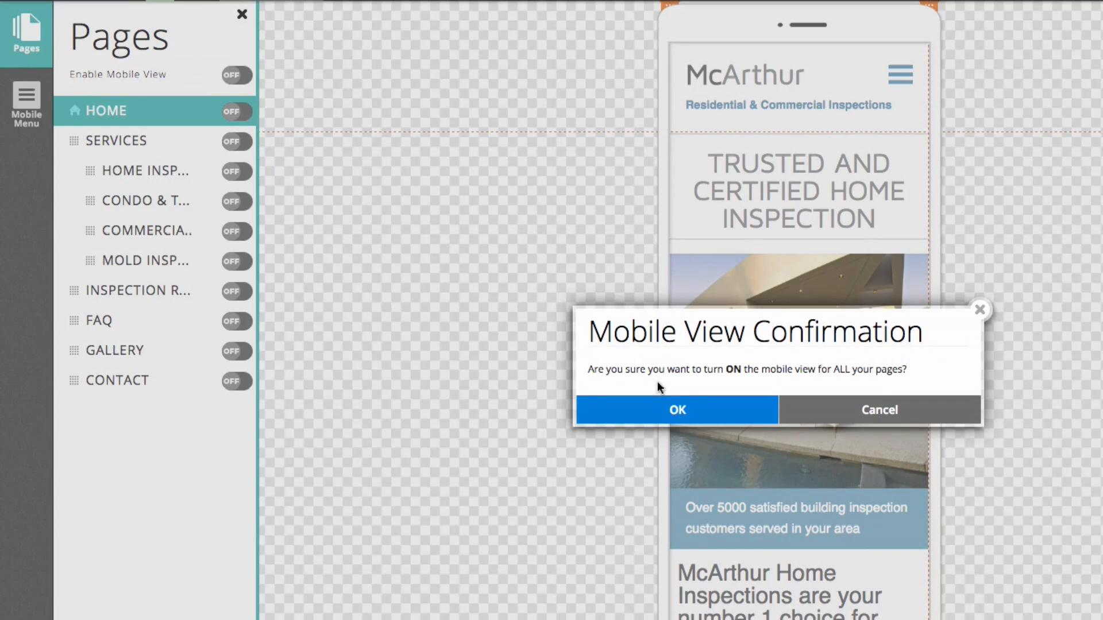
pyautogui.click(700, 417)
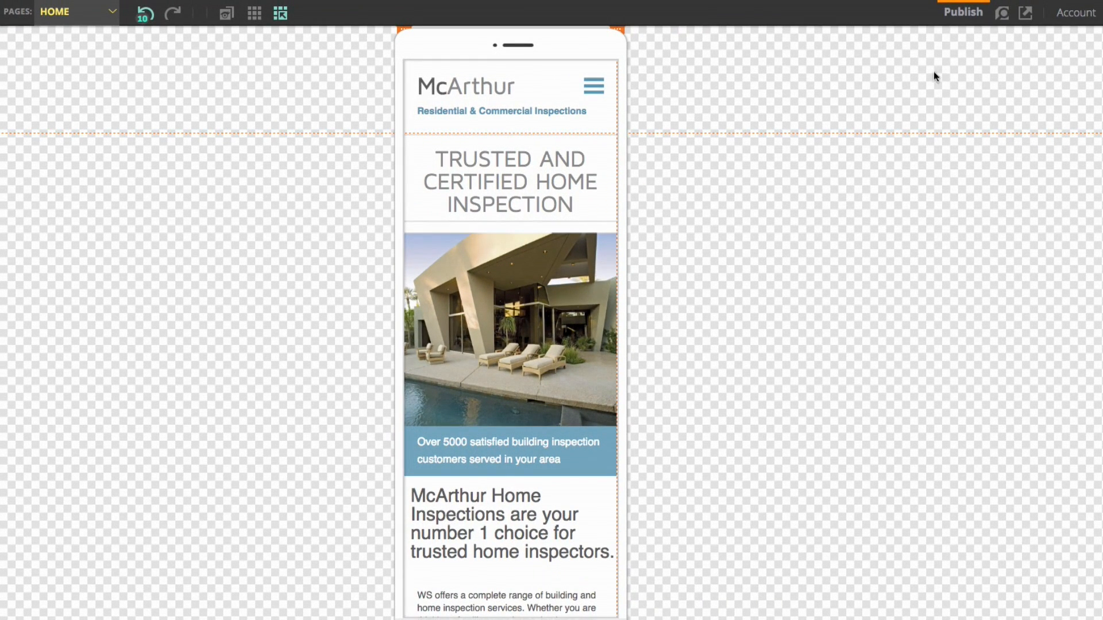
pyautogui.click(967, 27)
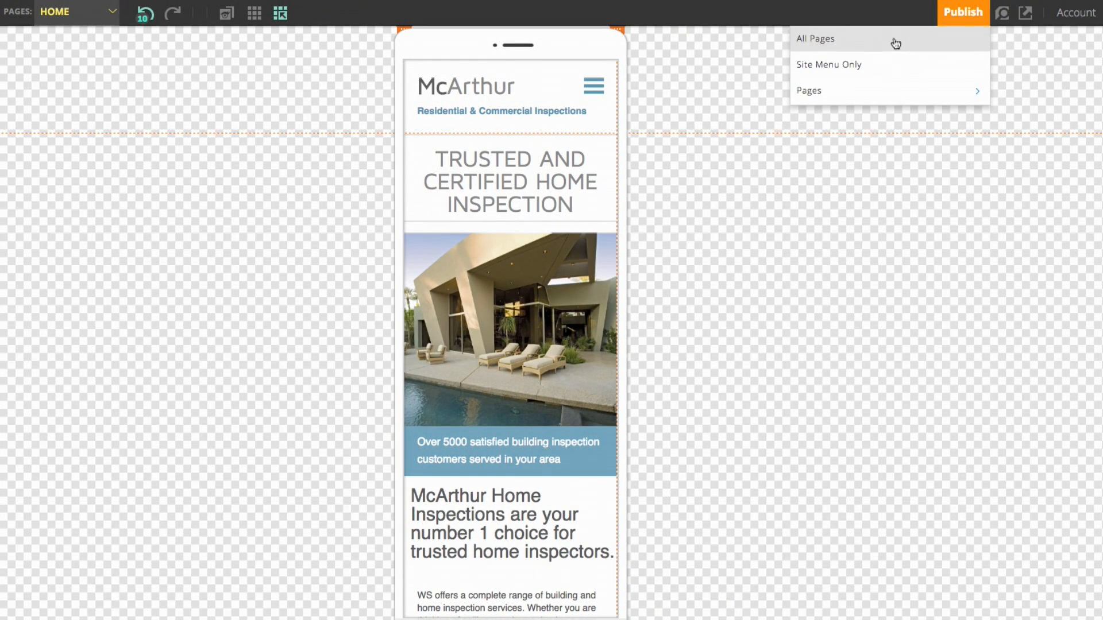